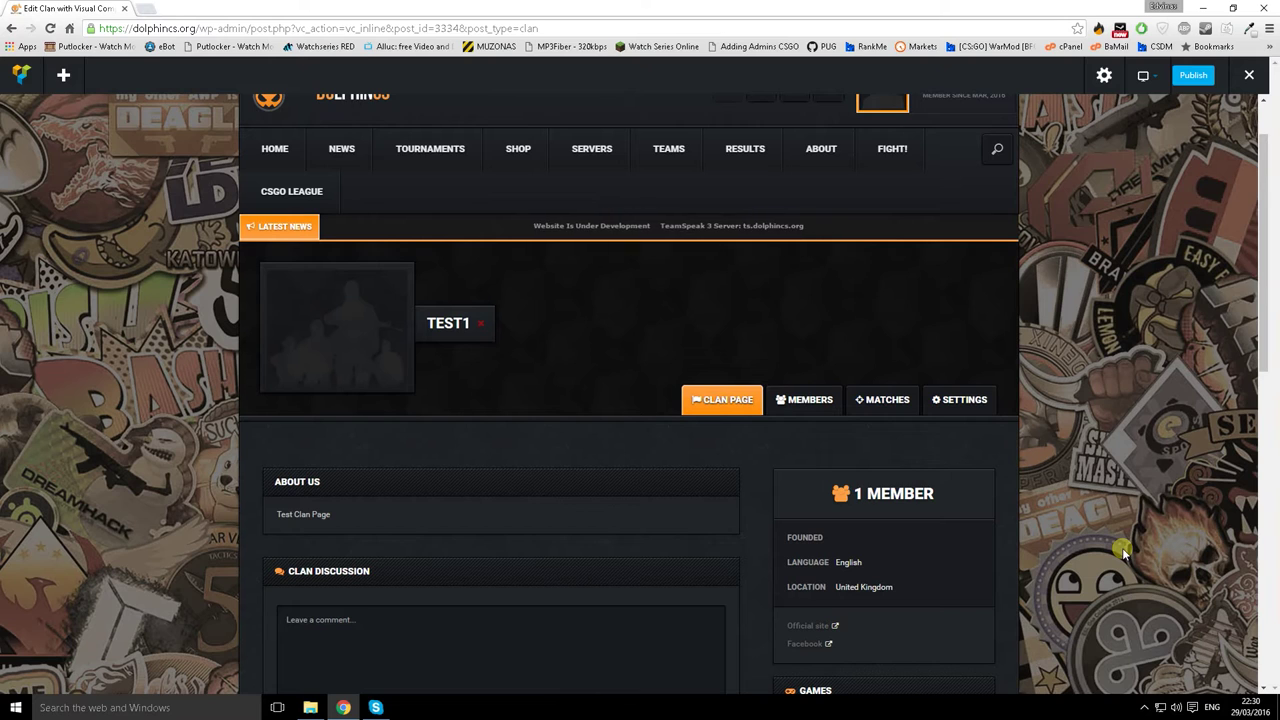
# Step: Browse the element categories for the empty row, then close the list without adding anything
pyautogui.scroll(1, 1095, 478)
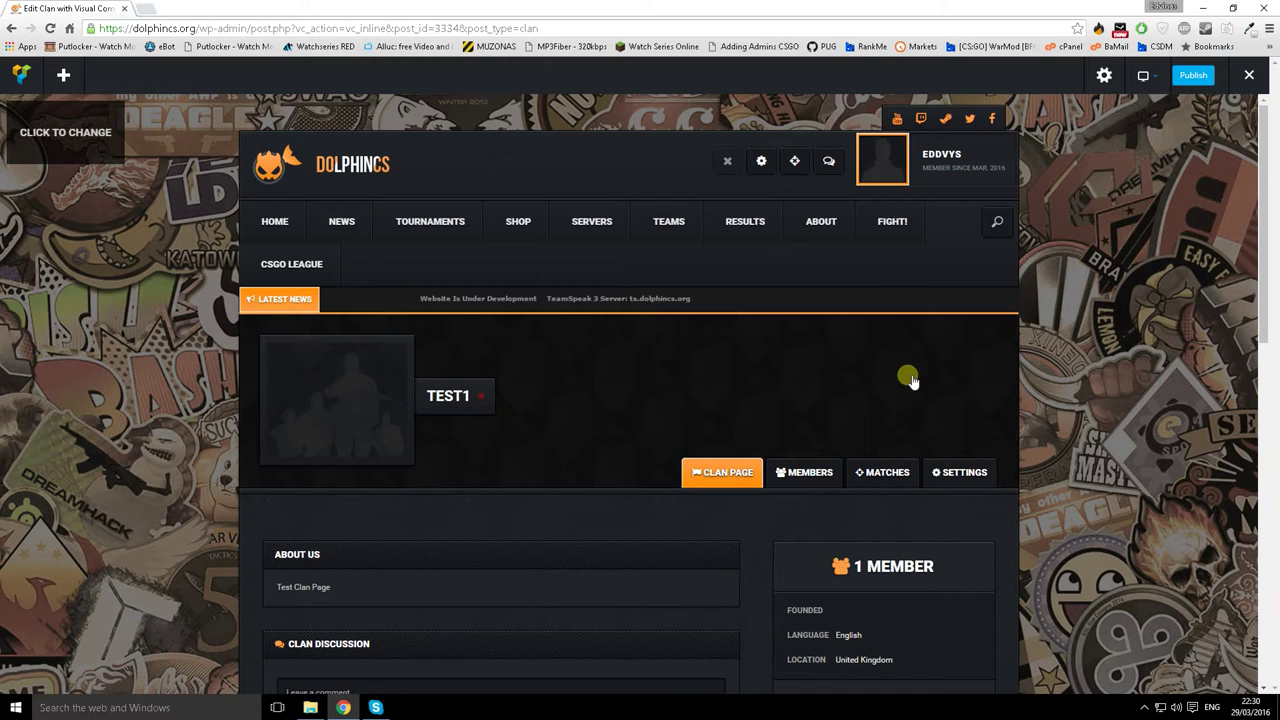
pyautogui.scroll(-1, 925, 390)
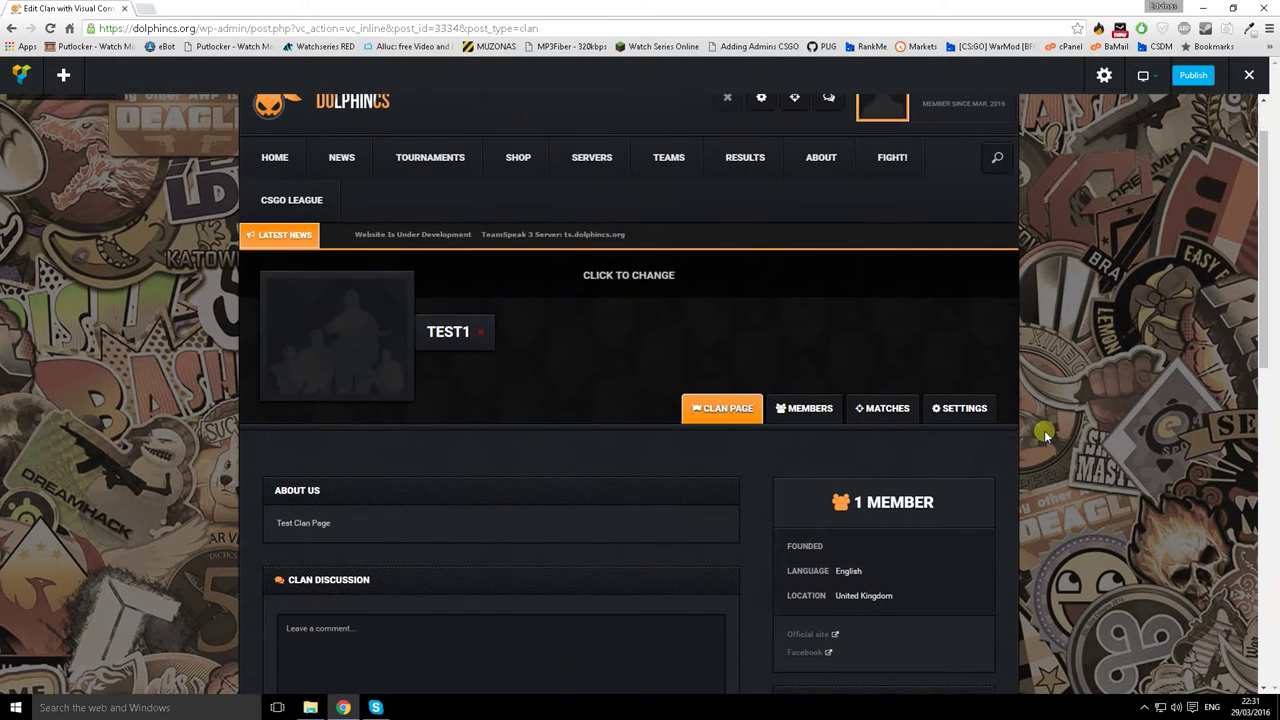
pyautogui.scroll(1, 1044, 430)
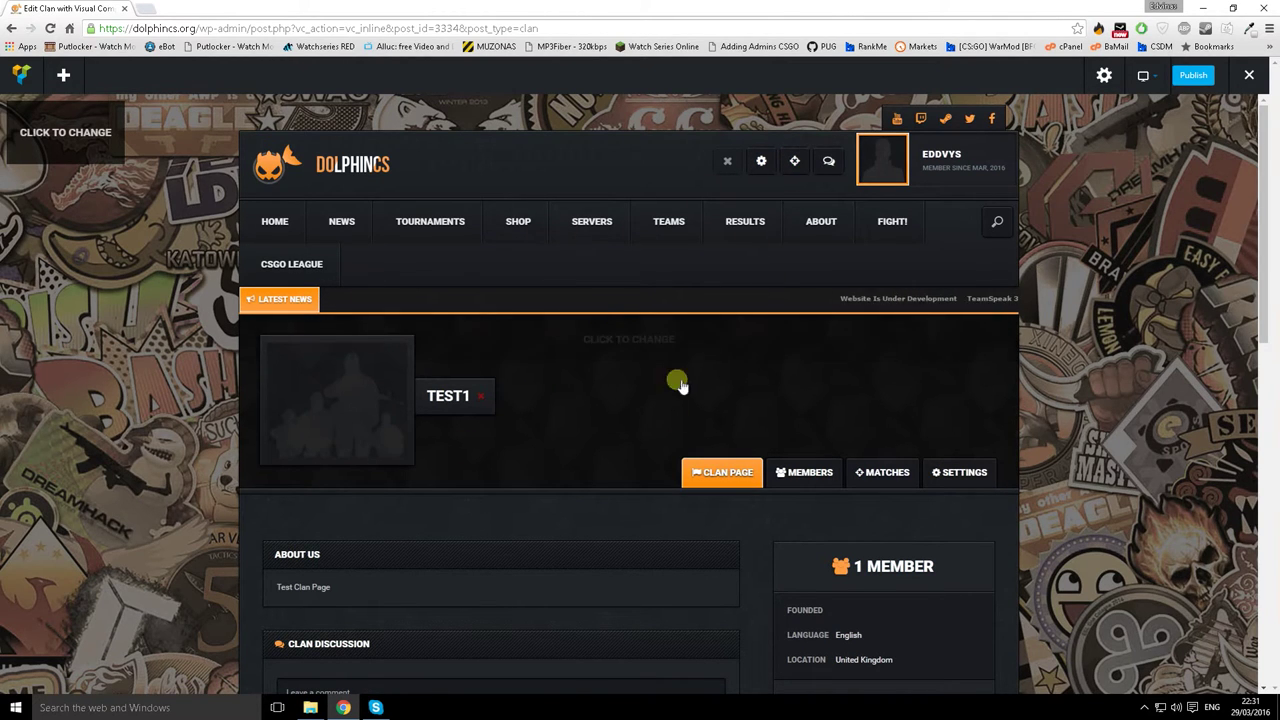
pyautogui.scroll(-2, 554, 443)
pyautogui.scroll(-2, 575, 443)
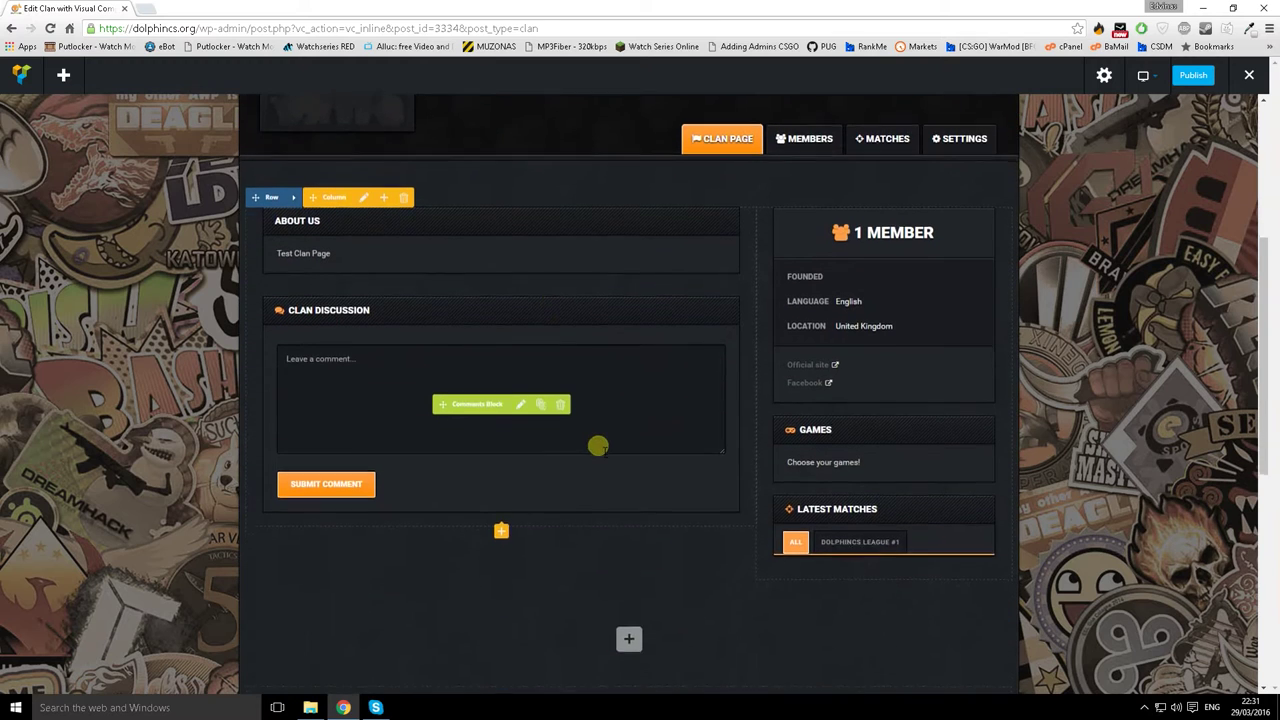
pyautogui.scroll(1, 374, 334)
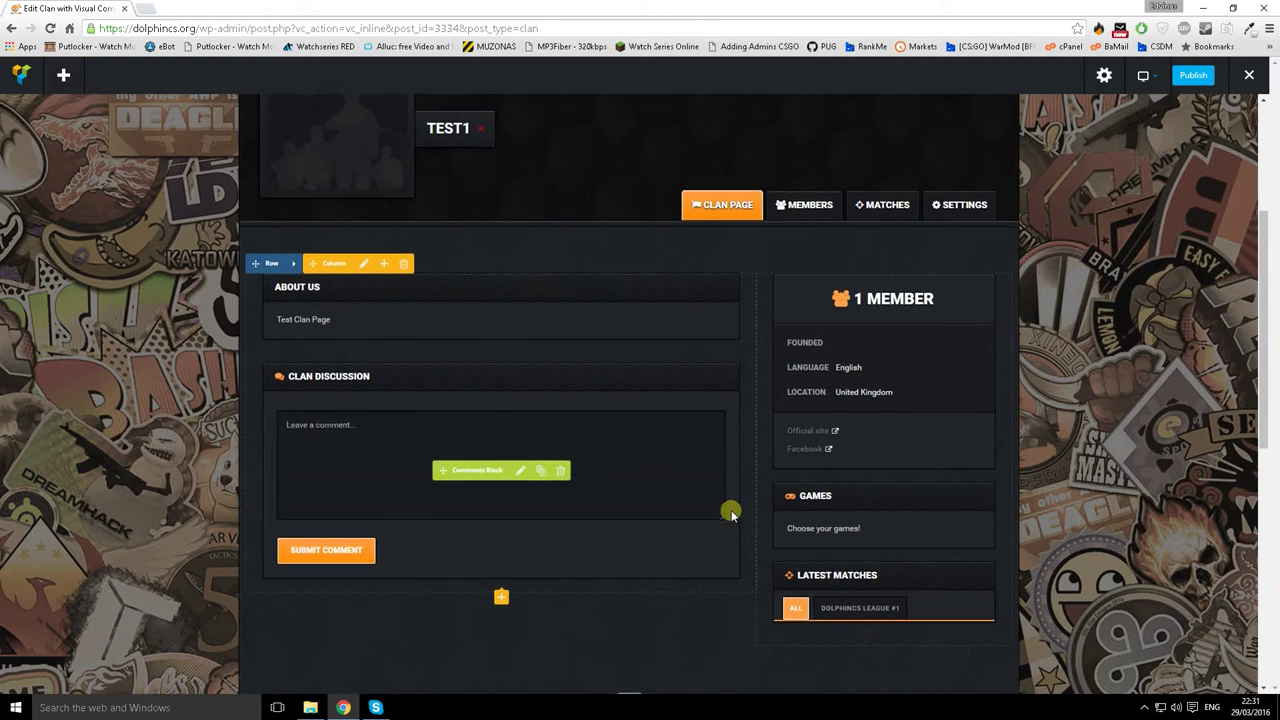
pyautogui.scroll(-2, 729, 509)
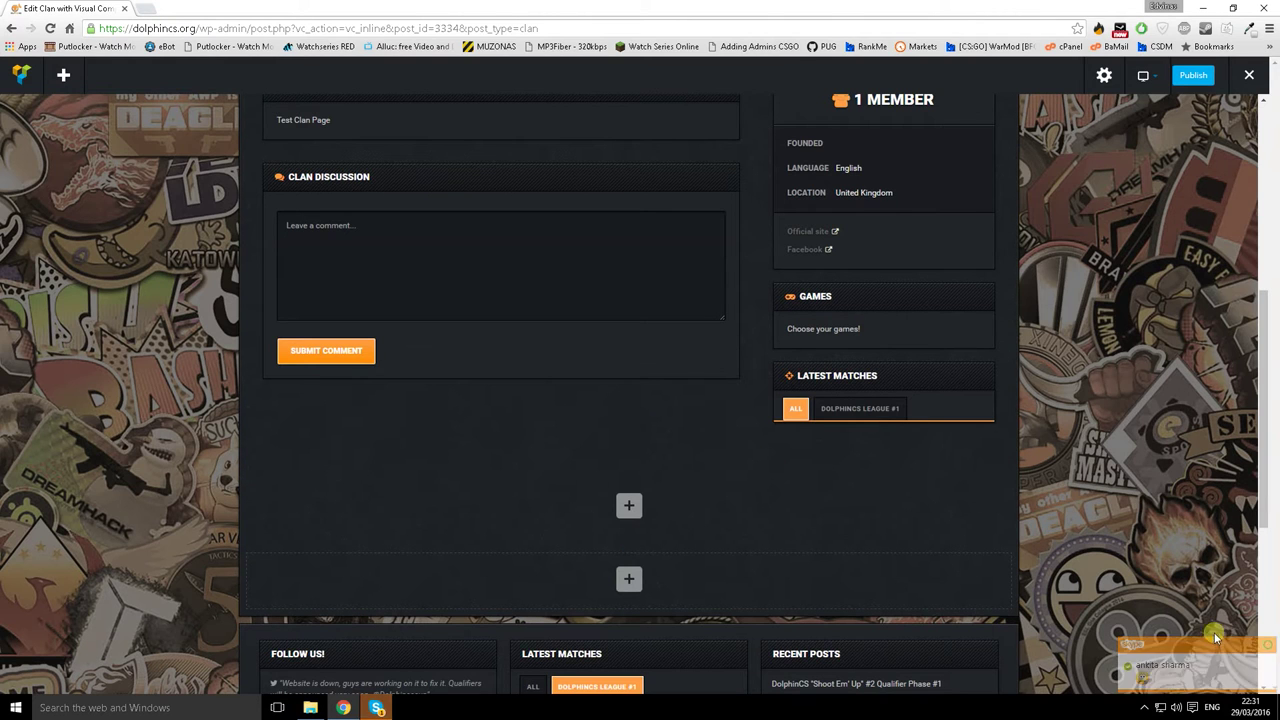
pyautogui.click(629, 505)
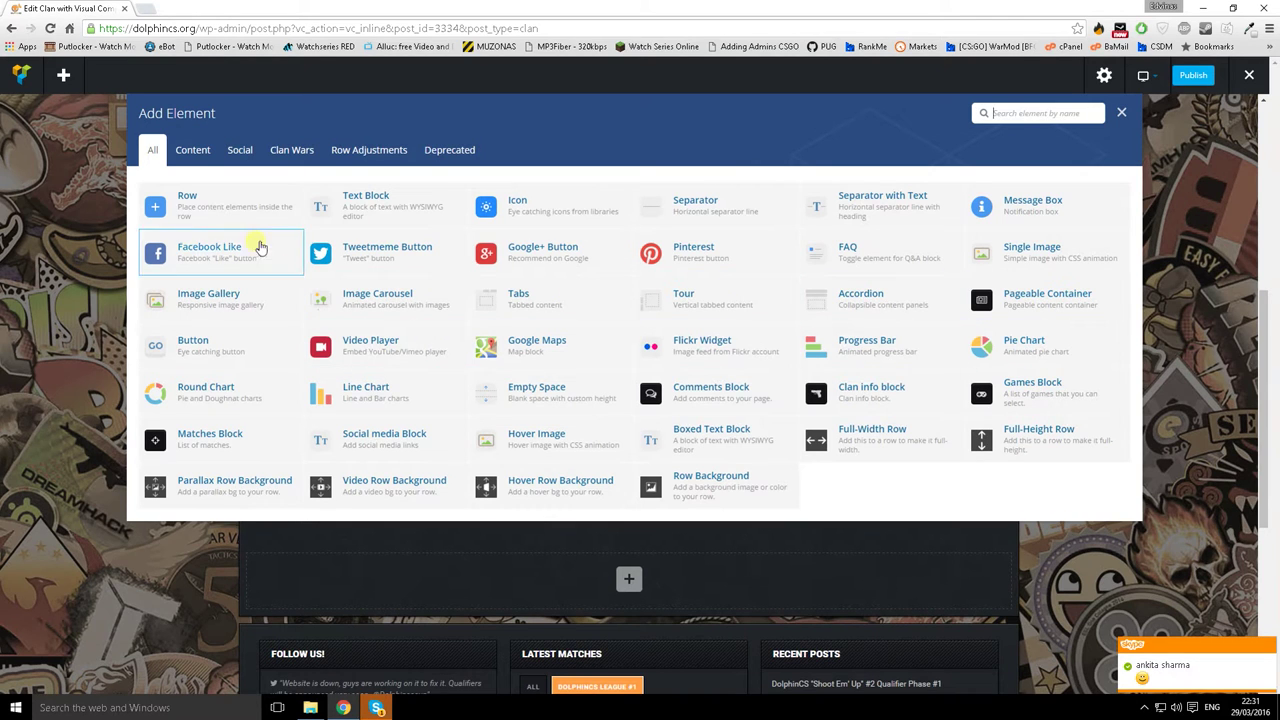
pyautogui.click(208, 150)
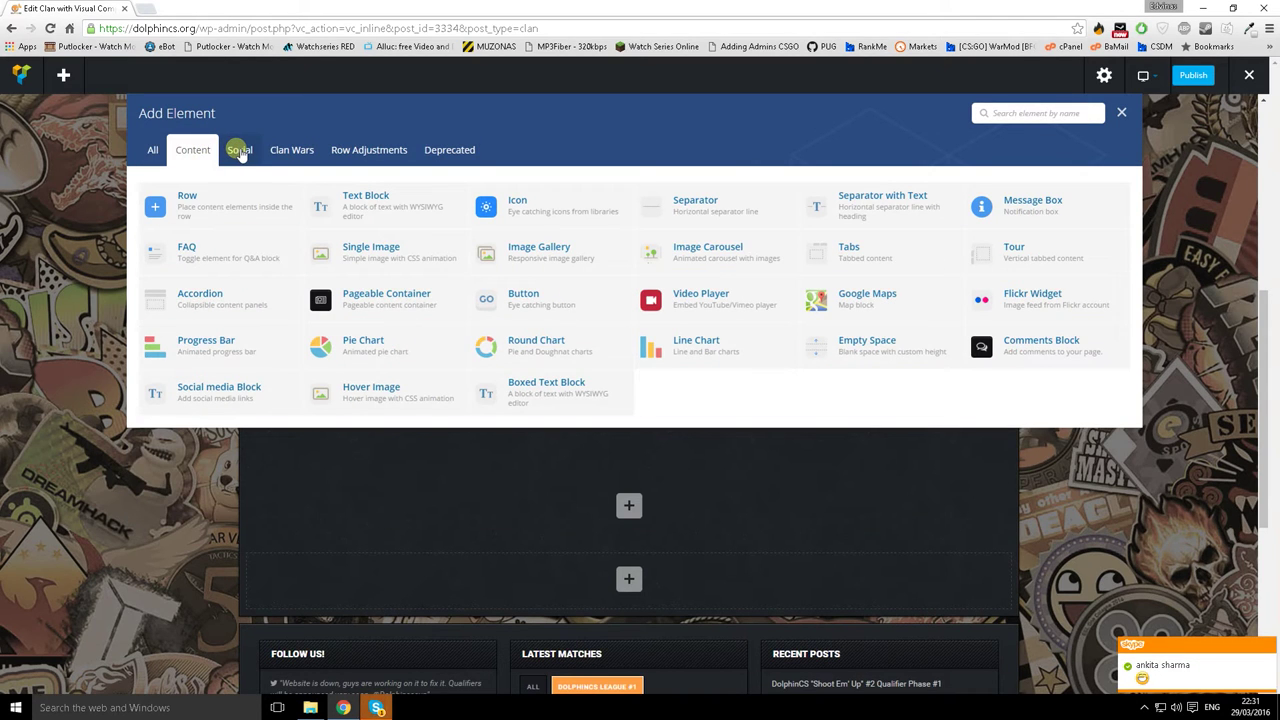
pyautogui.click(240, 150)
pyautogui.click(291, 150)
pyautogui.click(368, 150)
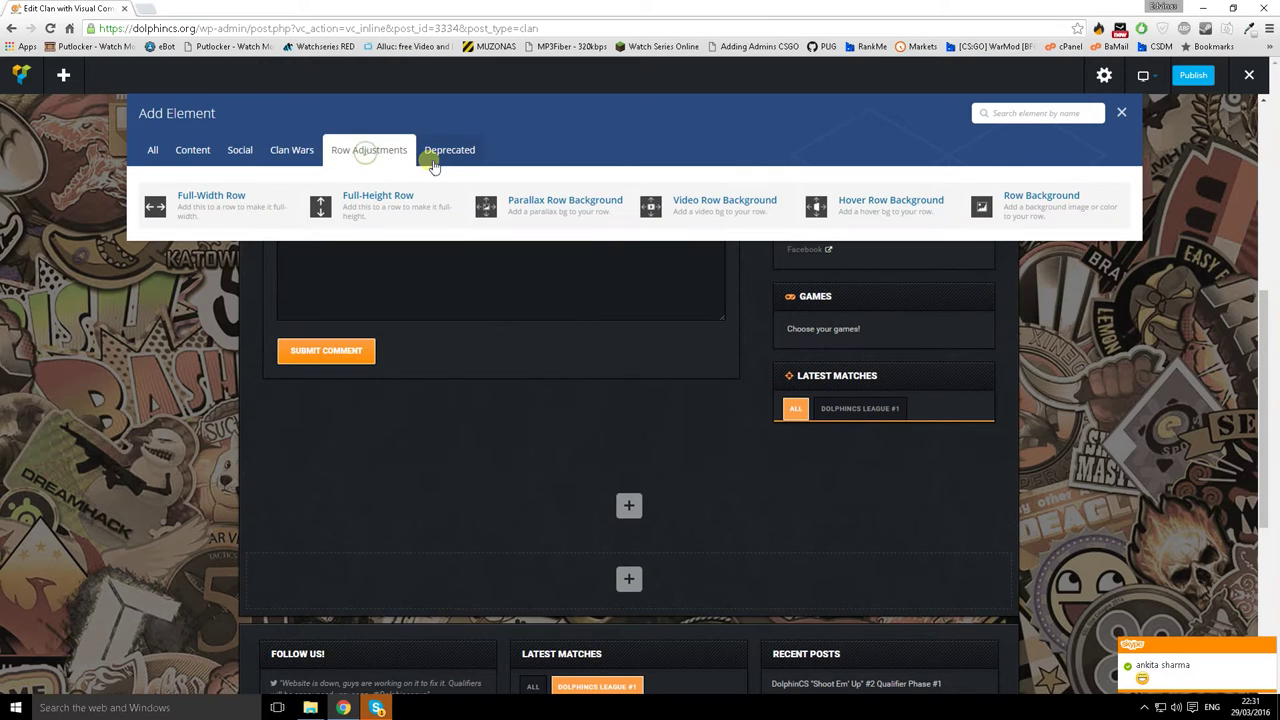
pyautogui.click(1121, 112)
# Step: Replace the About Us text block's 'Test Clan Page' text with 'Best clan ever' and save
pyautogui.scroll(3, 772, 340)
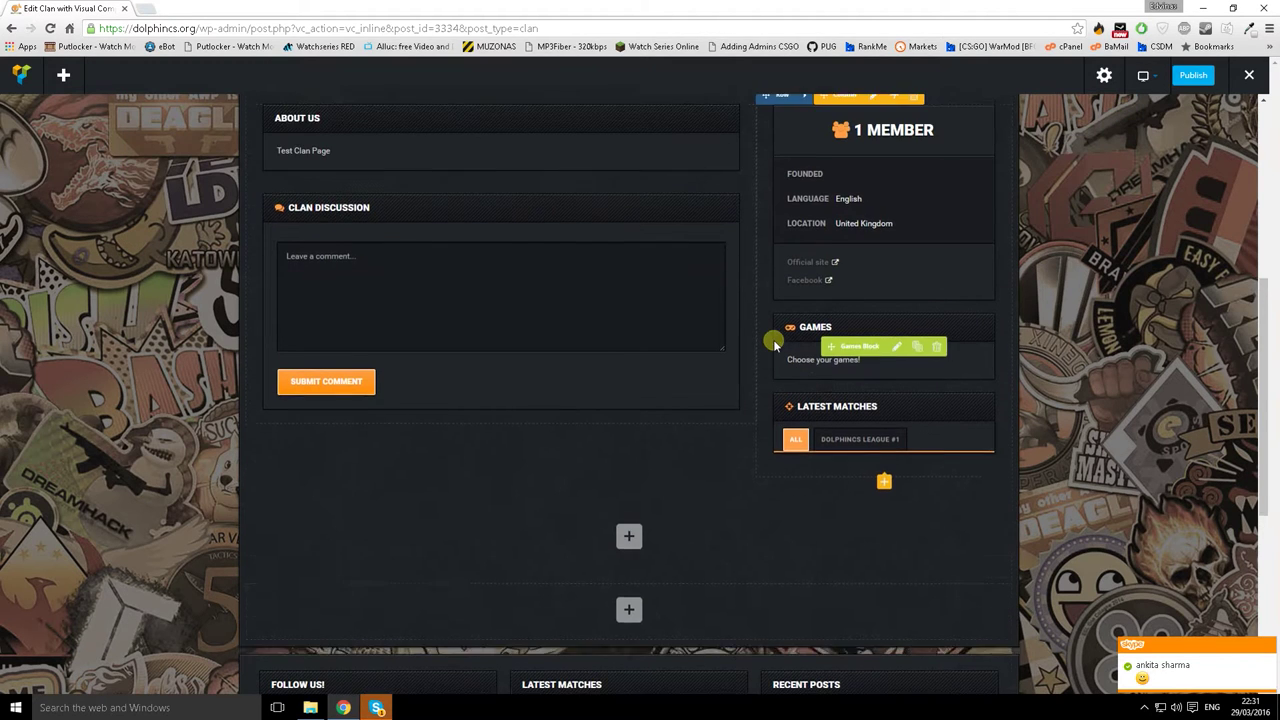
pyautogui.scroll(2, 770, 343)
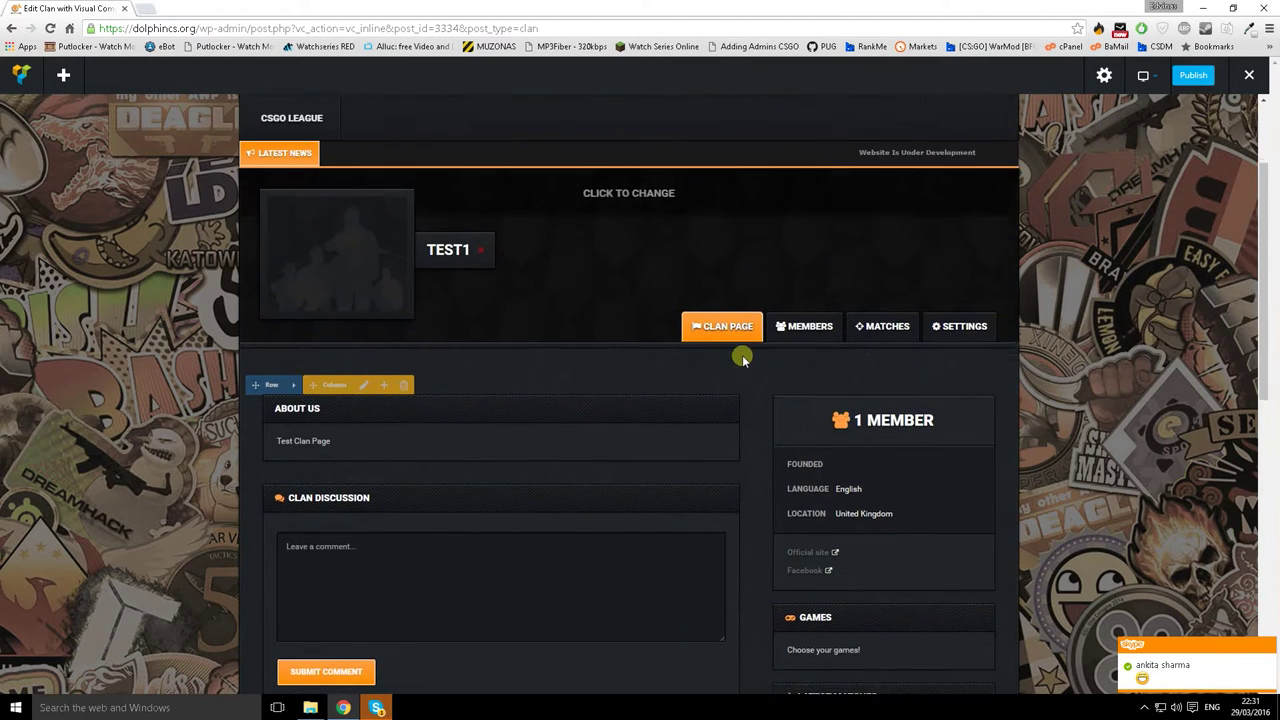
pyautogui.scroll(-1, 742, 358)
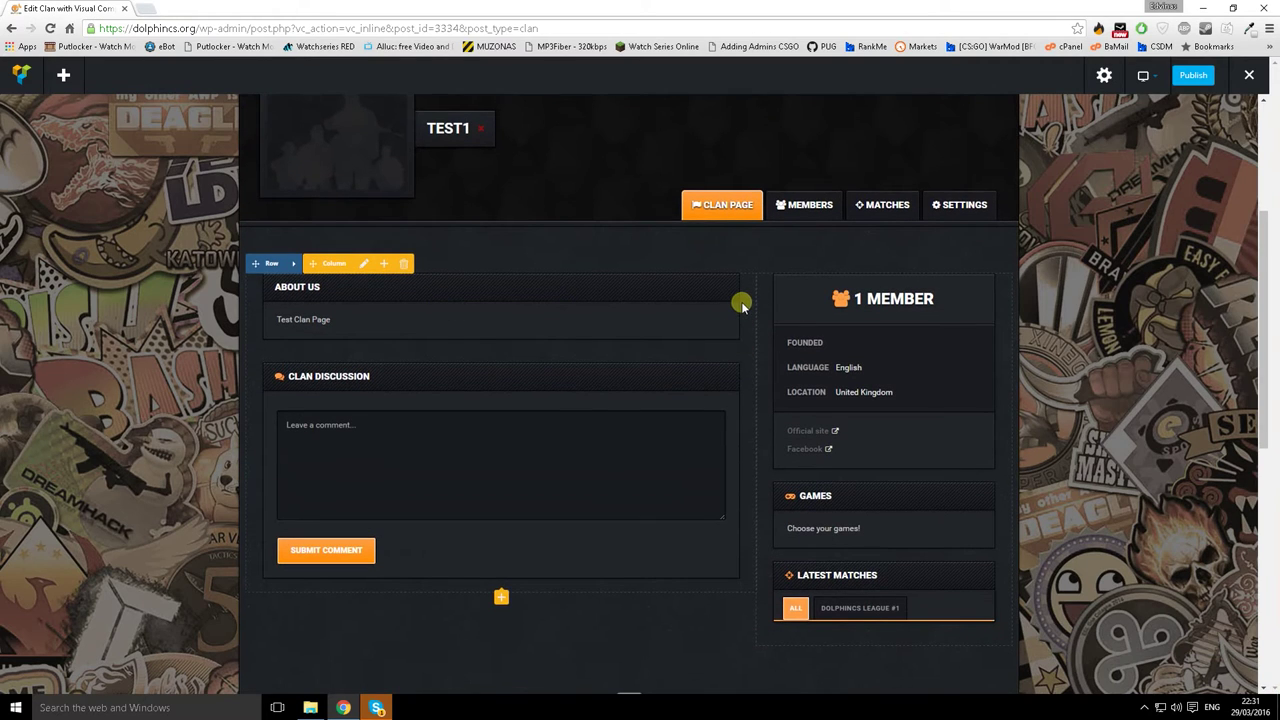
pyautogui.moveTo(535, 322)
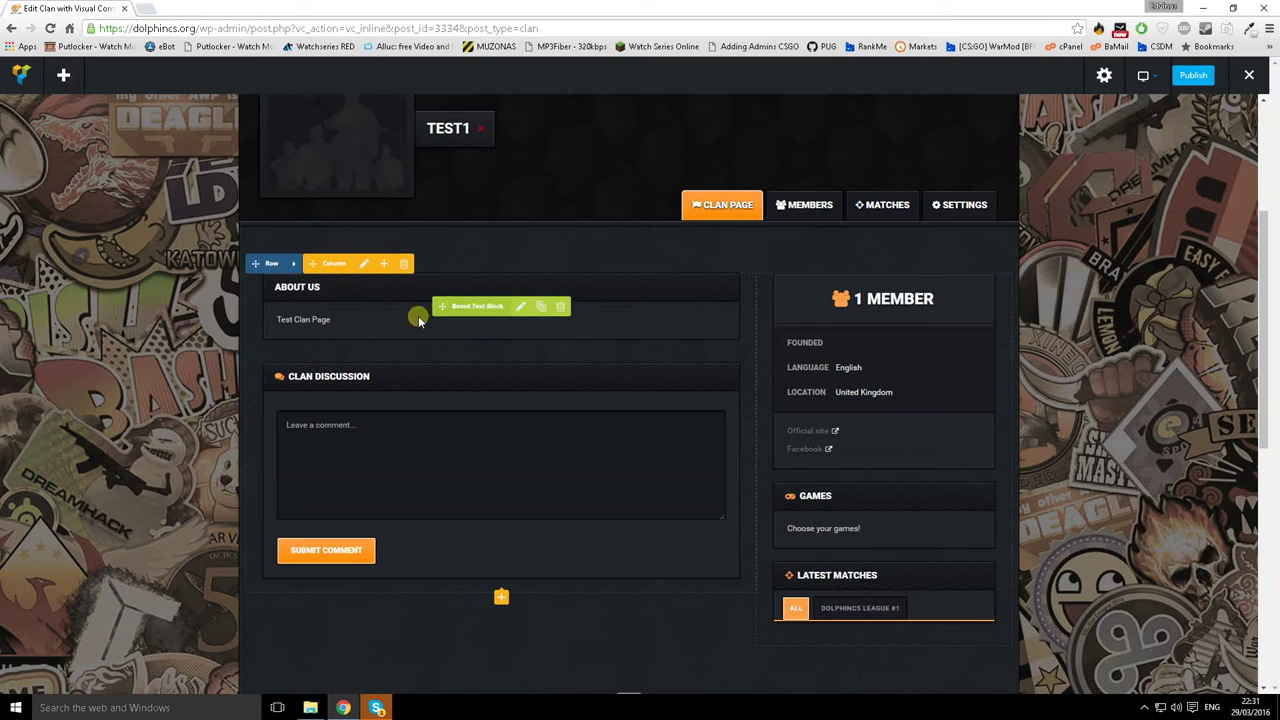
pyautogui.click(532, 313)
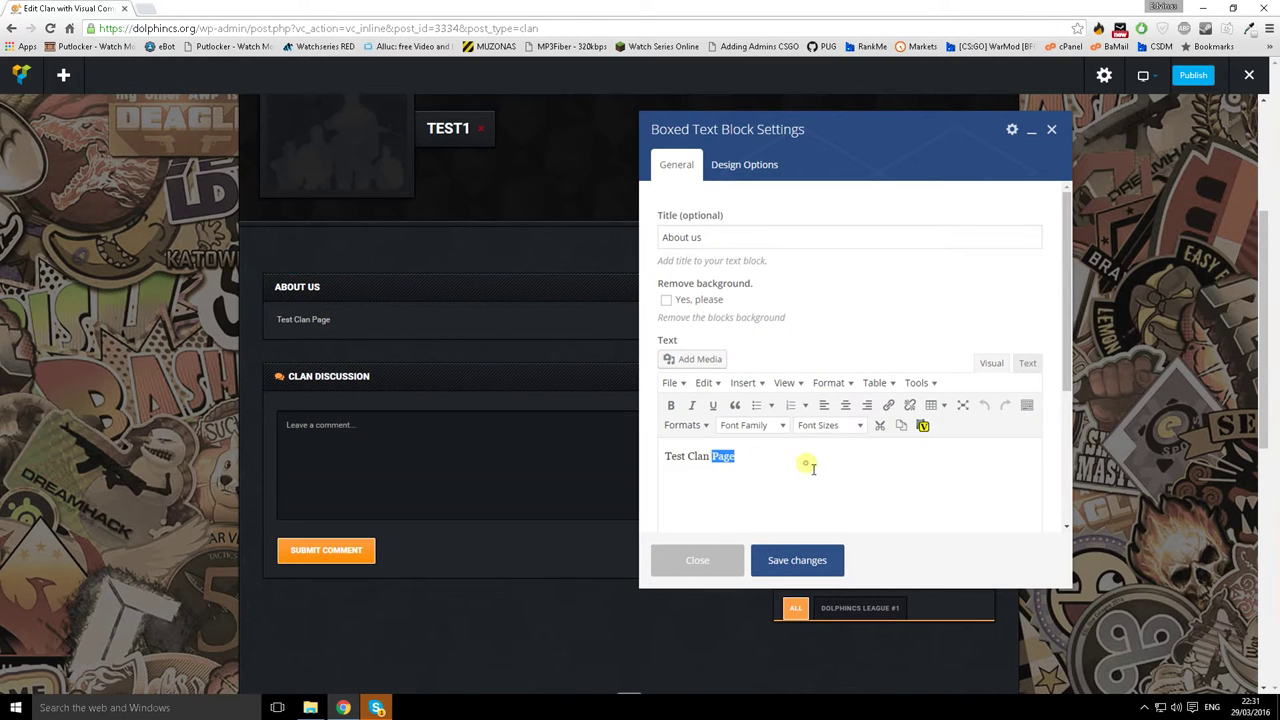
pyautogui.press('BackSpace')
pyautogui.click(780, 562)
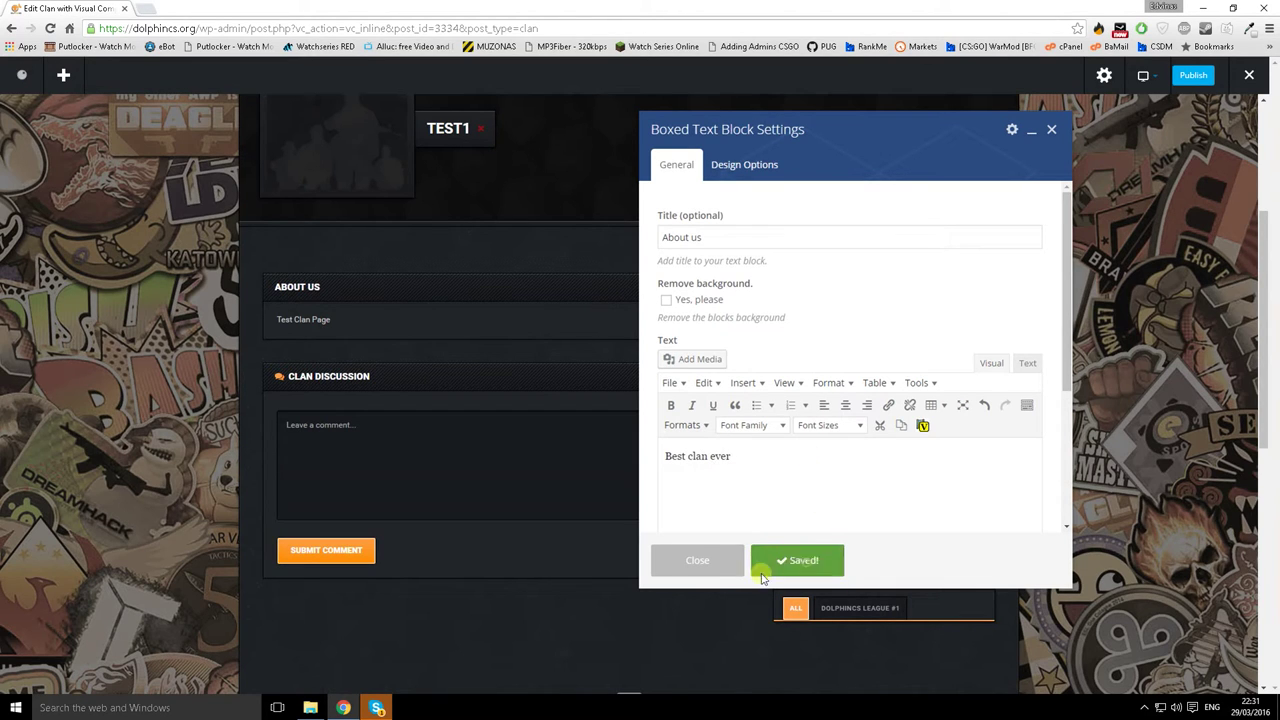
pyautogui.click(701, 562)
# Step: Rename the page title from Test1 to 'Best clan ever' in Page Settings and save
pyautogui.scroll(2, 486, 243)
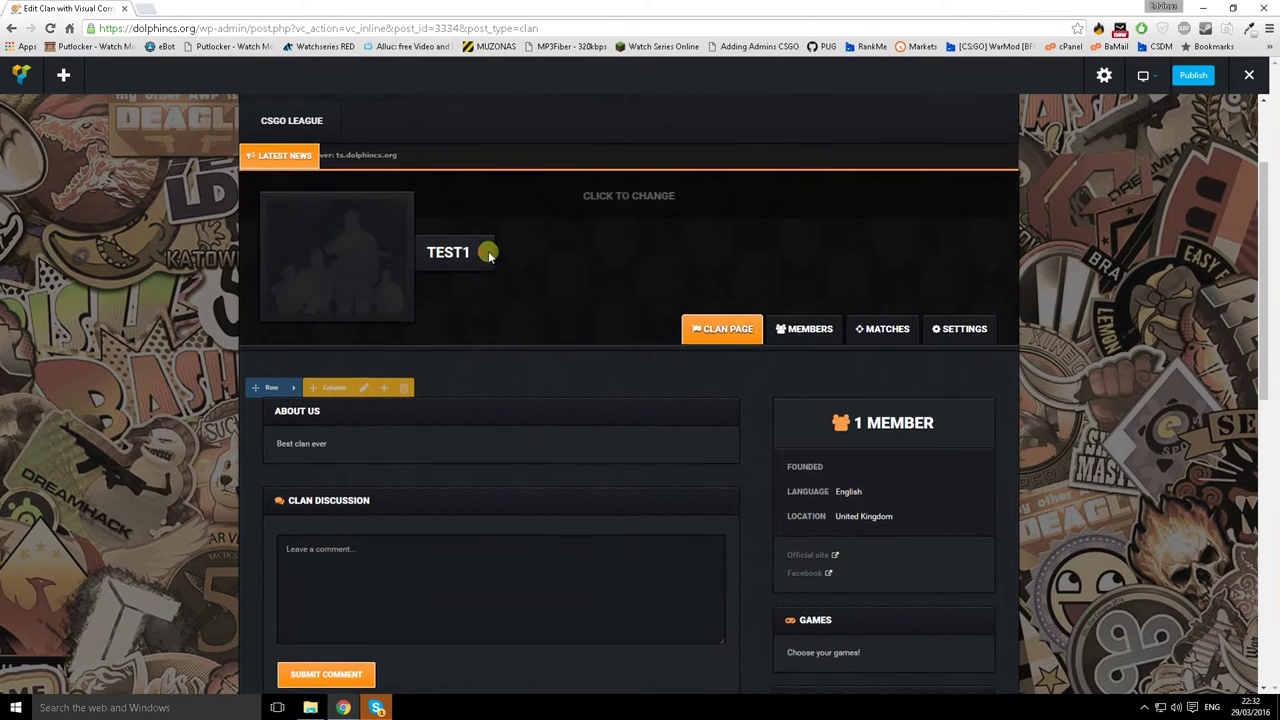
pyautogui.click(446, 258)
pyautogui.doubleClick(730, 205)
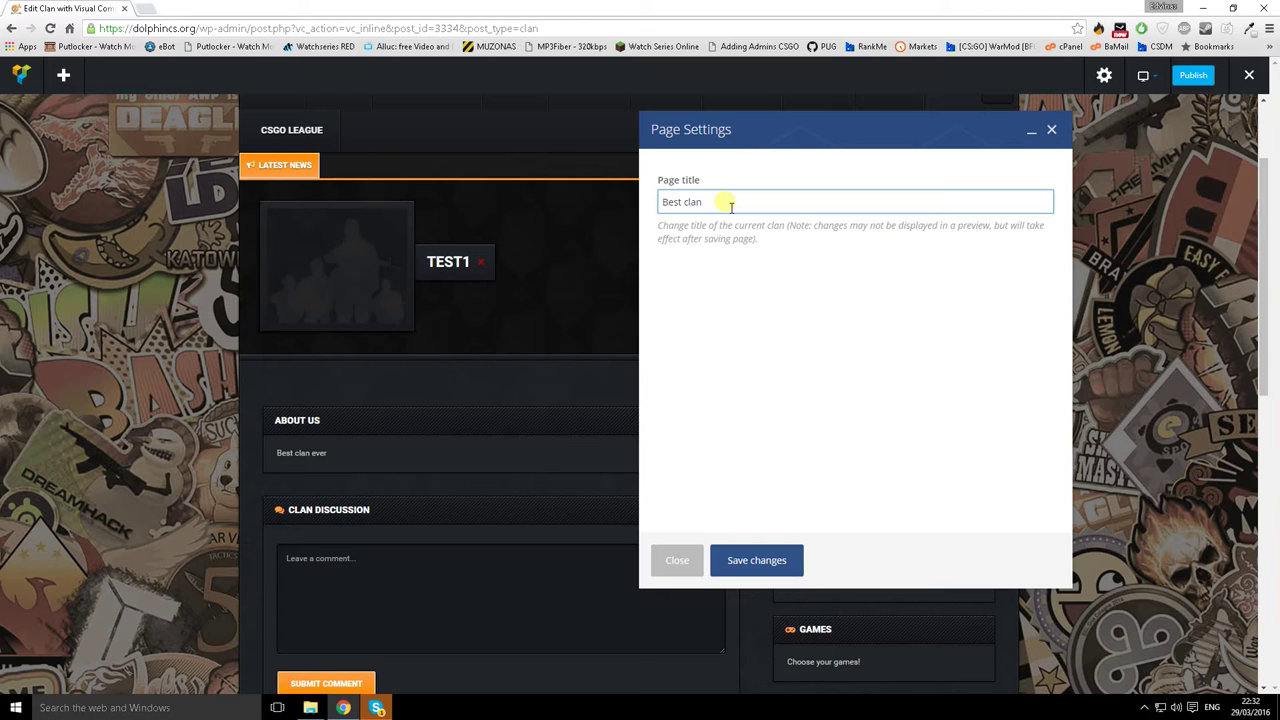
pyautogui.click(760, 560)
pyautogui.click(677, 560)
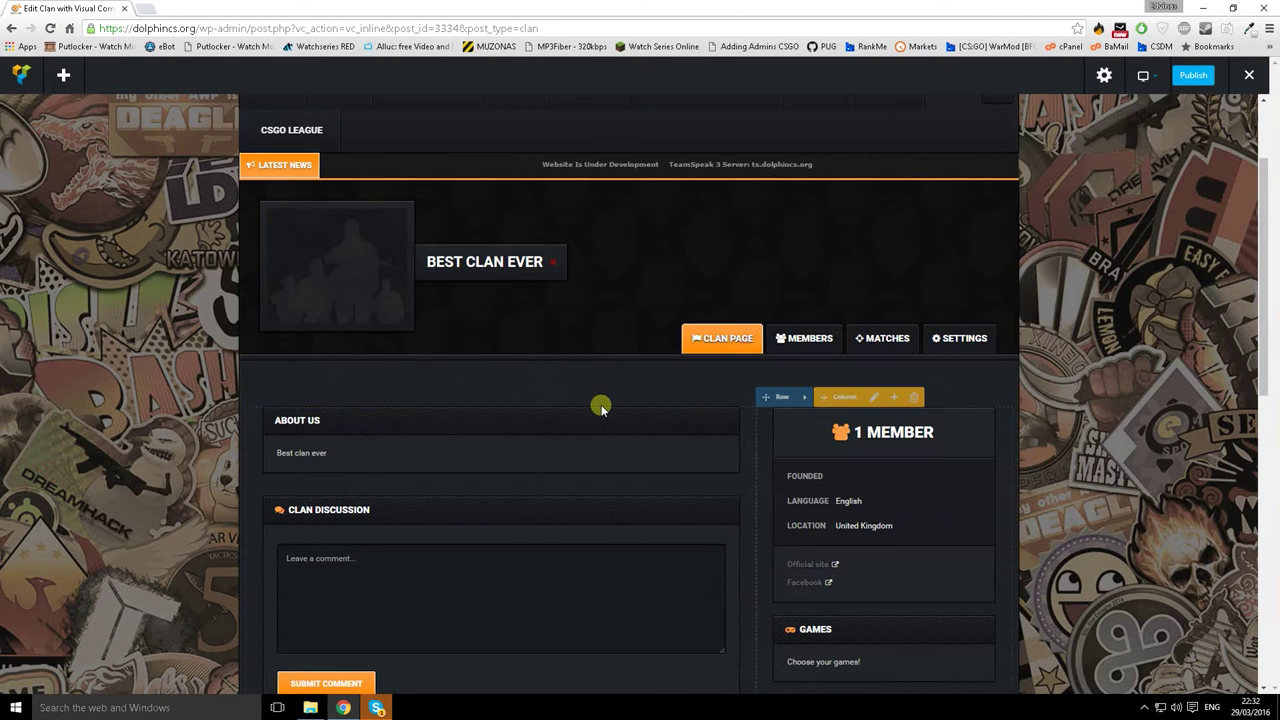
pyautogui.scroll(-2, 600, 403)
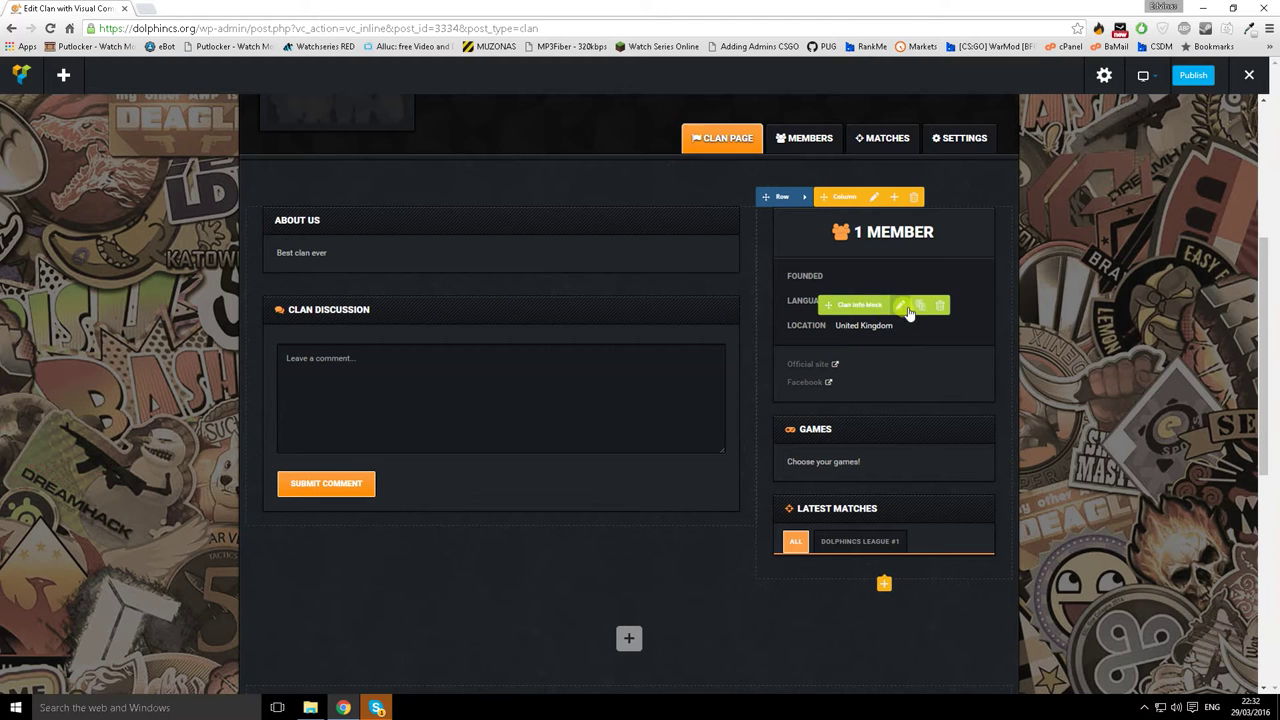
pyautogui.click(901, 306)
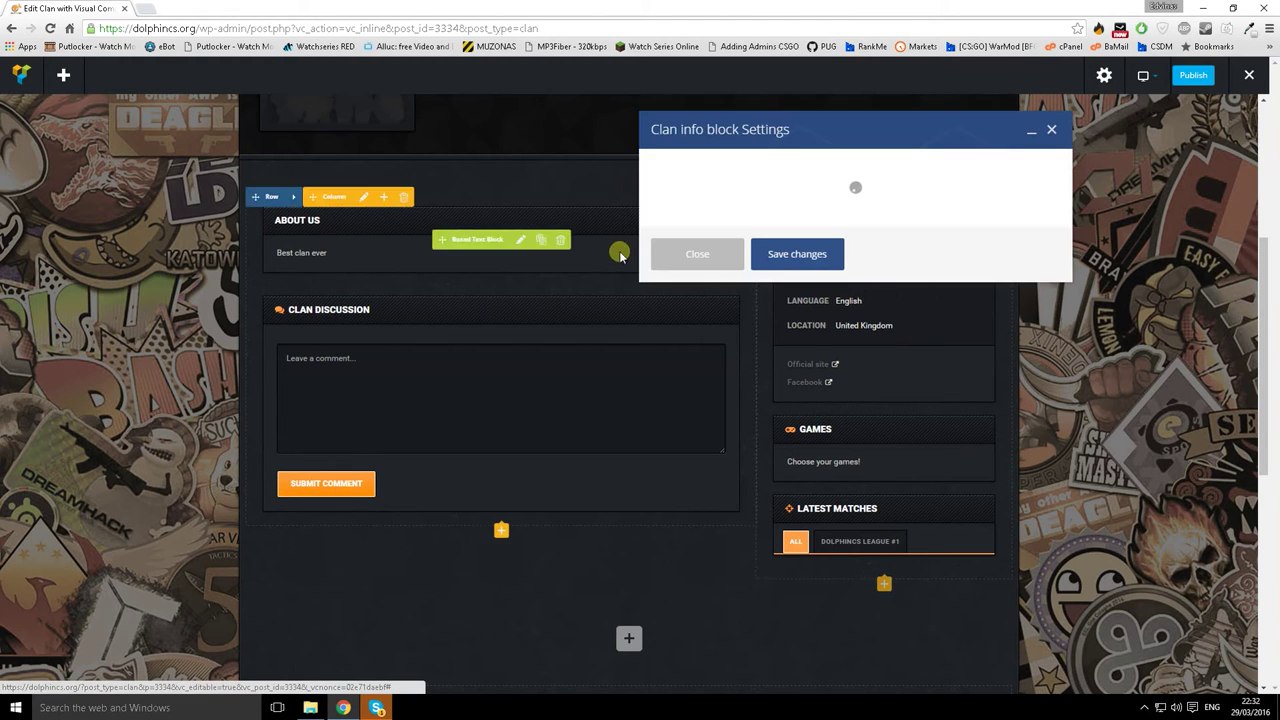
pyautogui.scroll(-3, 757, 341)
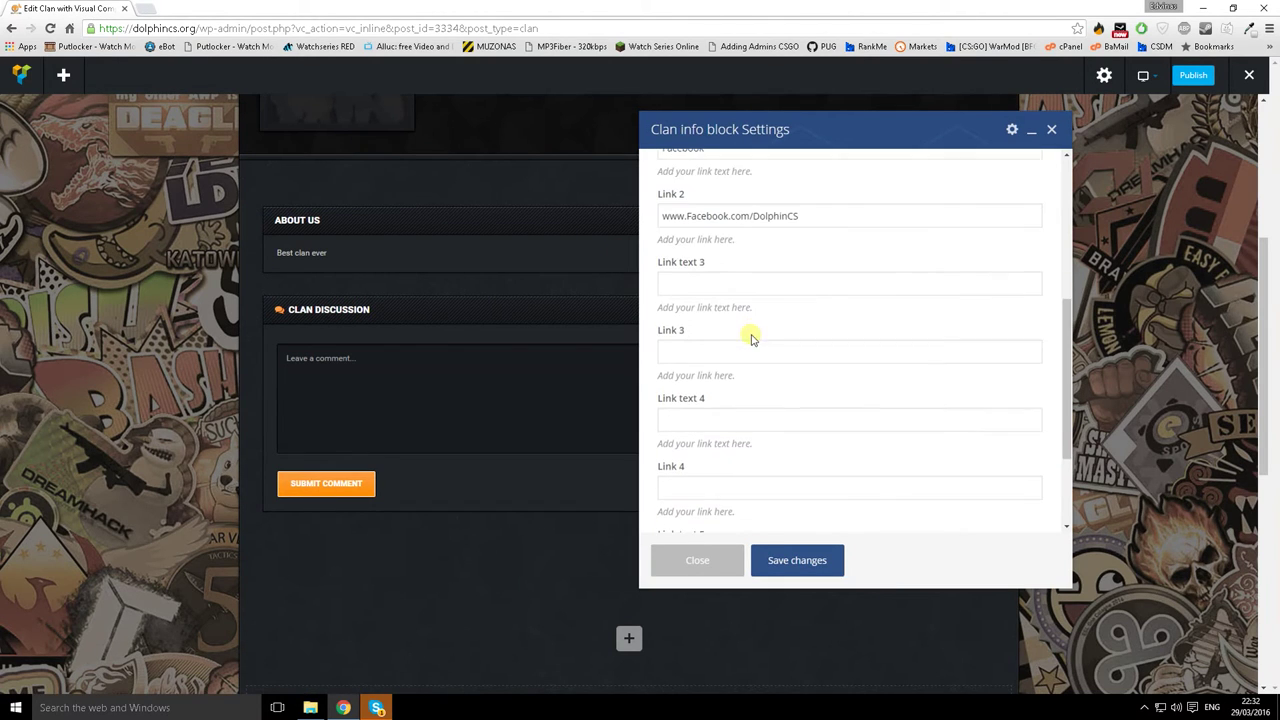
pyautogui.scroll(-2, 754, 369)
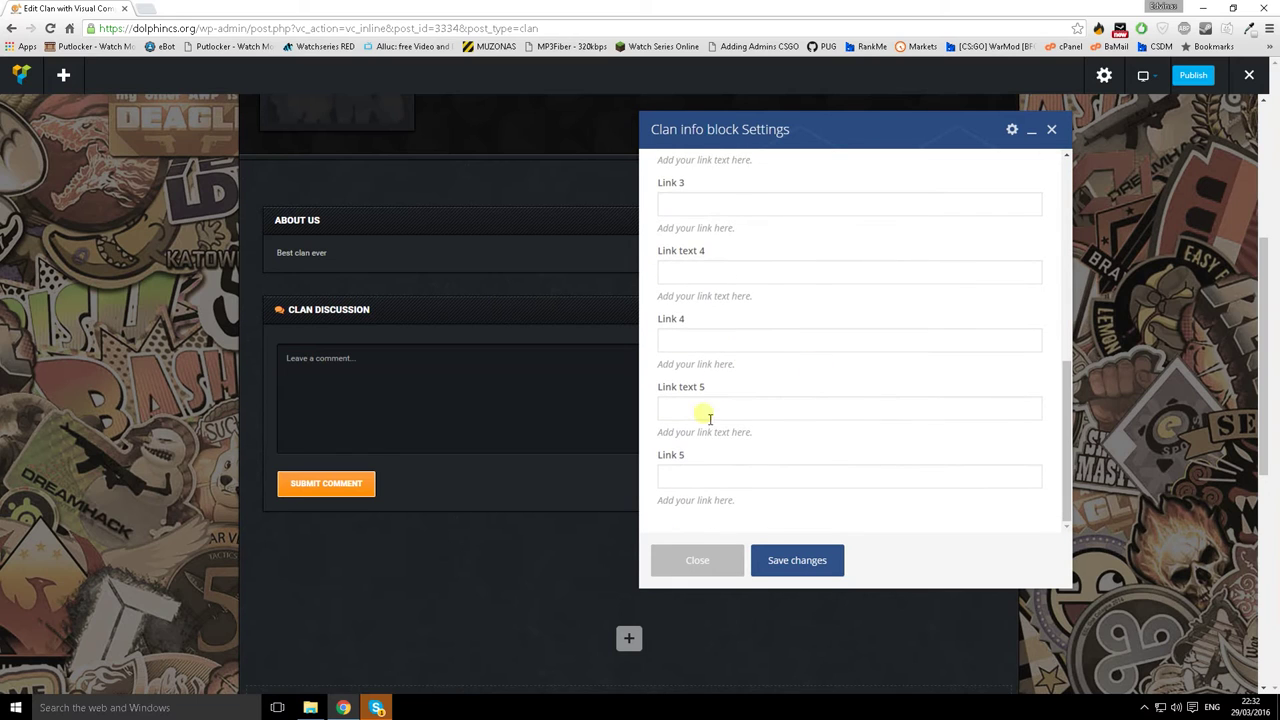
pyautogui.scroll(6, 700, 465)
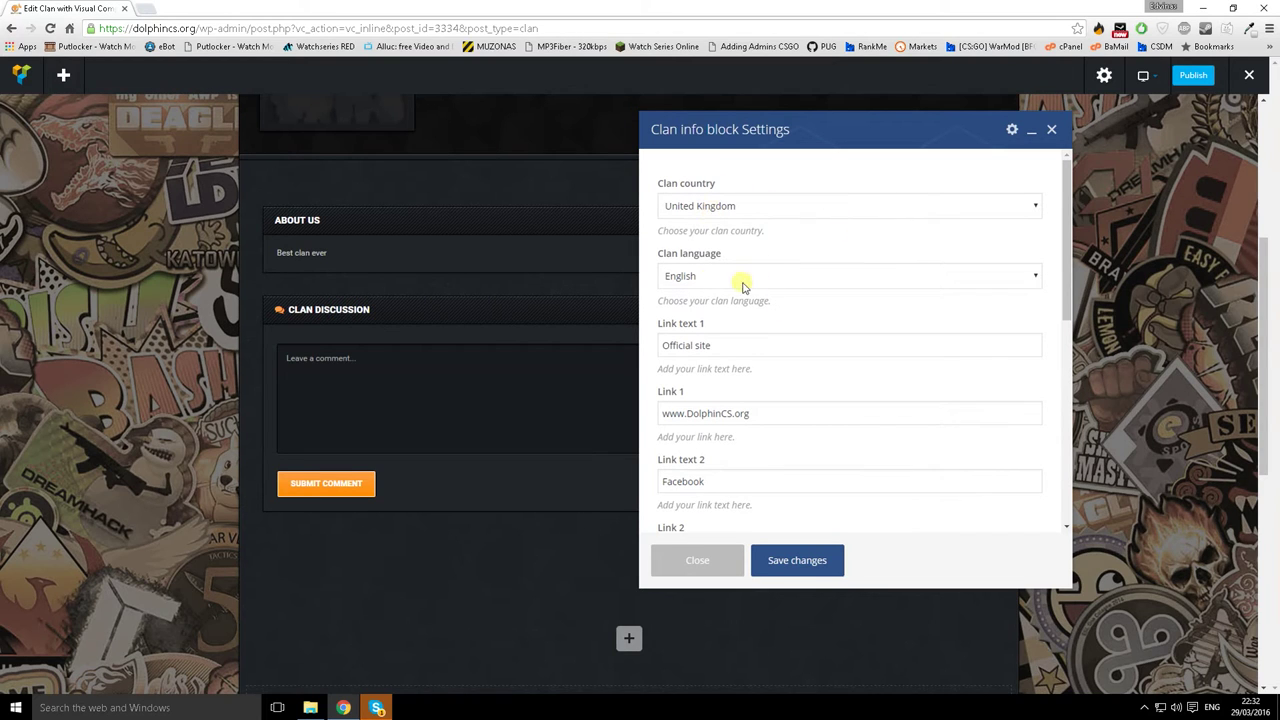
pyautogui.click(724, 562)
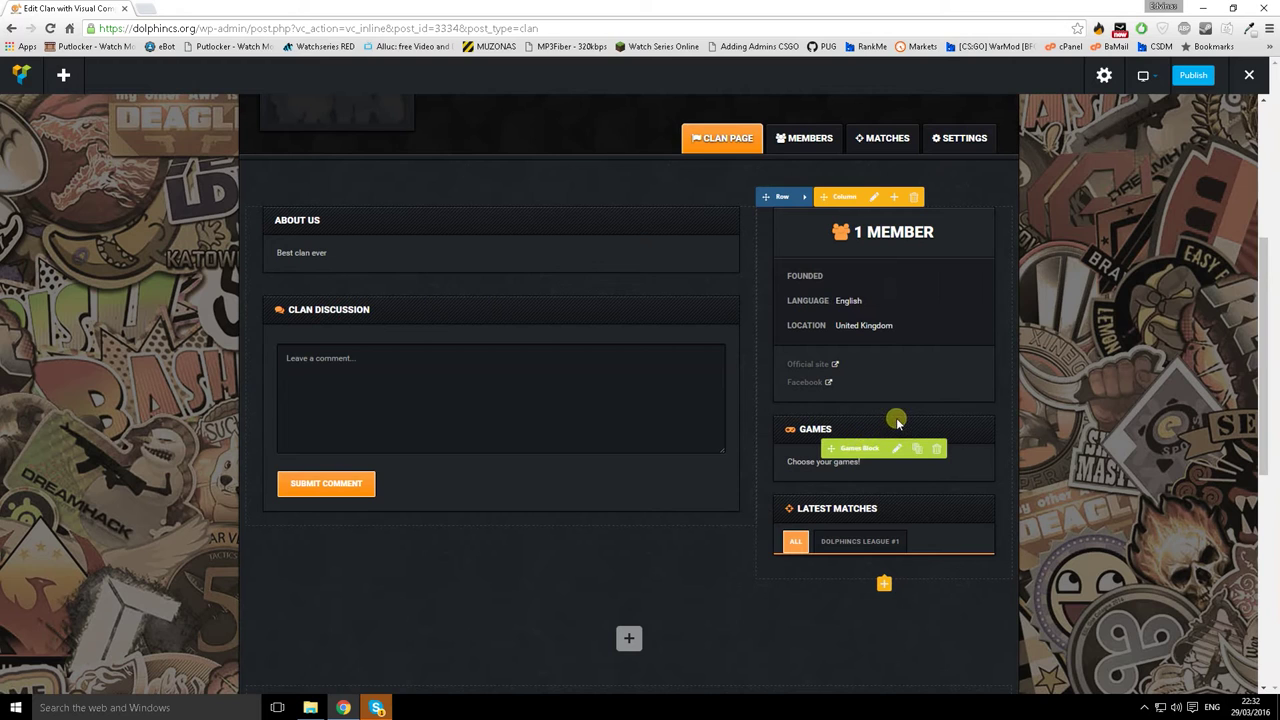
# Step: Tick Counter-Strike: GO in the Games block settings and save the change
pyautogui.click(899, 448)
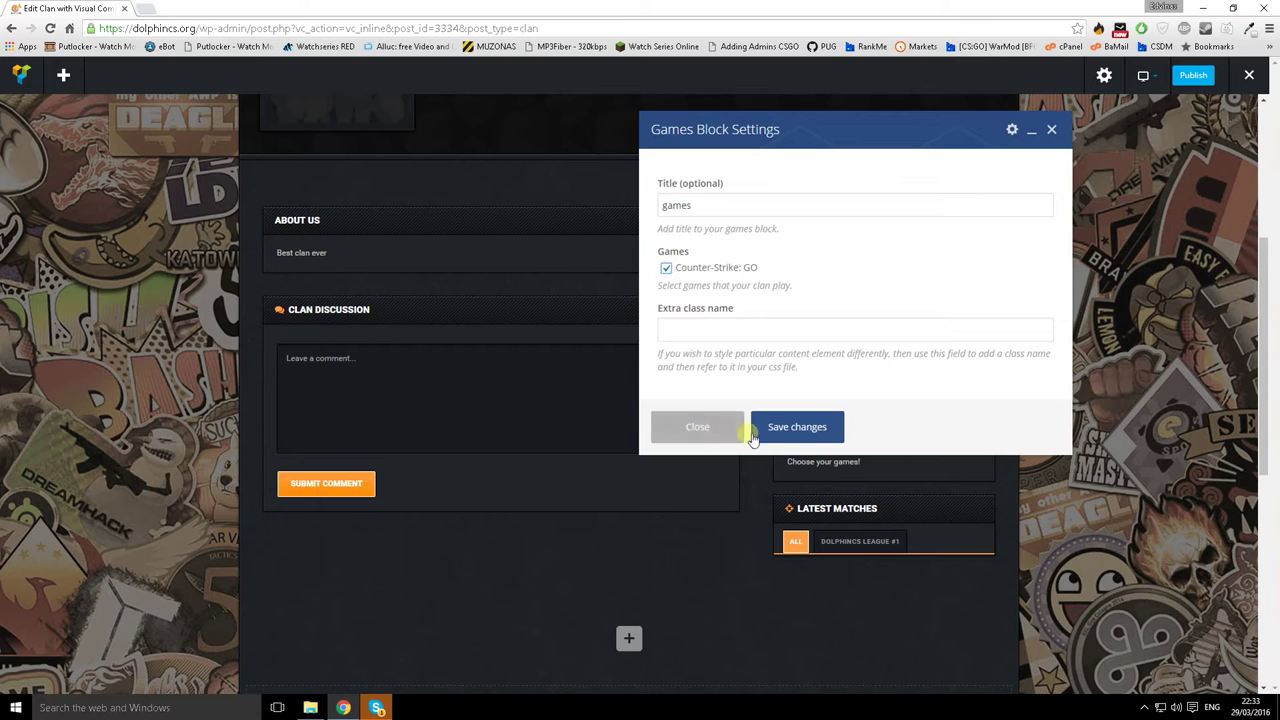
pyautogui.click(815, 430)
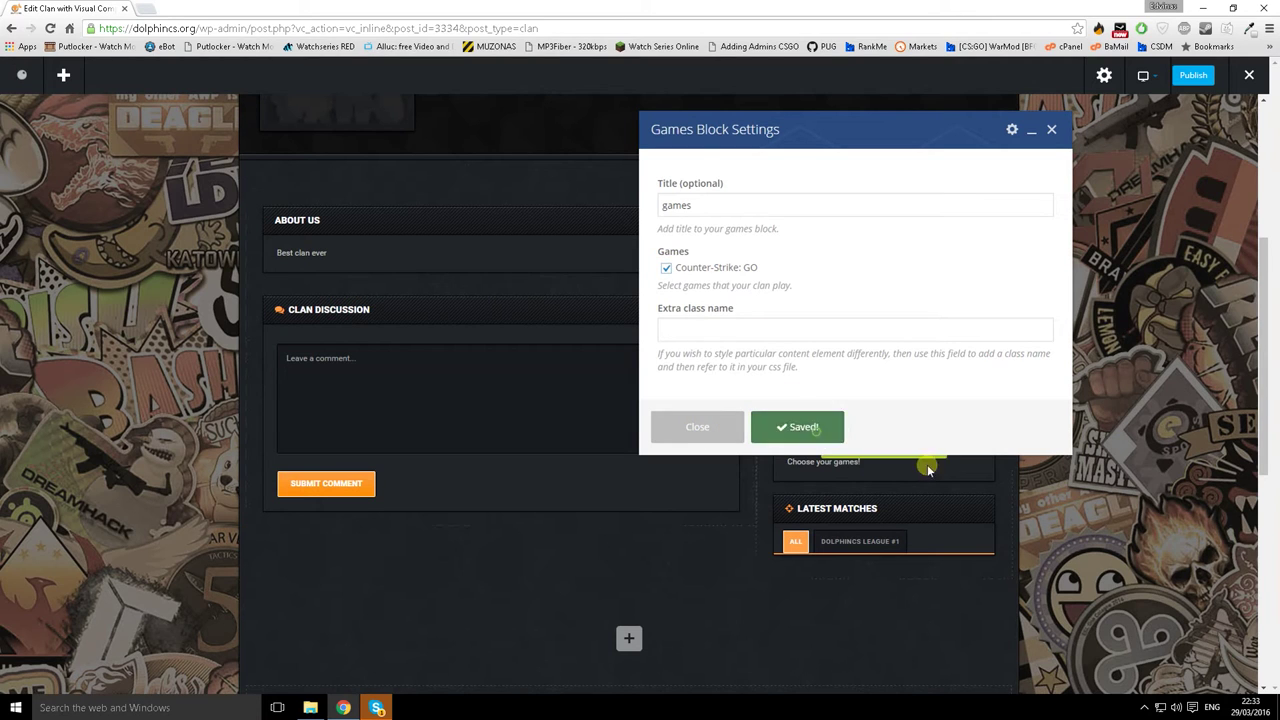
pyautogui.click(738, 433)
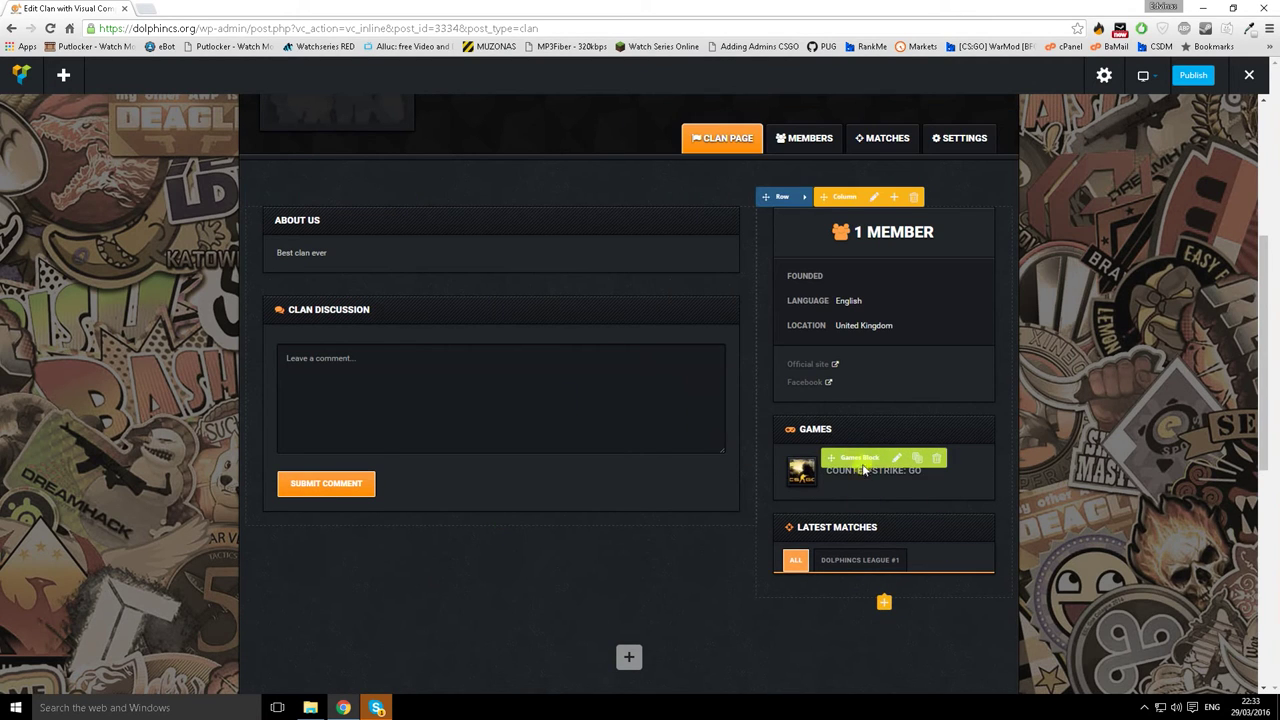
pyautogui.scroll(-1, 812, 437)
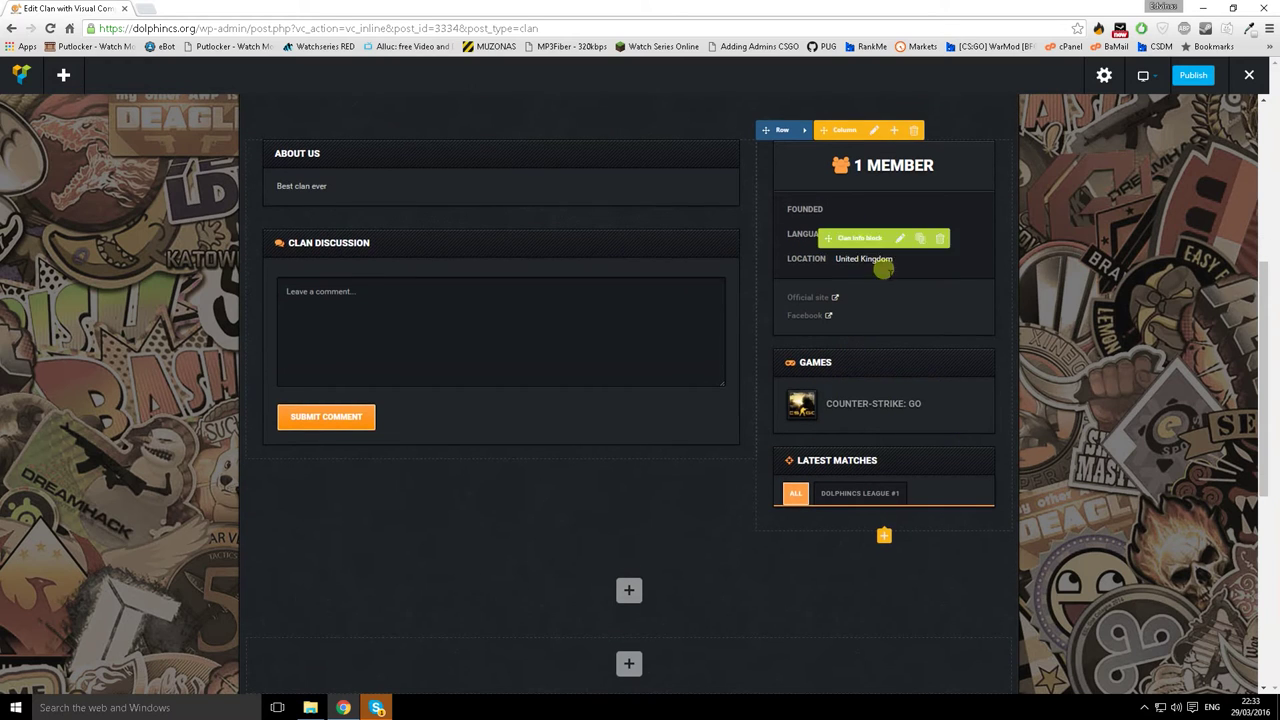
pyautogui.scroll(2, 780, 390)
pyautogui.scroll(1, 766, 426)
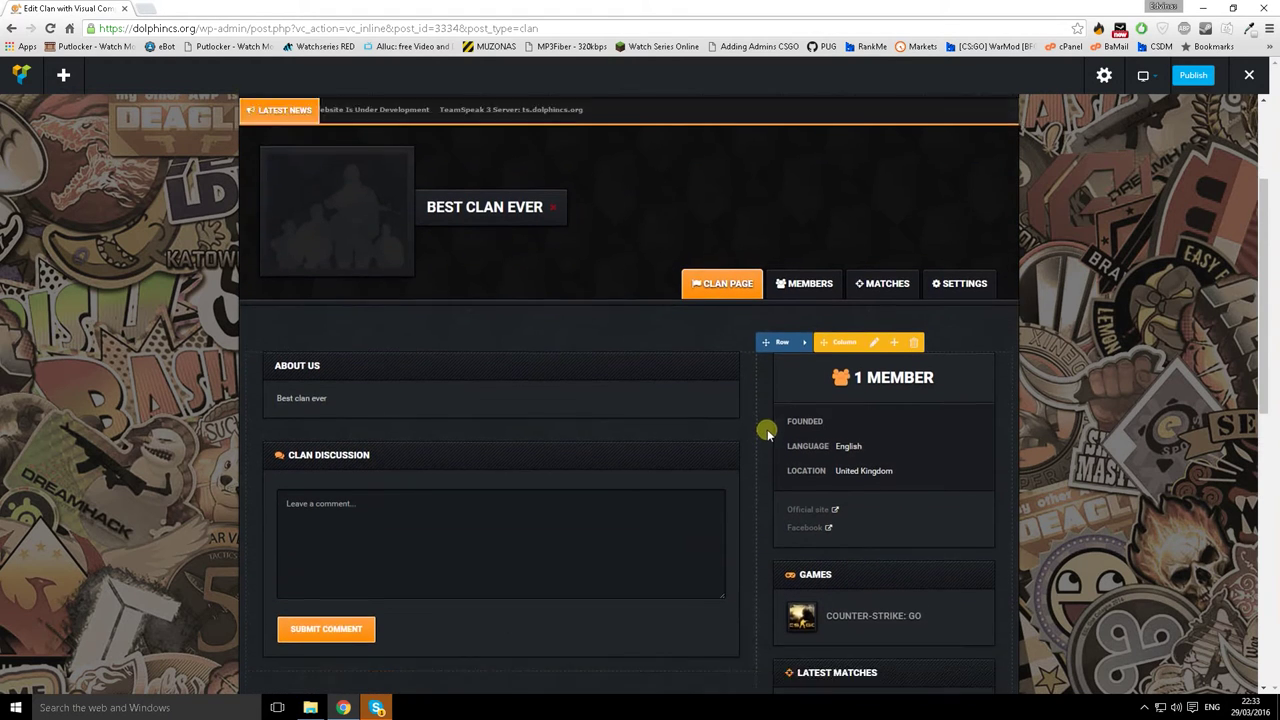
pyautogui.scroll(-1, 785, 530)
pyautogui.scroll(2, 766, 457)
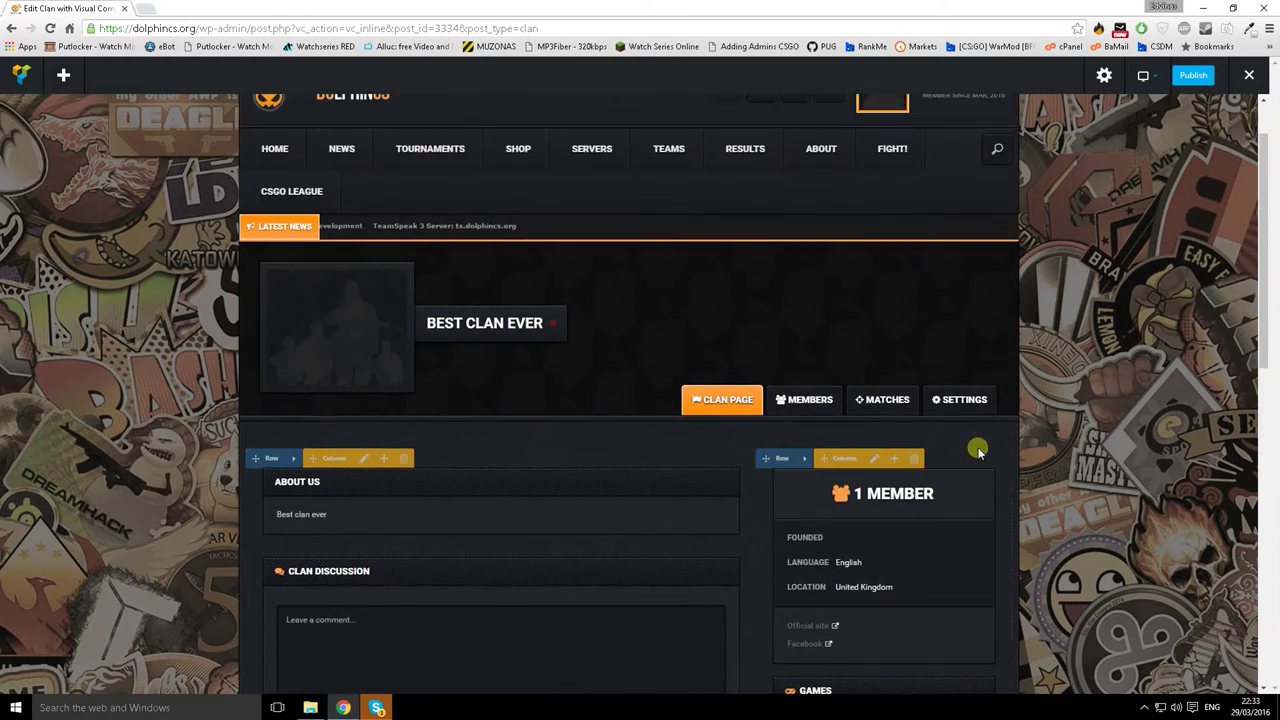
# Step: Choose dolphin logo 400x250.png from the computer as the new clan photo
pyautogui.click(378, 325)
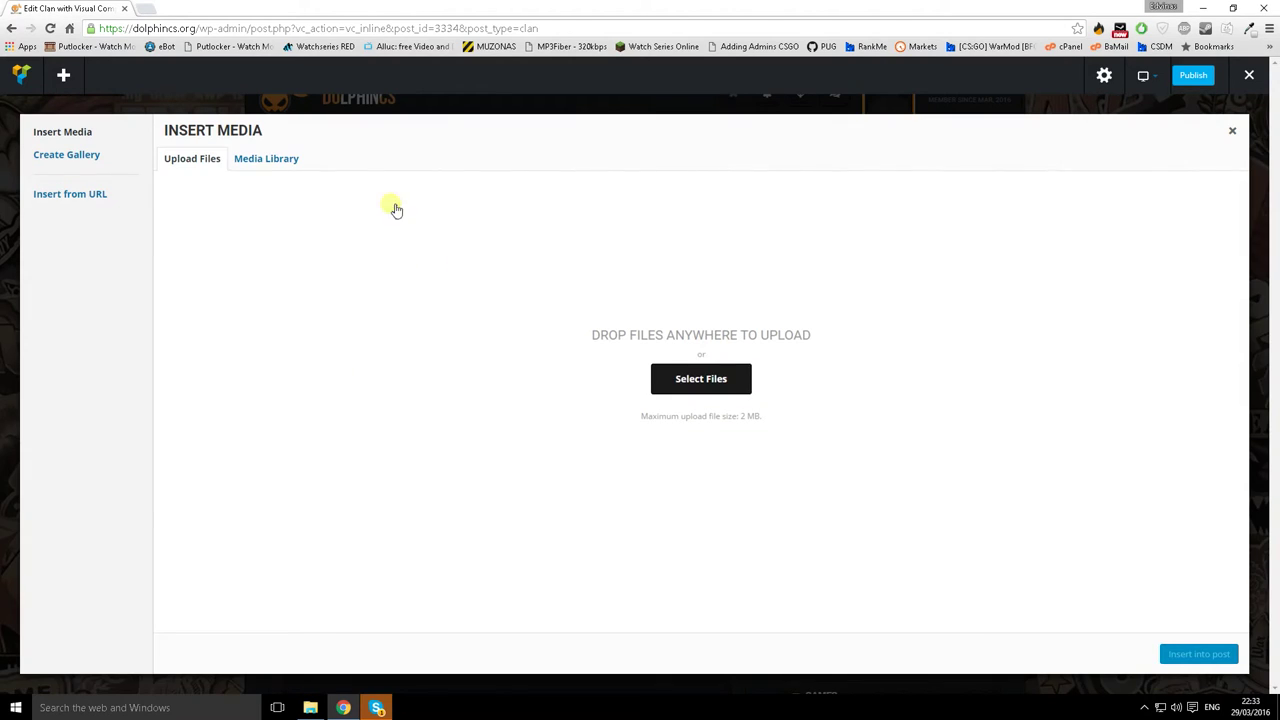
pyautogui.click(264, 162)
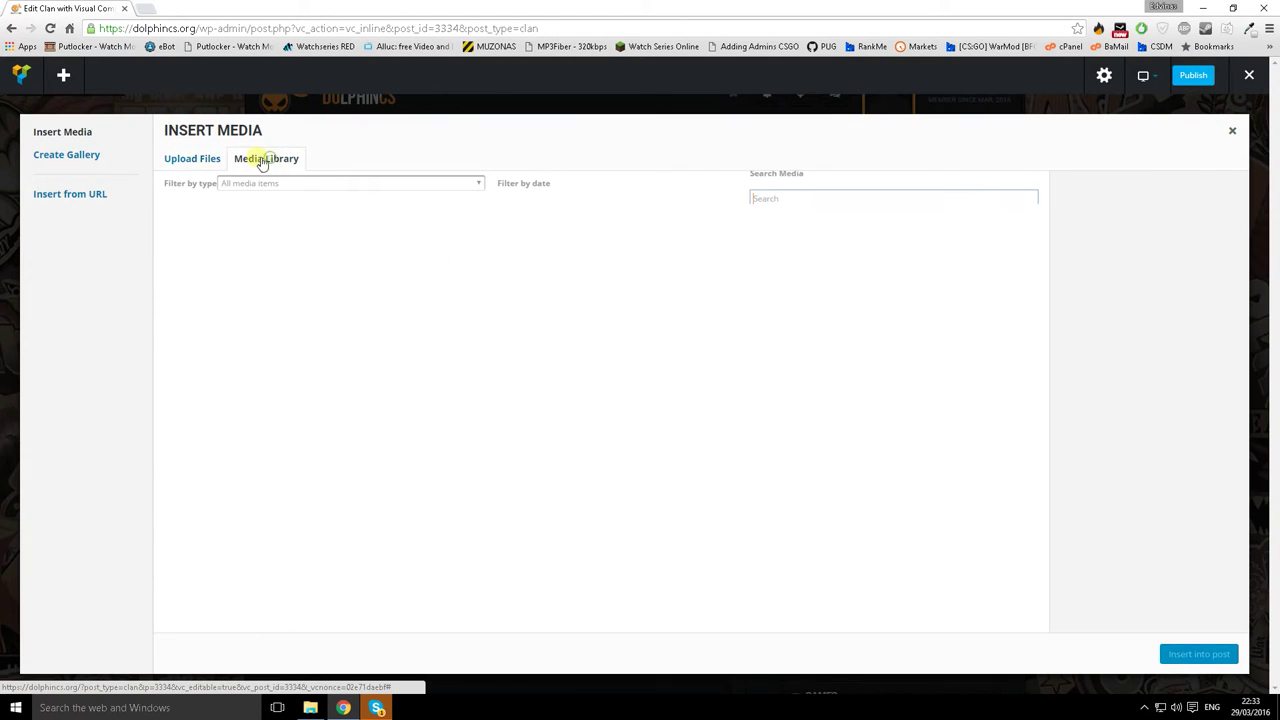
pyautogui.click(205, 162)
pyautogui.click(700, 376)
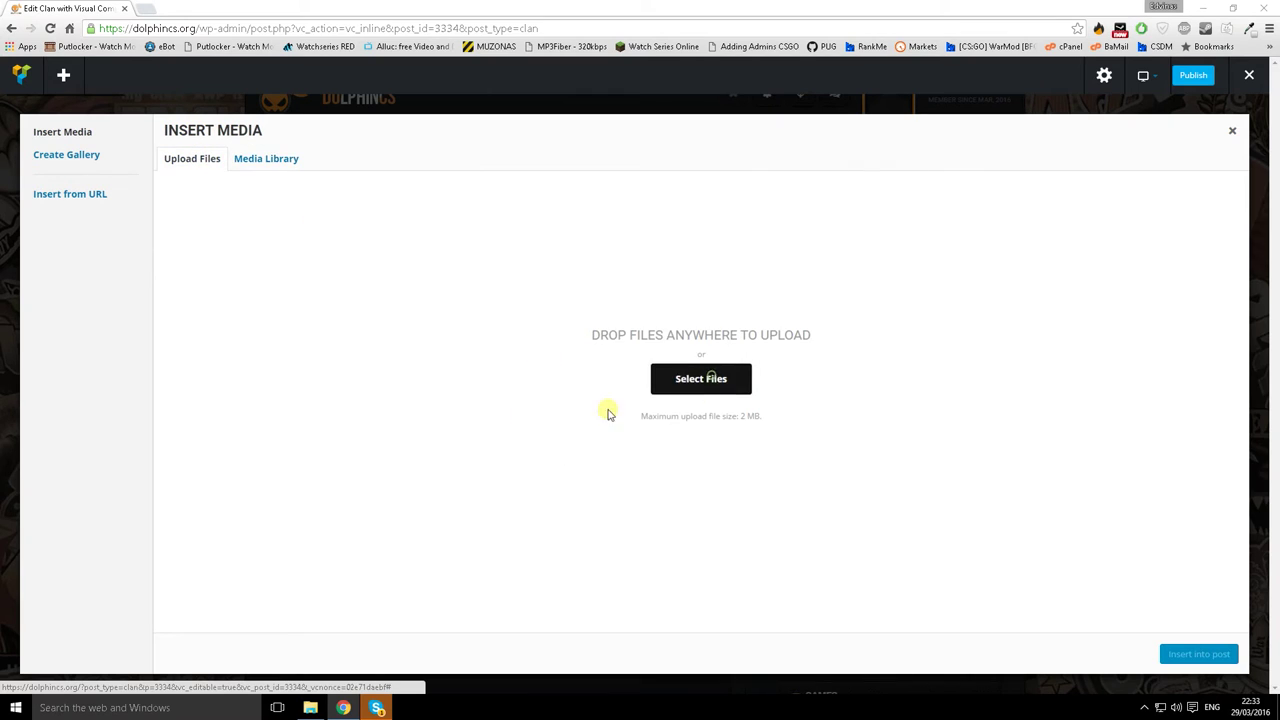
pyautogui.scroll(-5, 620, 395)
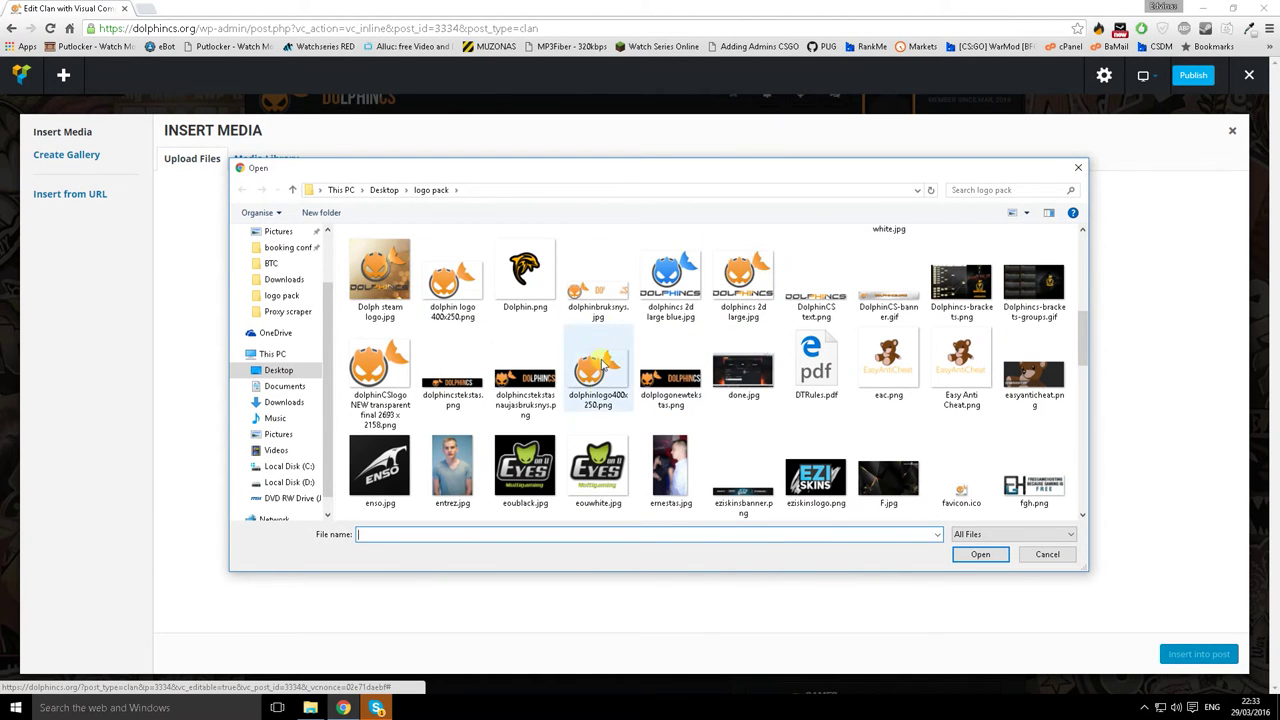
pyautogui.scroll(10, 603, 368)
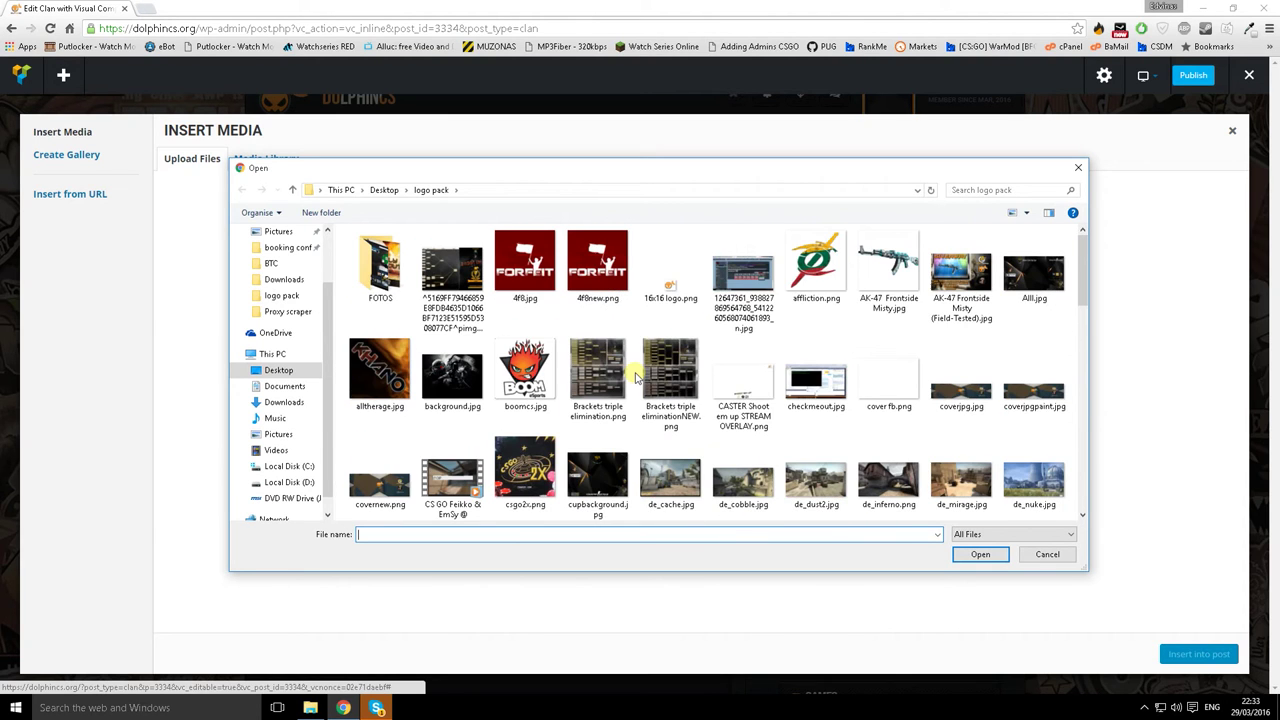
pyautogui.scroll(-5, 634, 373)
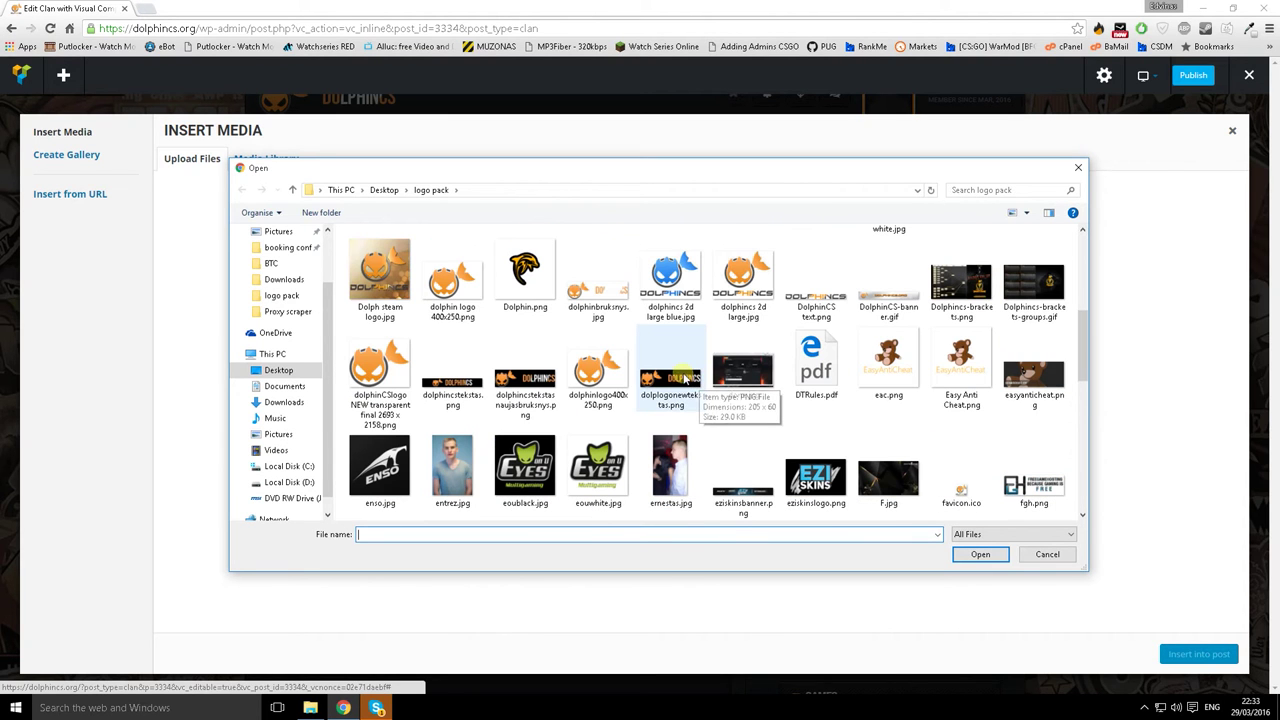
pyautogui.click(471, 302)
# Step: Upload the dolphin logo and insert it as the clan's photo
pyautogui.click(981, 555)
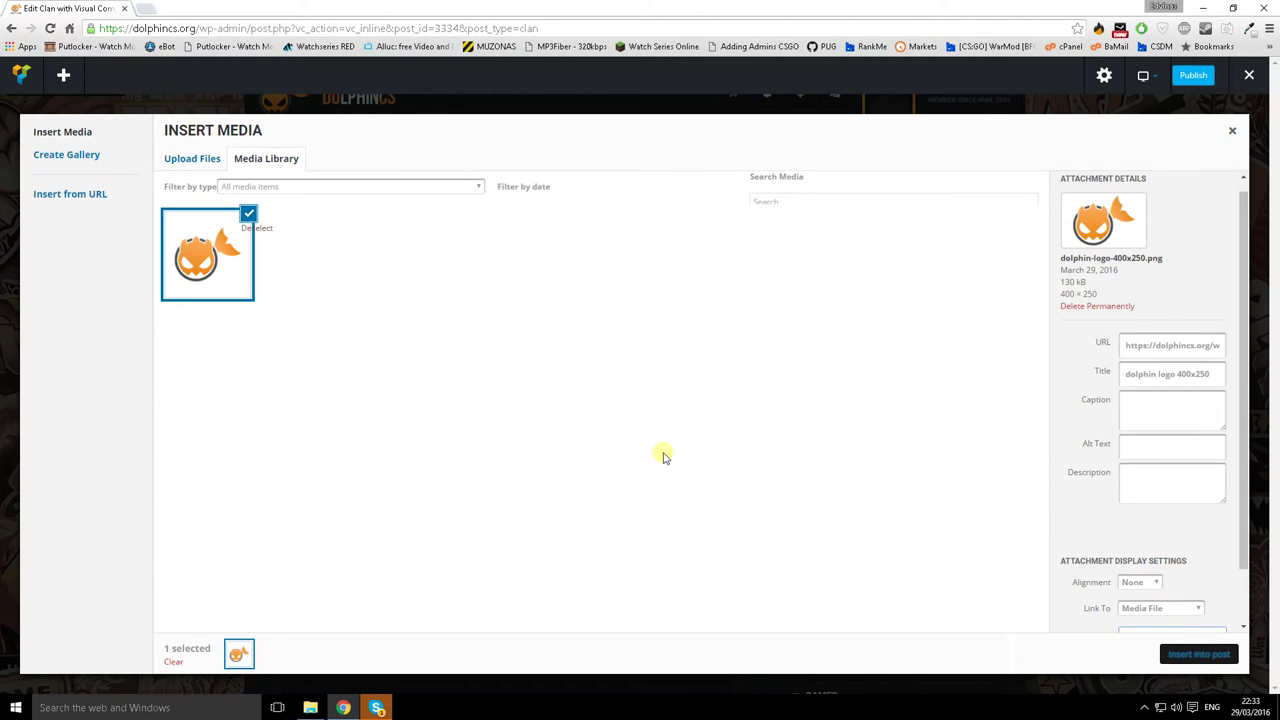
pyautogui.click(1212, 655)
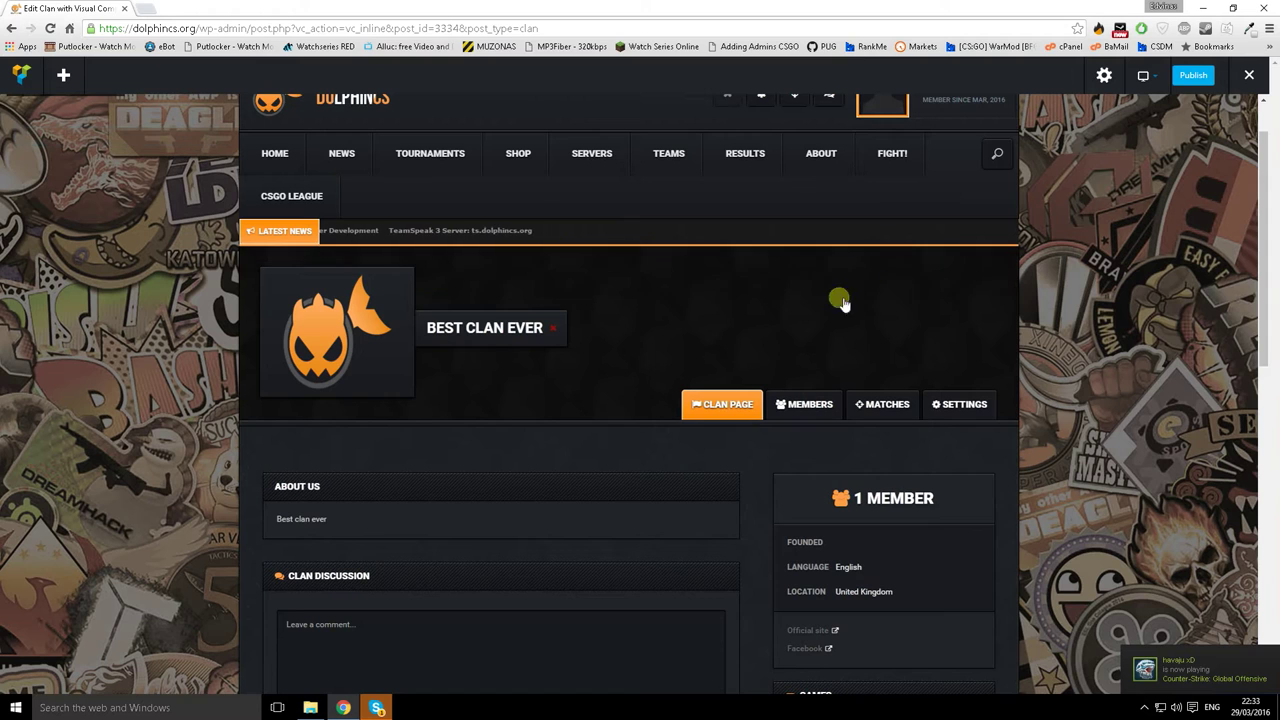
pyautogui.scroll(-8, 760, 368)
pyautogui.scroll(5, 749, 371)
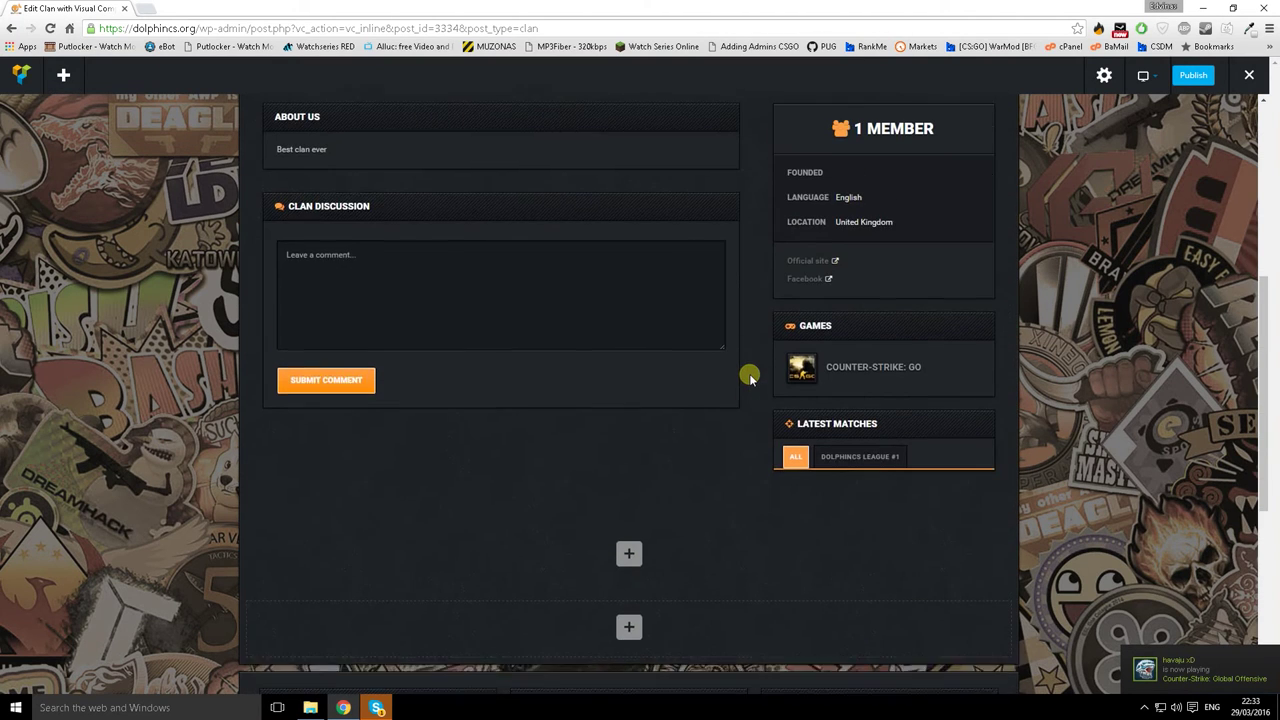
pyautogui.scroll(3, 743, 377)
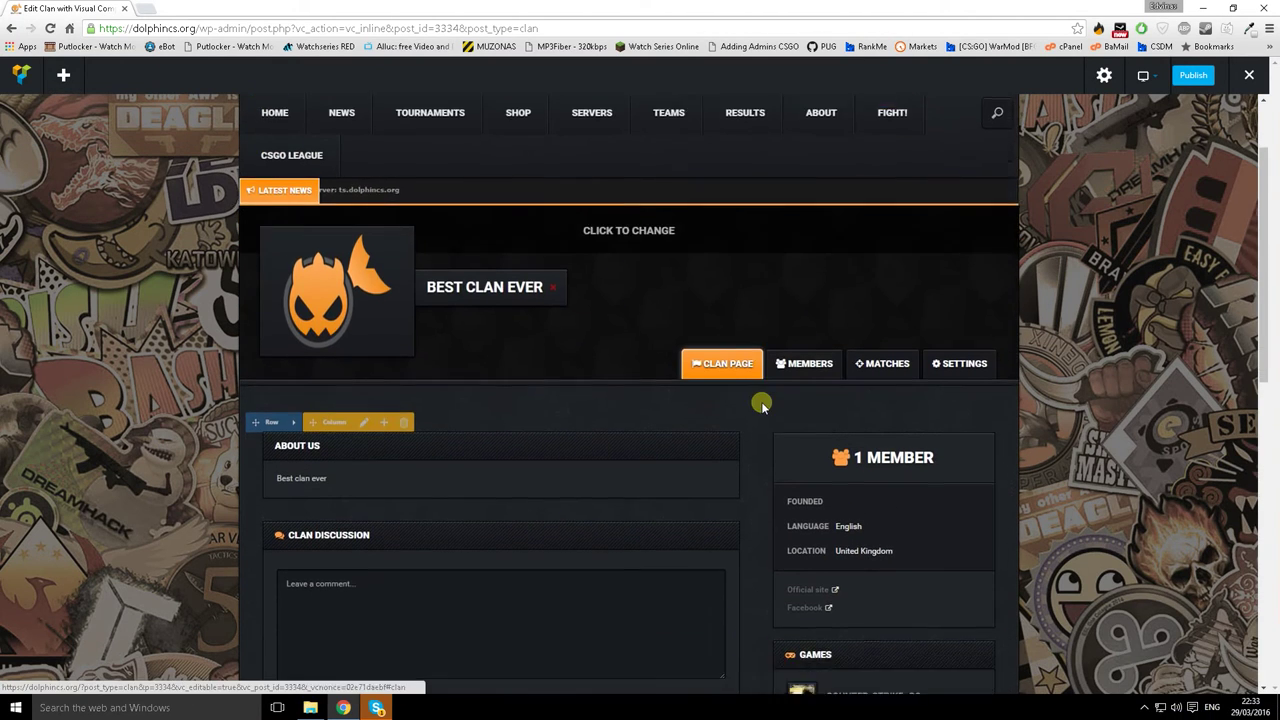
pyautogui.scroll(-1, 762, 403)
pyautogui.scroll(-1, 760, 400)
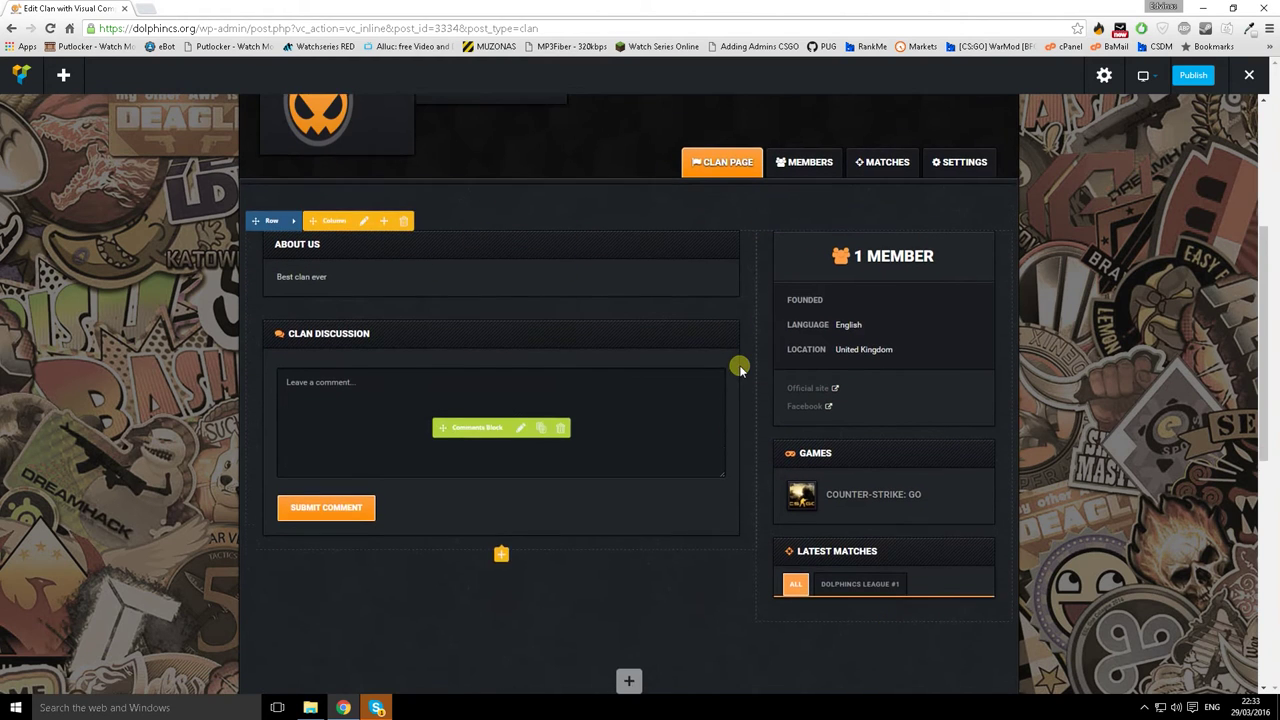
pyautogui.scroll(1, 740, 368)
# Step: Publish the Best Clan Ever page and wait for the Successfully updated confirmation
pyautogui.scroll(1, 760, 350)
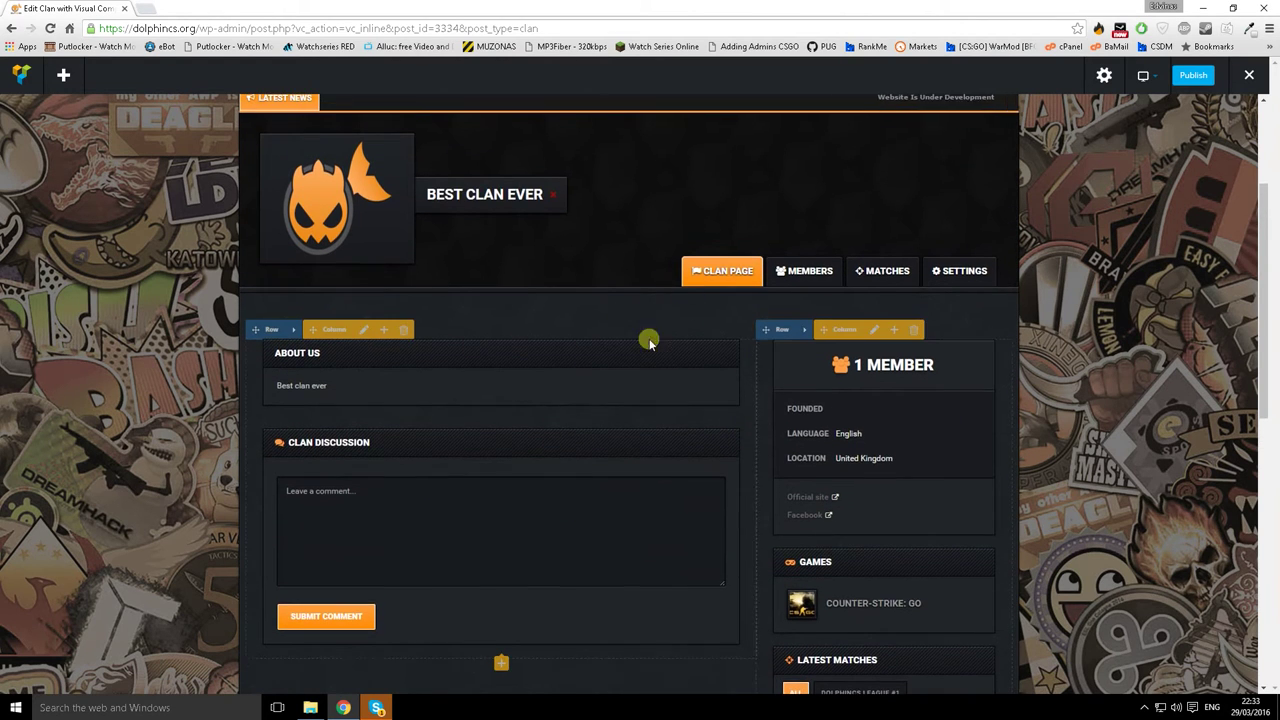
pyautogui.scroll(1, 645, 370)
pyautogui.scroll(-2, 760, 350)
pyautogui.scroll(2, 840, 370)
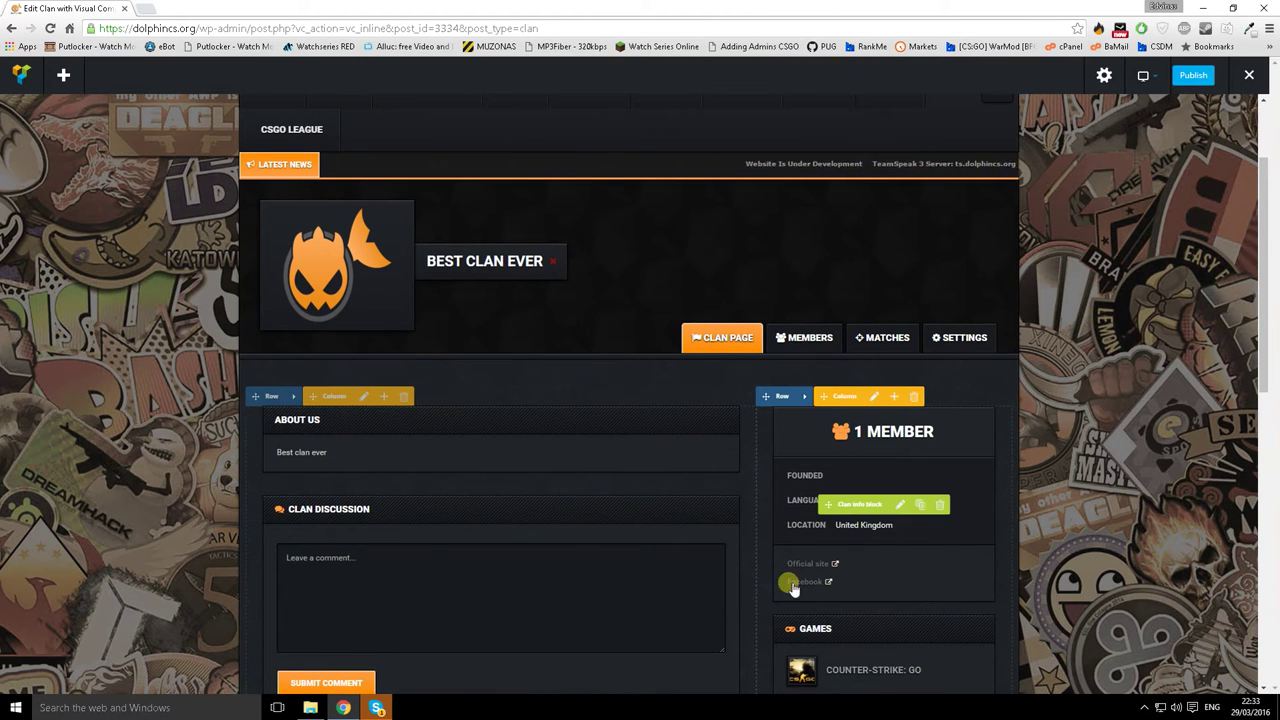
pyautogui.scroll(-1, 790, 560)
pyautogui.scroll(-1, 790, 550)
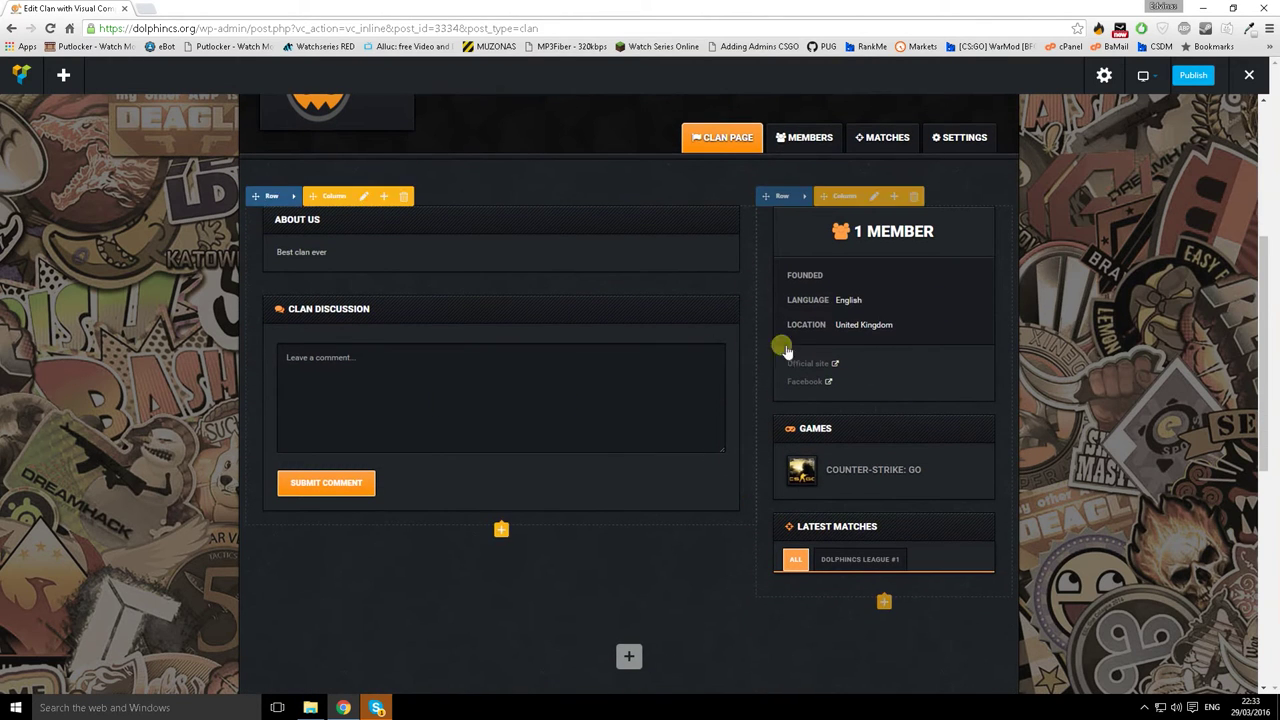
pyautogui.scroll(1, 637, 343)
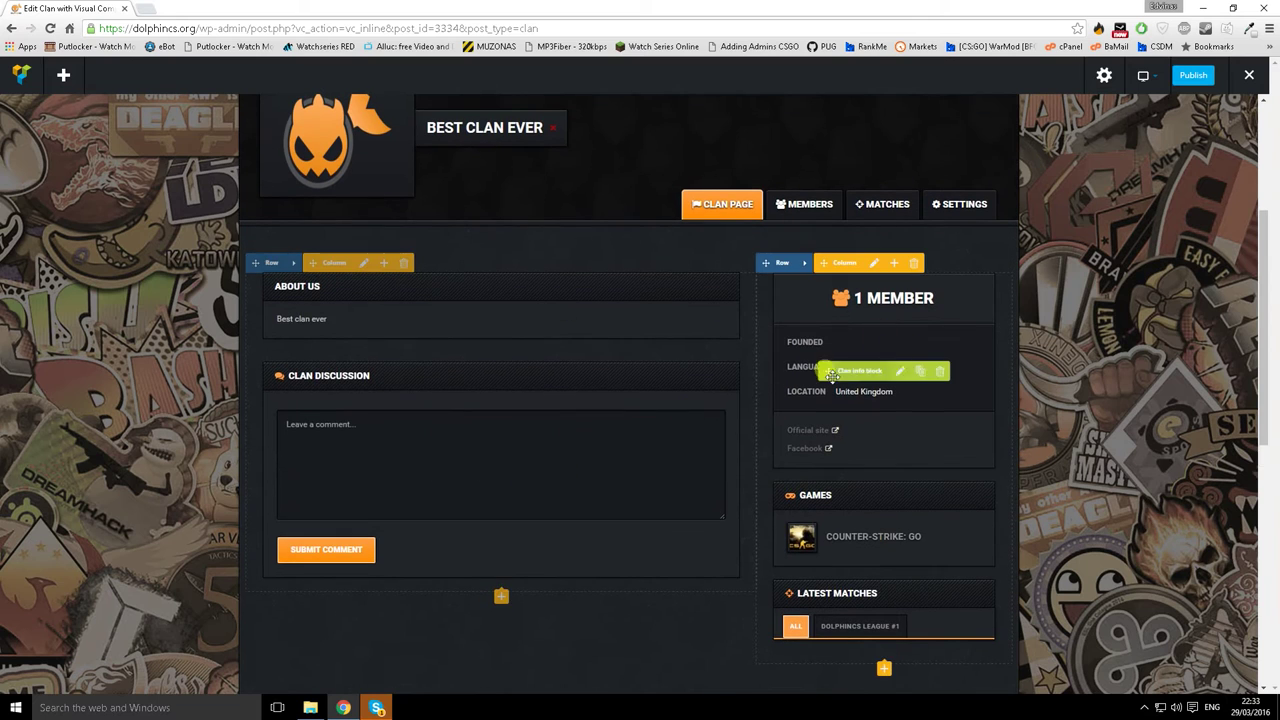
pyautogui.scroll(3, 1128, 180)
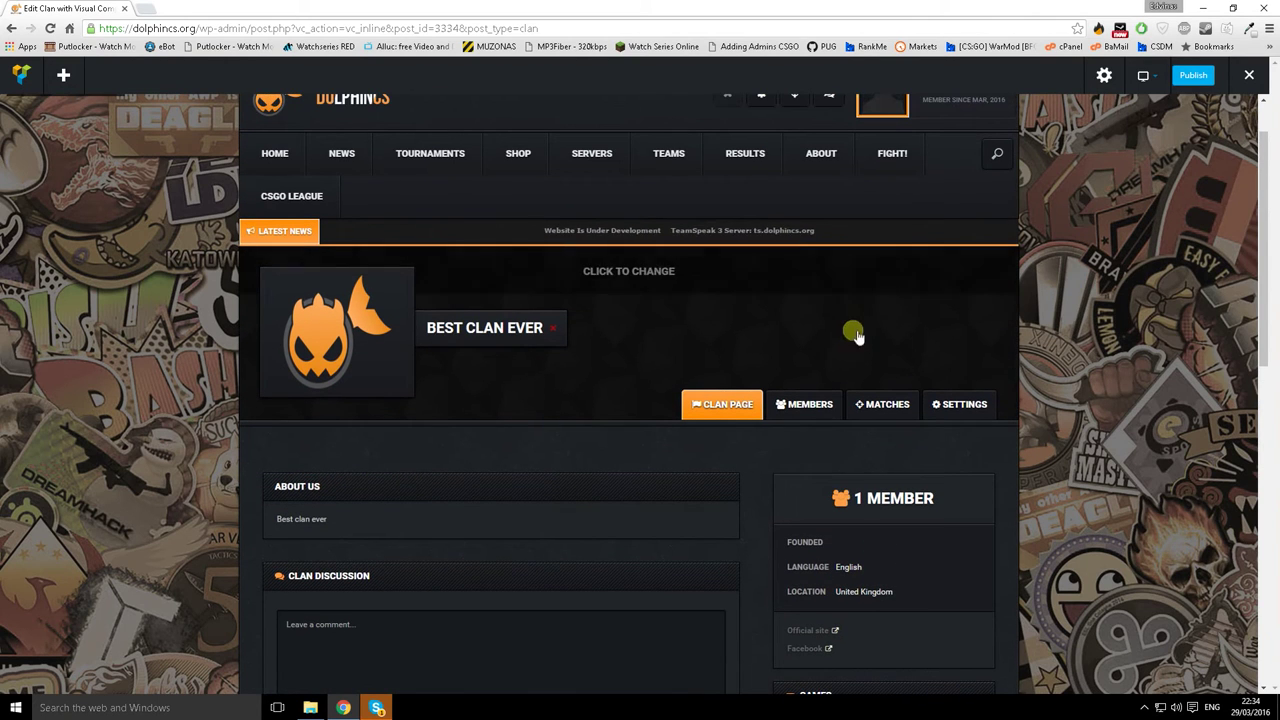
pyautogui.click(1195, 77)
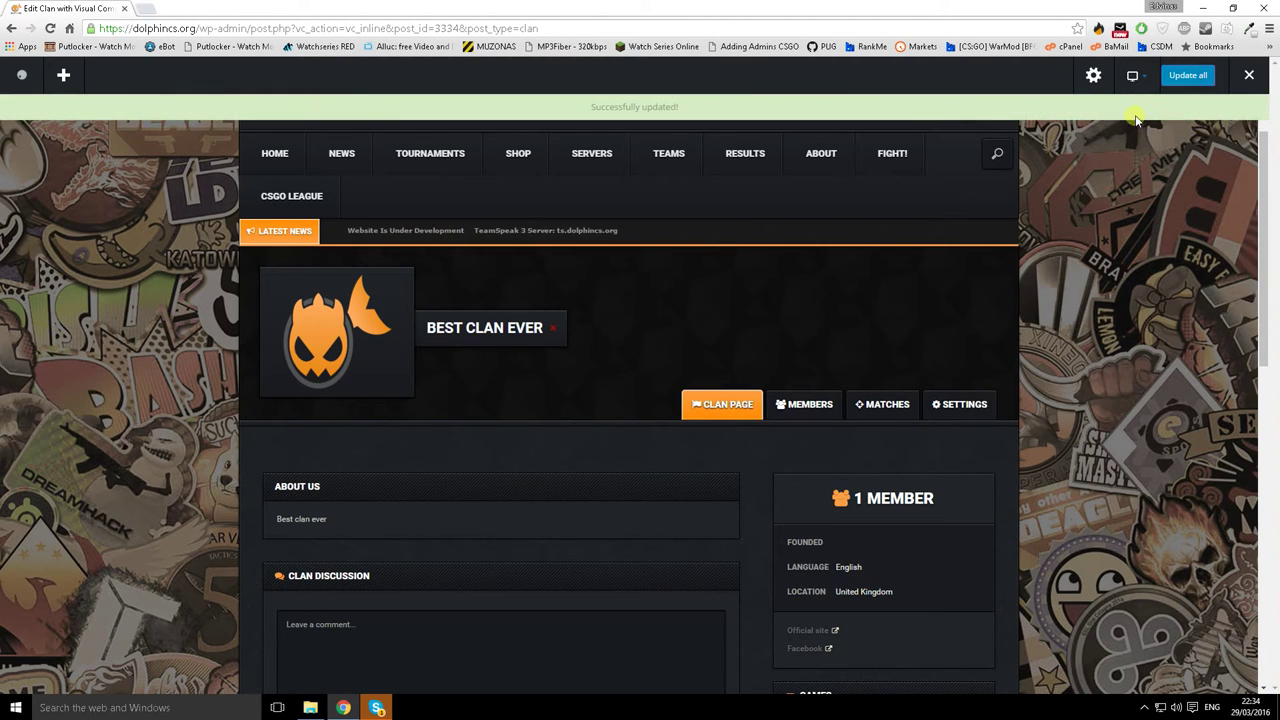
pyautogui.scroll(1, 1146, 172)
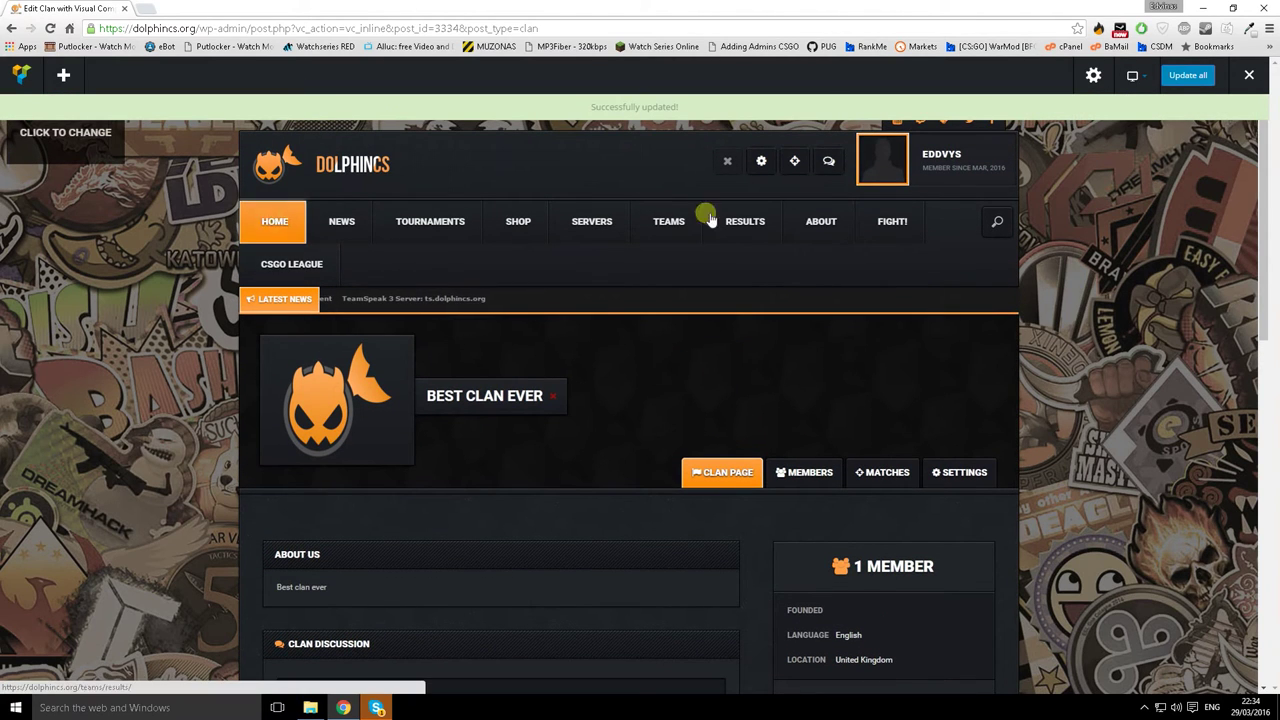
# Step: Open the Best clan ever page from the Clans list, then return to All Clans
pyautogui.moveTo(906, 227)
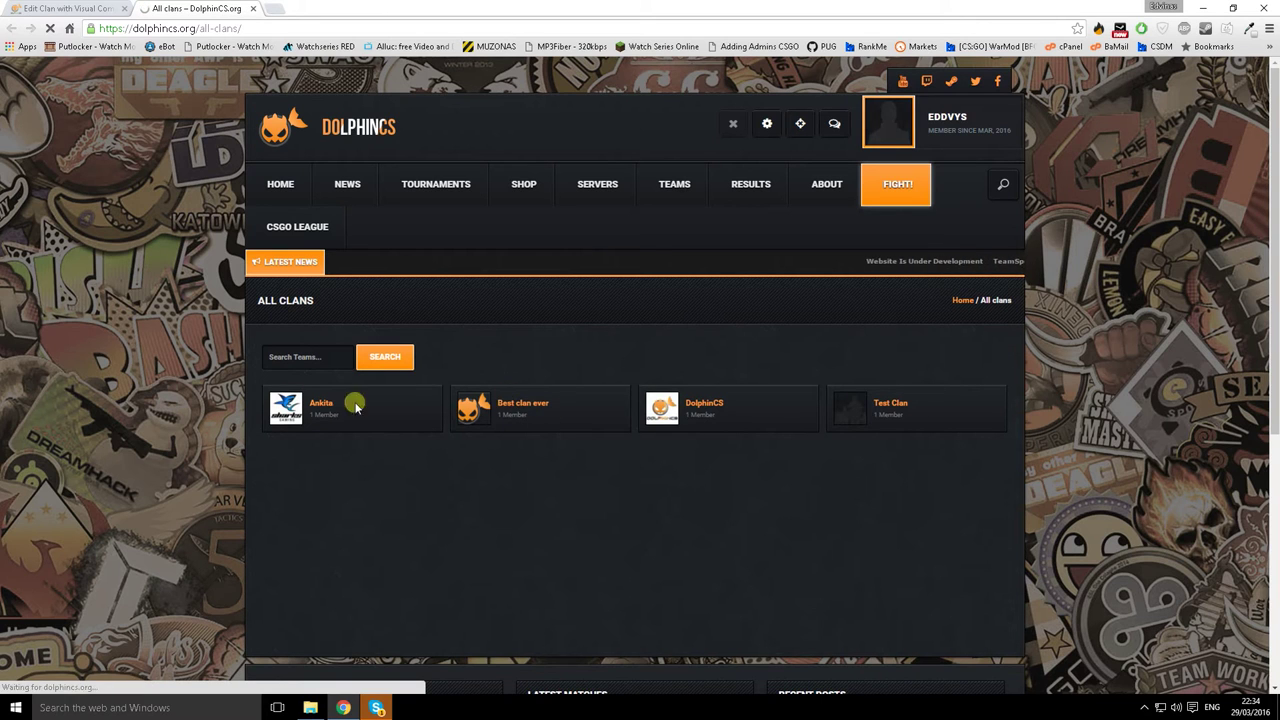
pyautogui.click(527, 402)
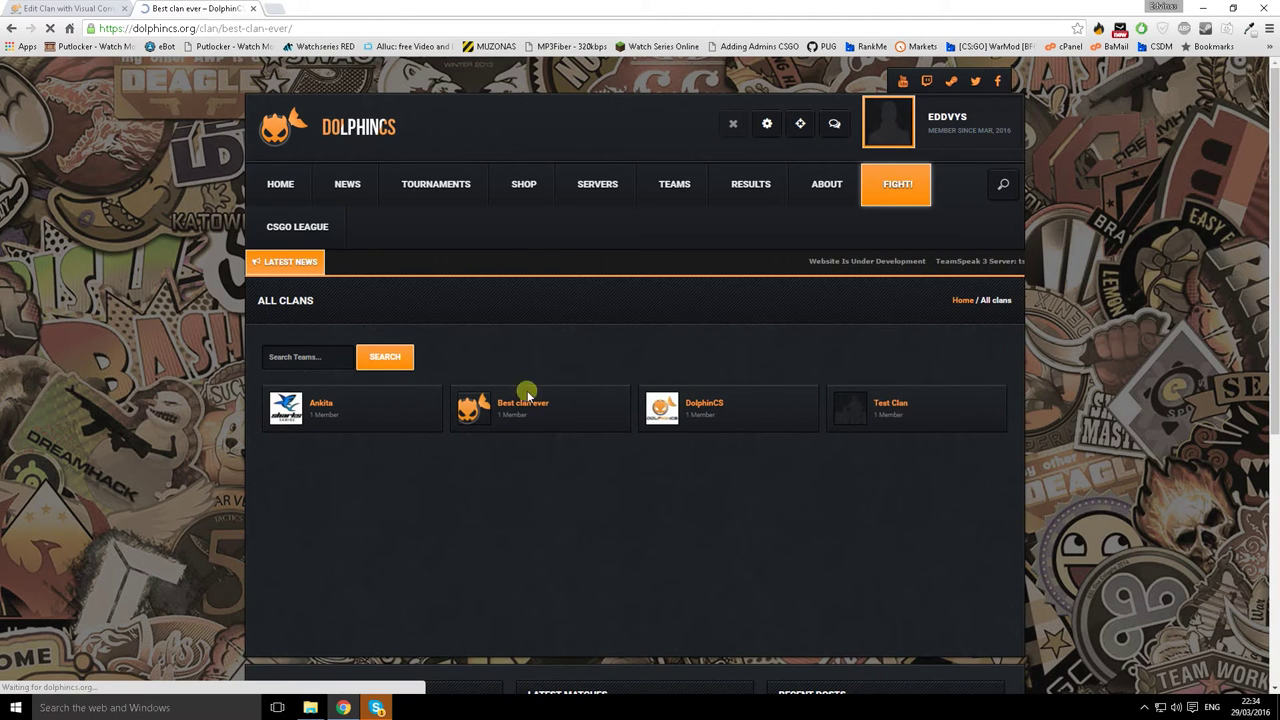
pyautogui.scroll(-1, 560, 462)
pyautogui.scroll(-1, 583, 460)
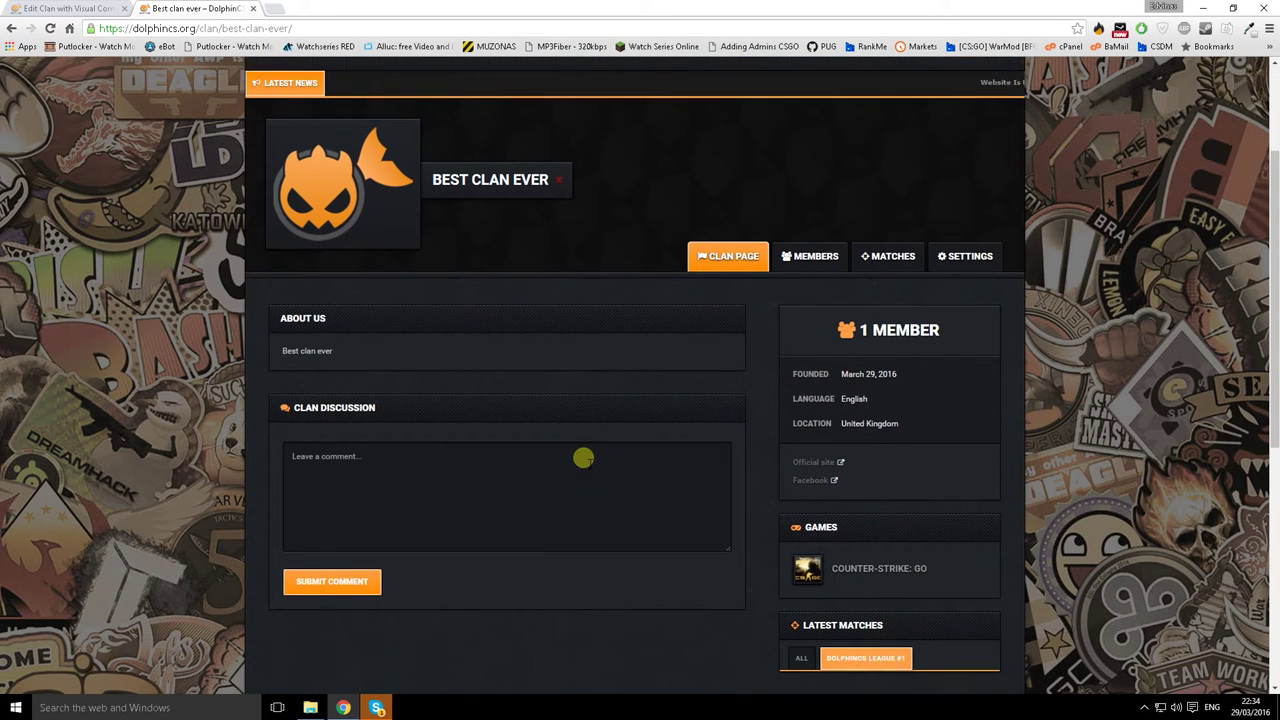
pyautogui.click(937, 356)
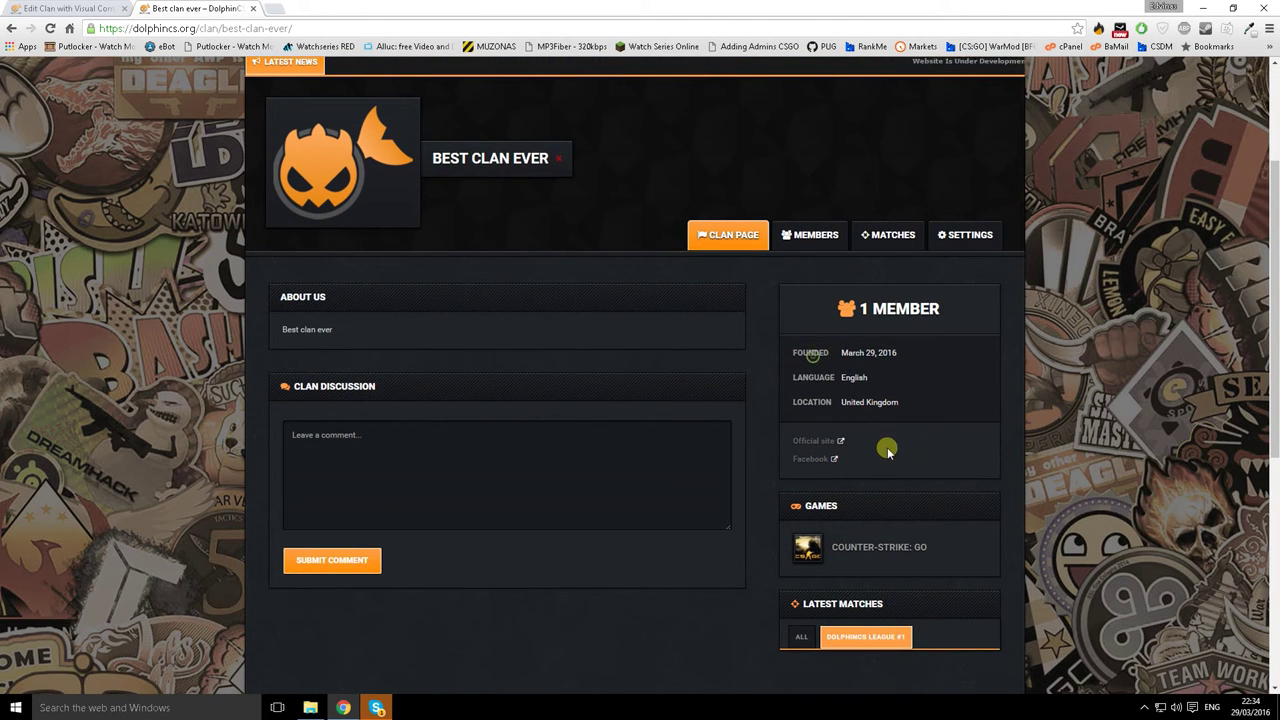
pyautogui.scroll(-2, 786, 437)
pyautogui.scroll(3, 623, 417)
pyautogui.scroll(1, 557, 391)
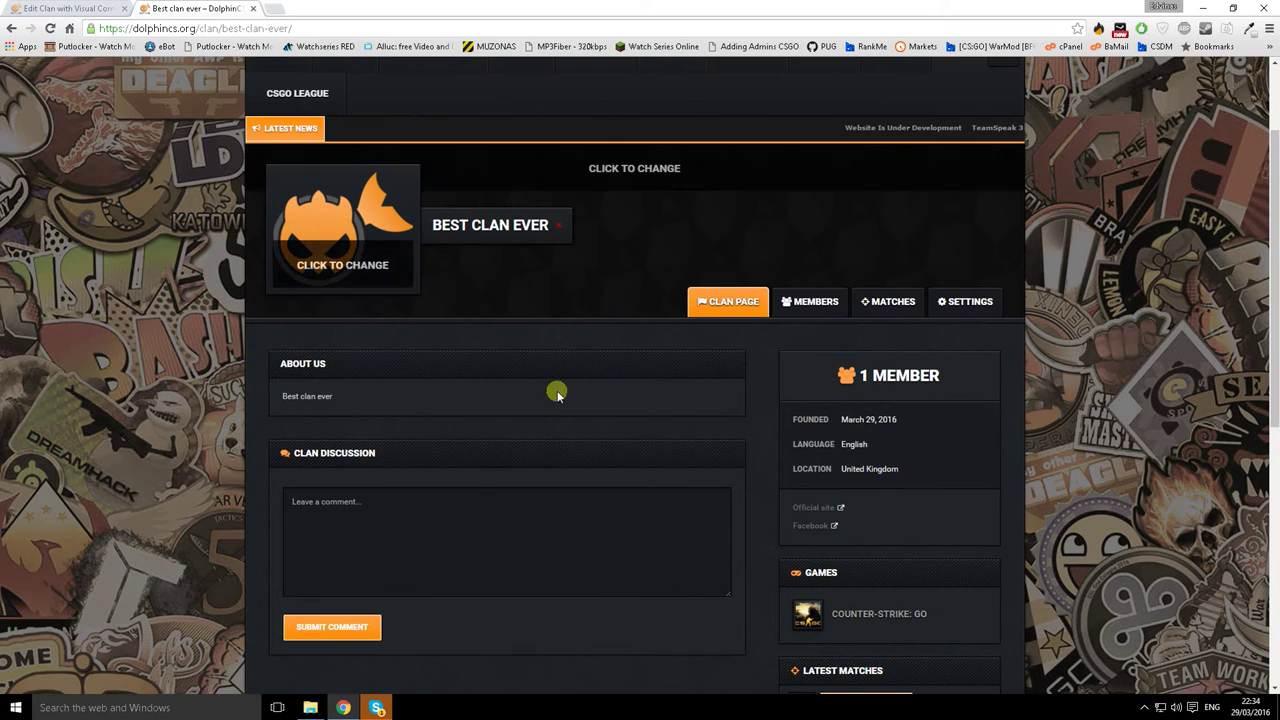
pyautogui.scroll(-2, 746, 437)
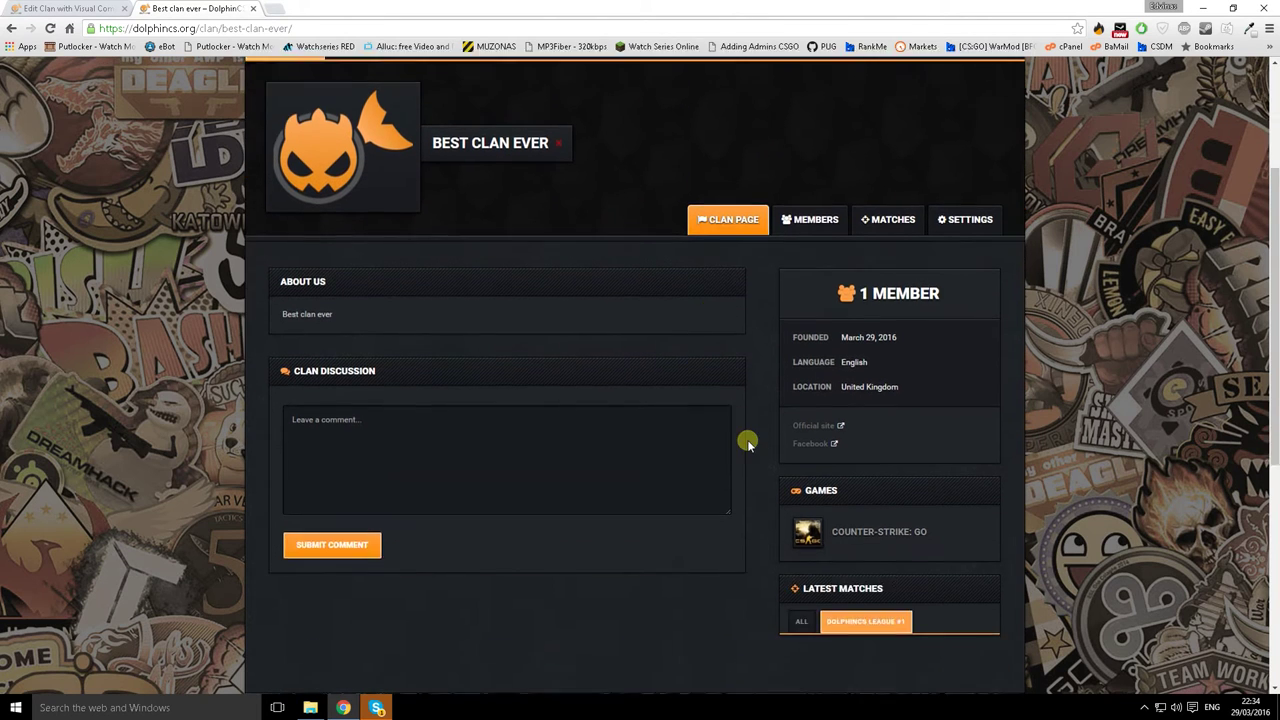
pyautogui.scroll(3, 746, 437)
pyautogui.moveTo(895, 192)
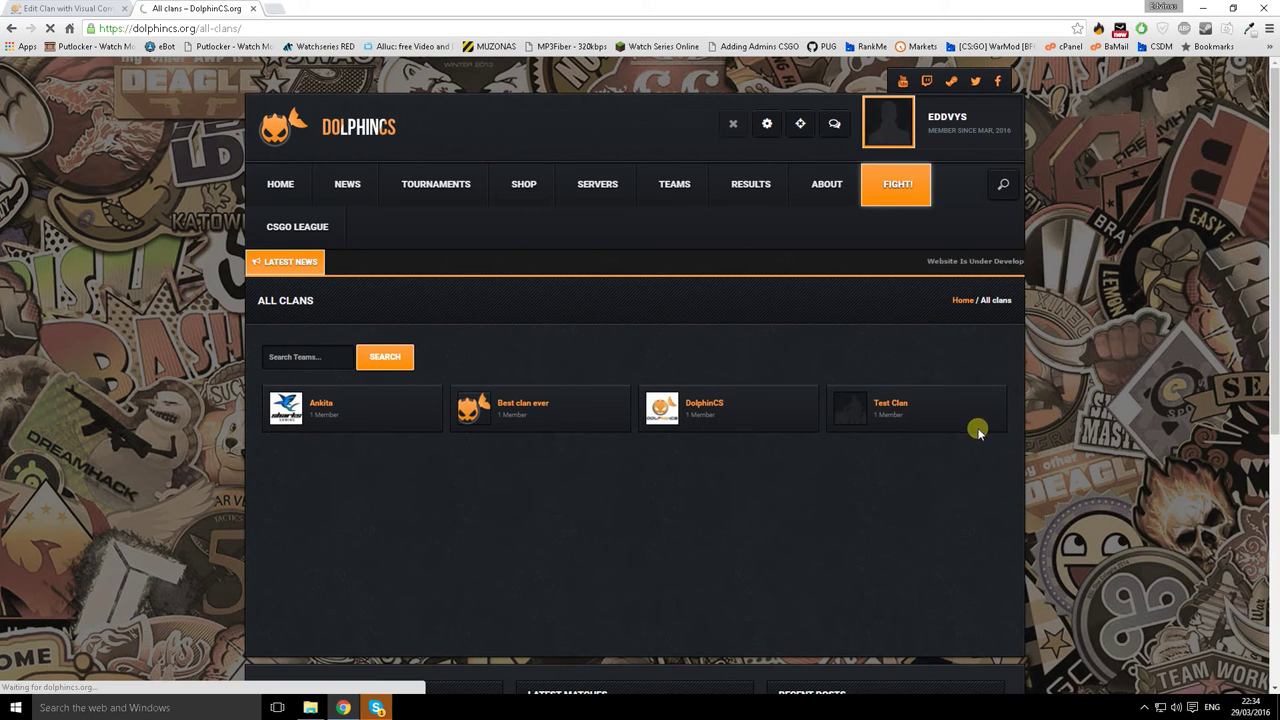
# Step: Open the DolphinCS clan page and scroll through its contents
pyautogui.click(718, 405)
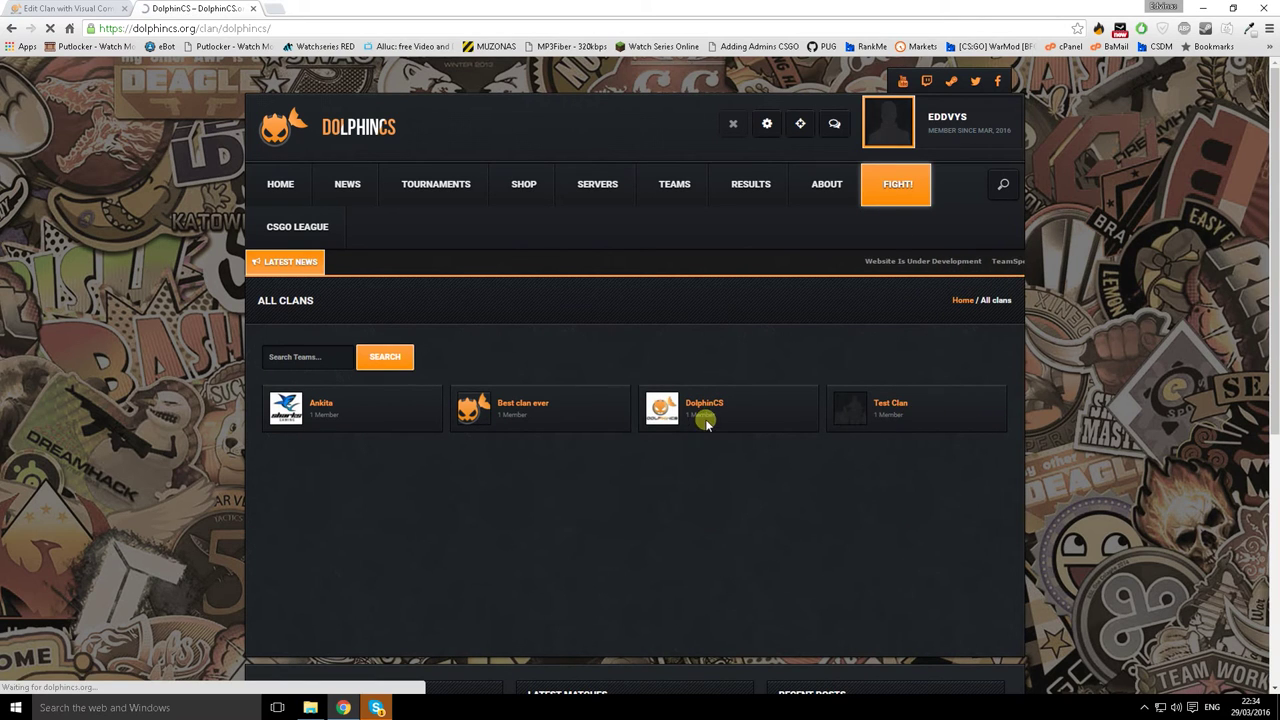
pyautogui.scroll(-1, 718, 405)
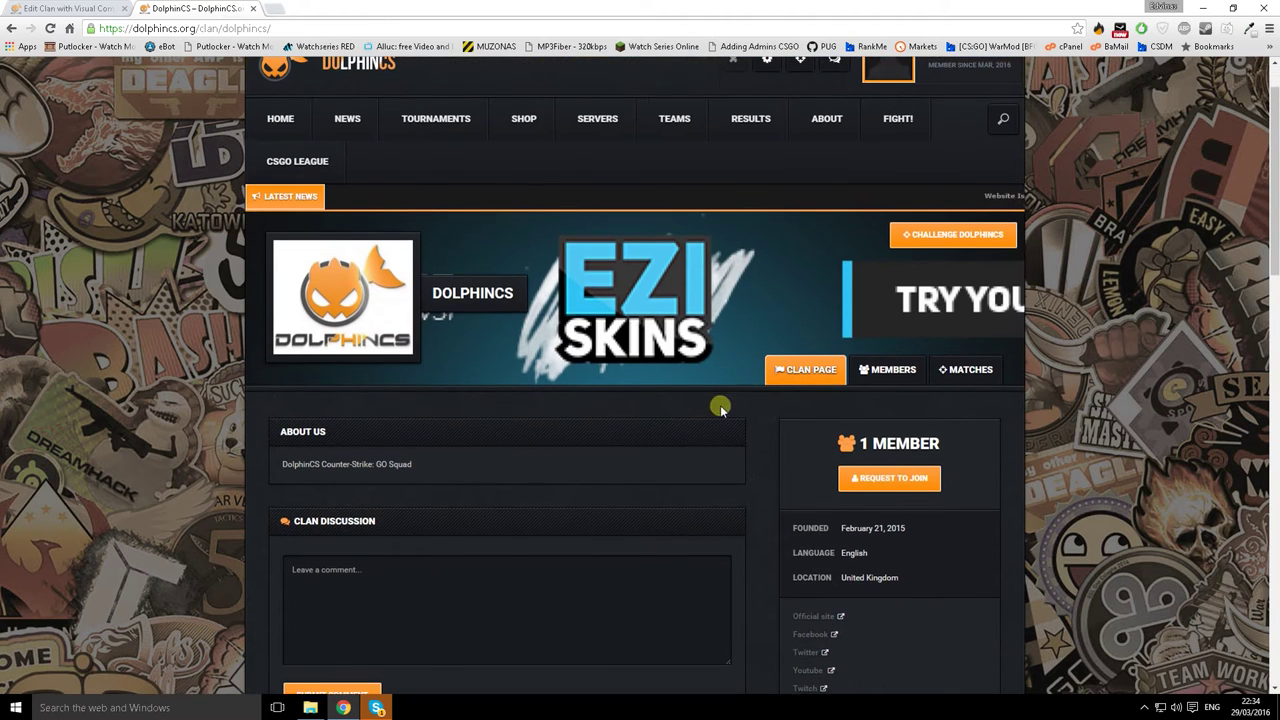
pyautogui.scroll(-1, 806, 460)
pyautogui.scroll(1, 808, 463)
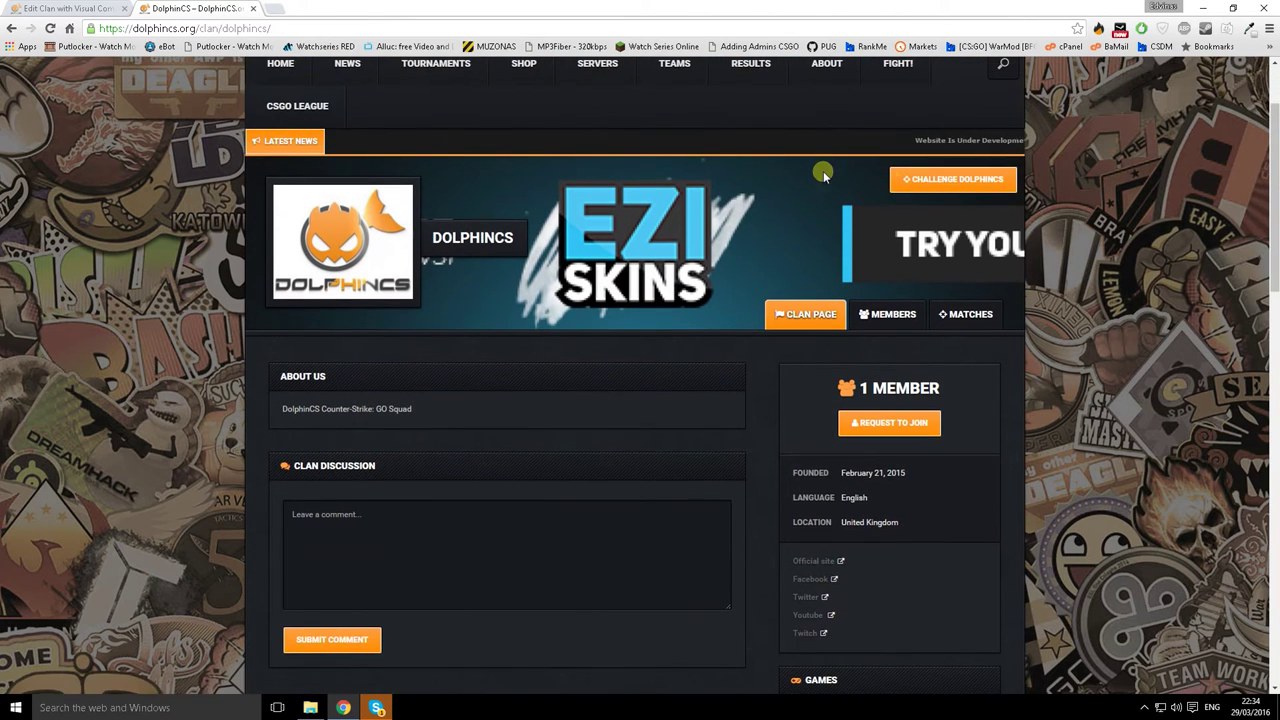
pyautogui.scroll(1, 820, 171)
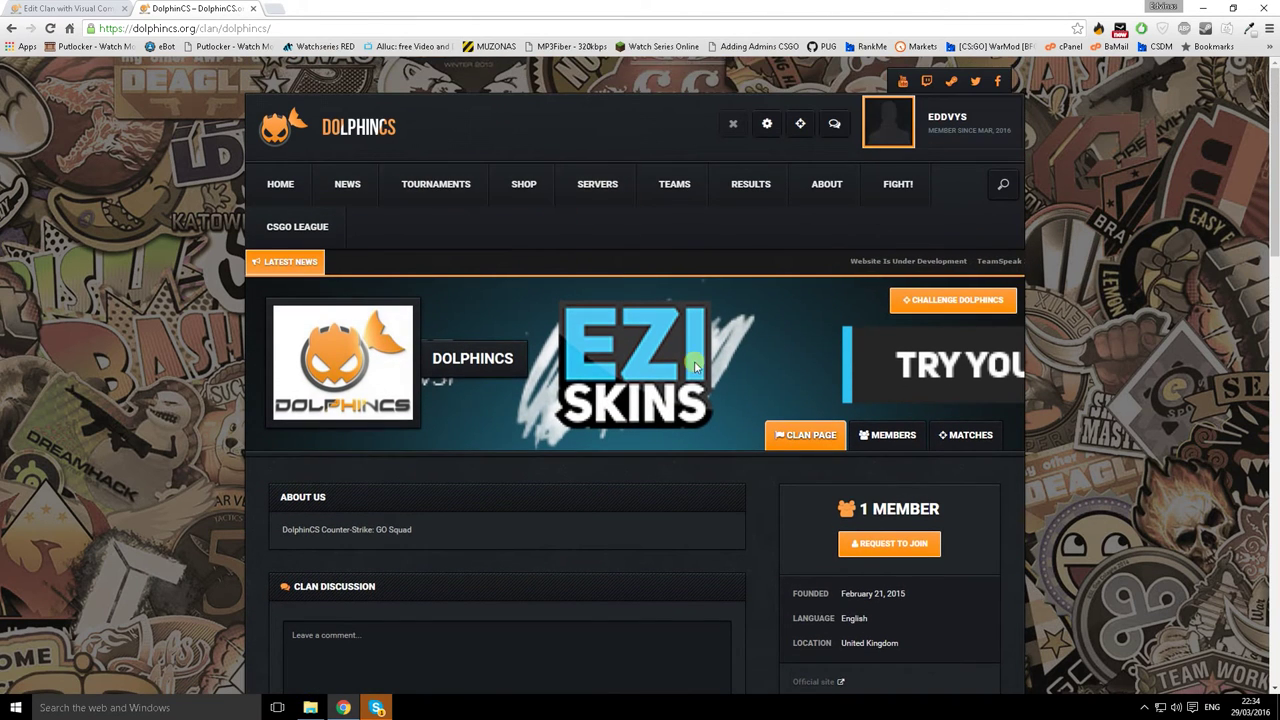
pyautogui.scroll(-2, 600, 500)
pyautogui.scroll(2, 790, 470)
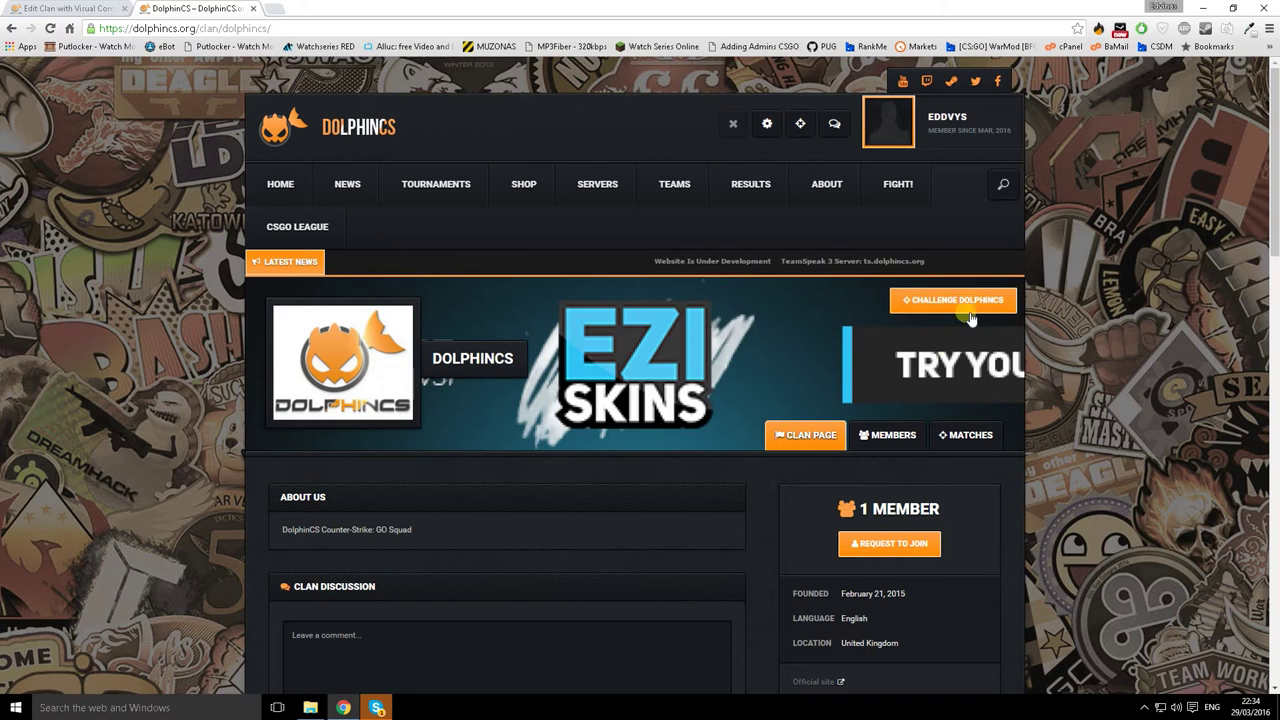
pyautogui.scroll(-3, 1052, 490)
pyautogui.scroll(-2, 669, 383)
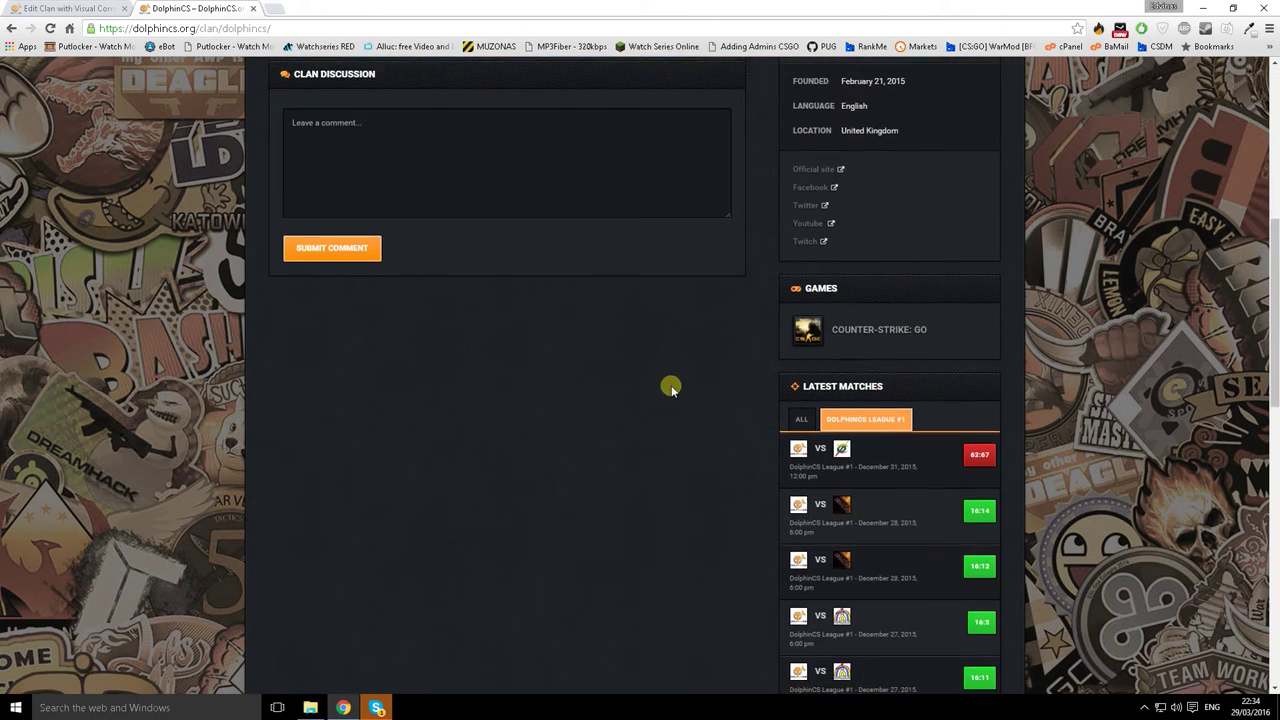
pyautogui.scroll(3, 968, 561)
pyautogui.scroll(-2, 968, 561)
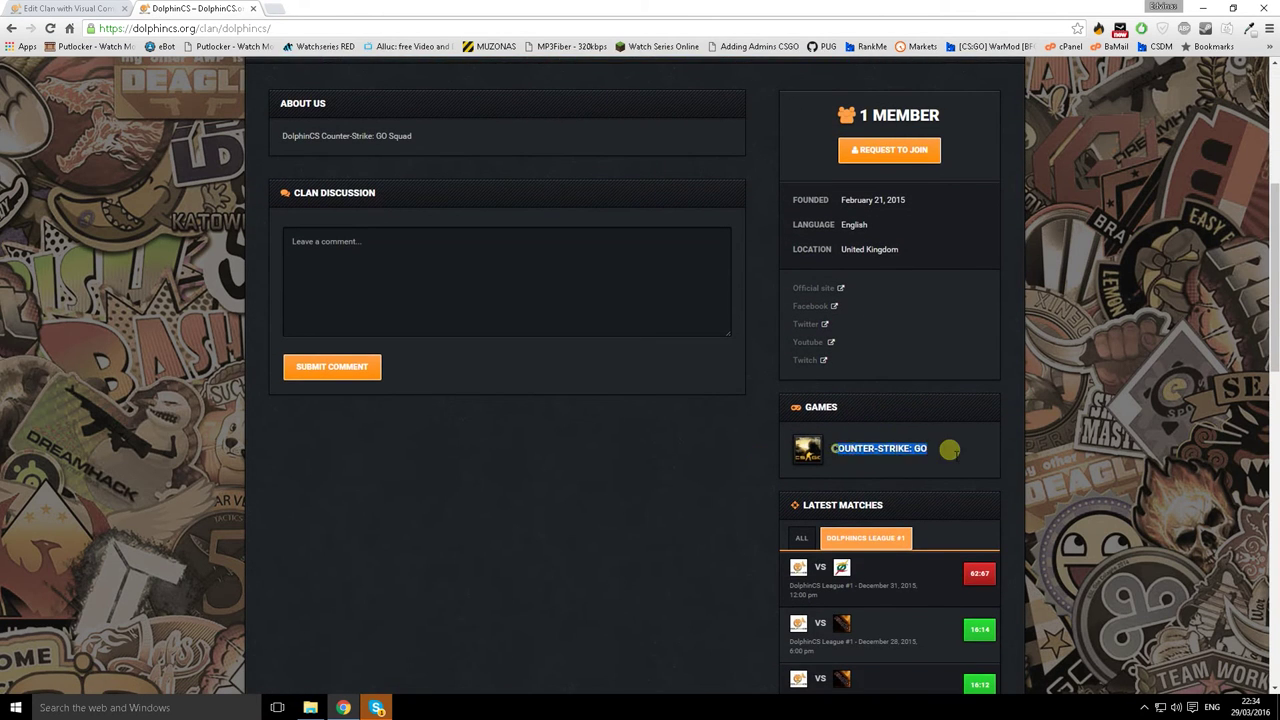
pyautogui.scroll(3, 930, 445)
pyautogui.scroll(-5, 910, 440)
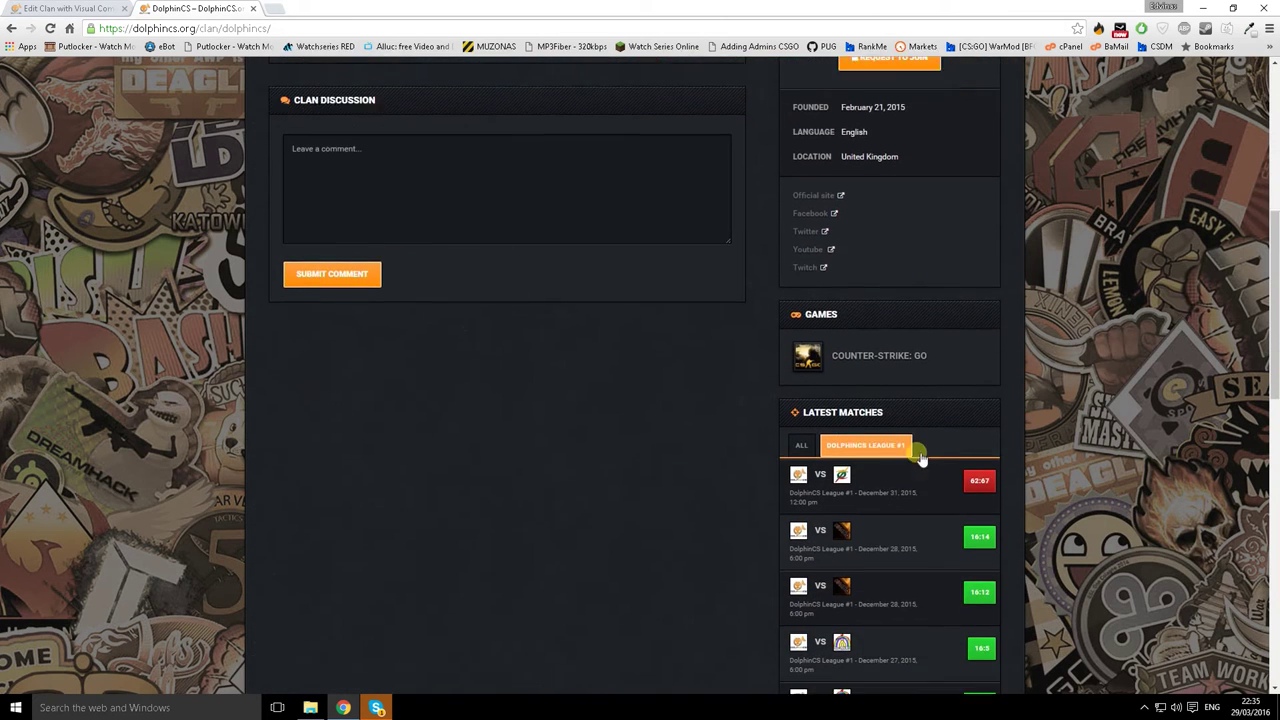
# Step: Start a challenge against DolphinCS from the CHALLENGE DOLPHINCS banner button
pyautogui.moveTo(829, 305); pyautogui.dragTo(923, 308)
pyautogui.click(970, 313)
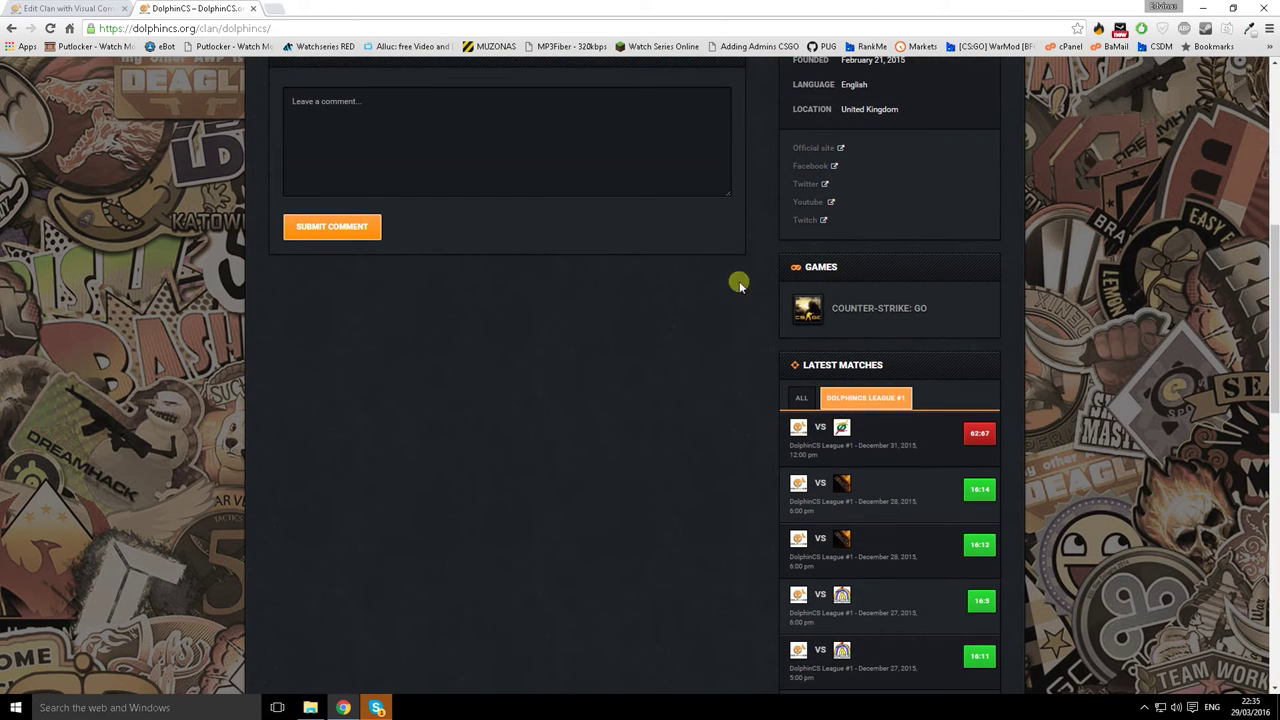
pyautogui.scroll(4, 771, 371)
pyautogui.click(966, 301)
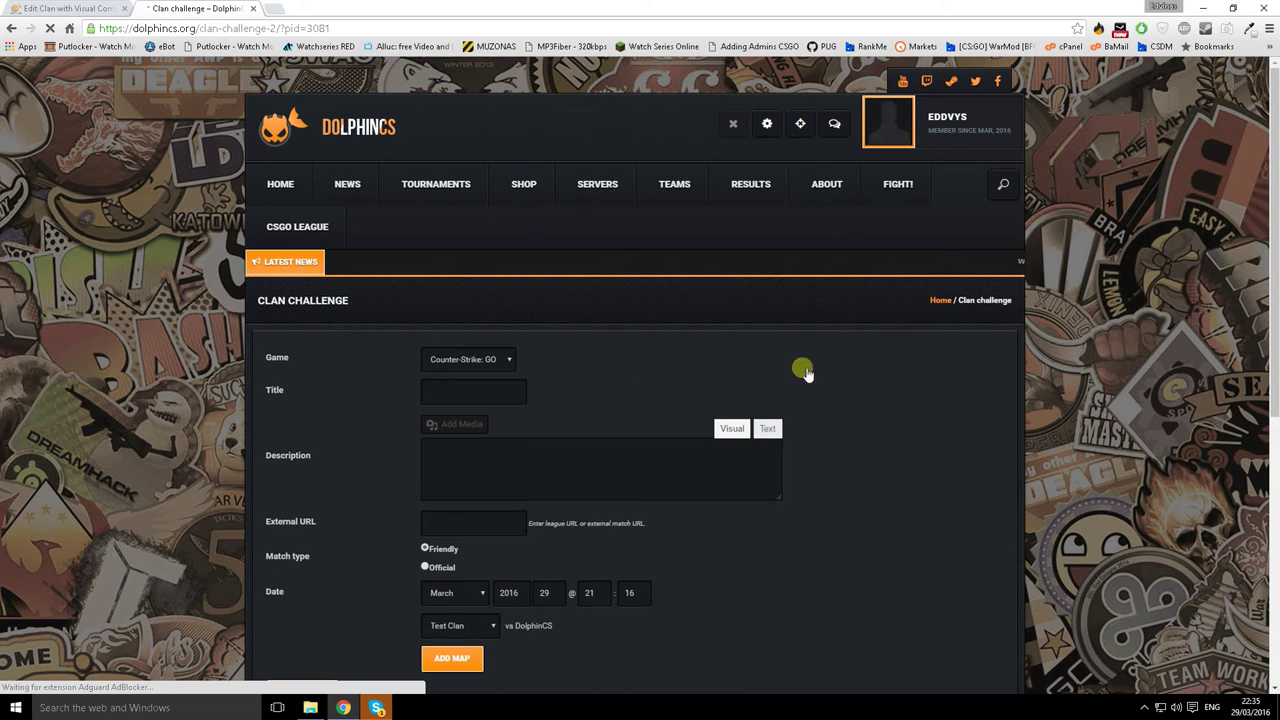
# Step: Keep Counter-Strike: GO as the game and enter DolphinCS as the challenge title
pyautogui.click(487, 359)
pyautogui.click(486, 355)
pyautogui.scroll(-2, 651, 400)
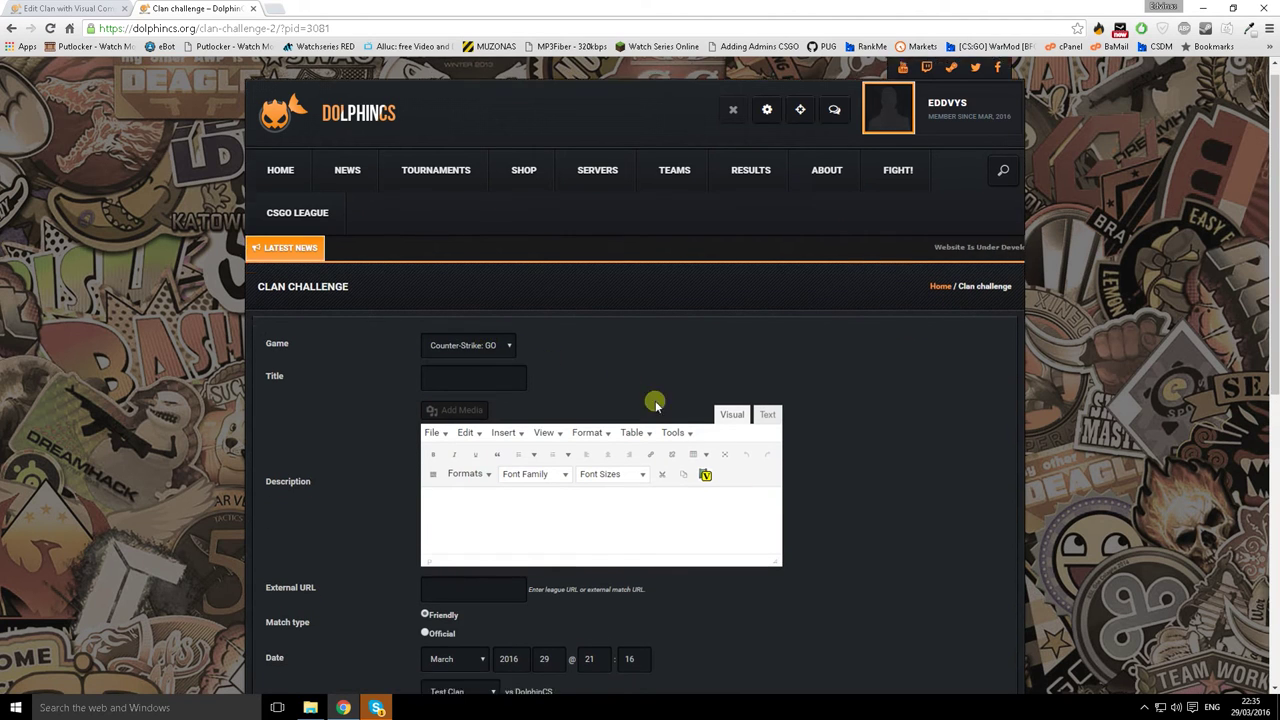
pyautogui.click(485, 262)
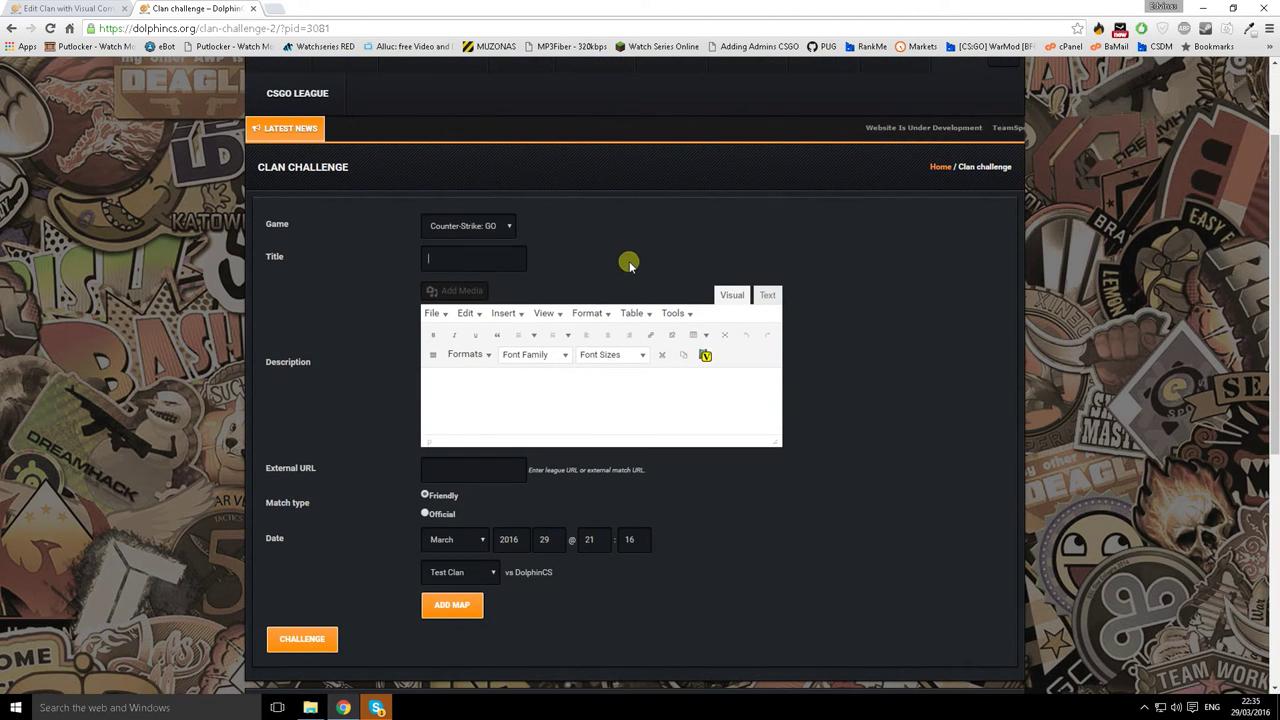
pyautogui.write('Dolph')
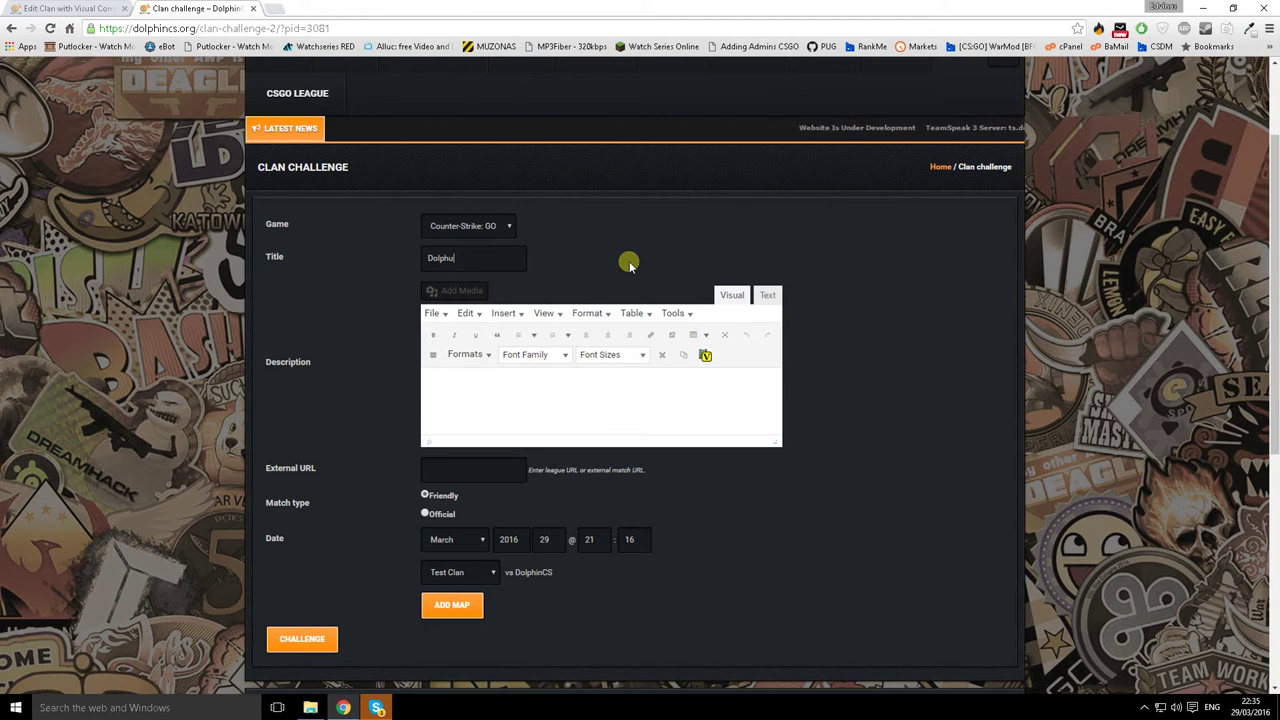
pyautogui.write('inCS')
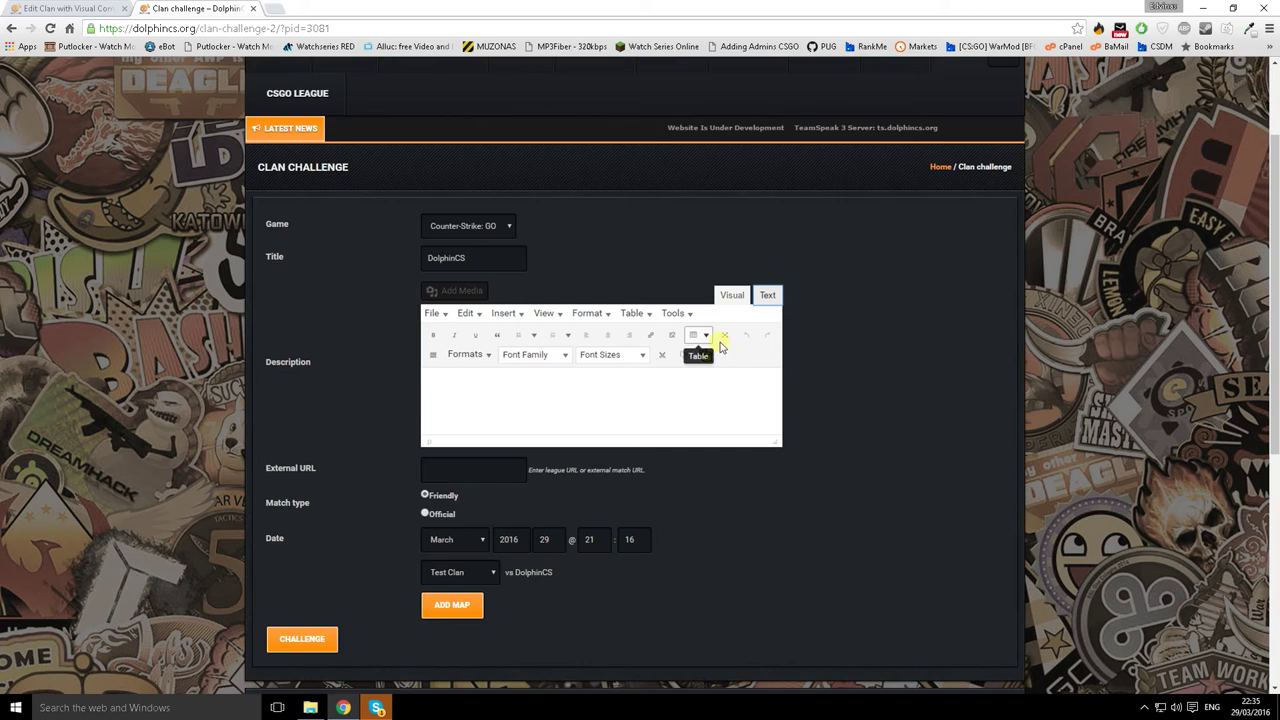
pyautogui.scroll(-1, 609, 330)
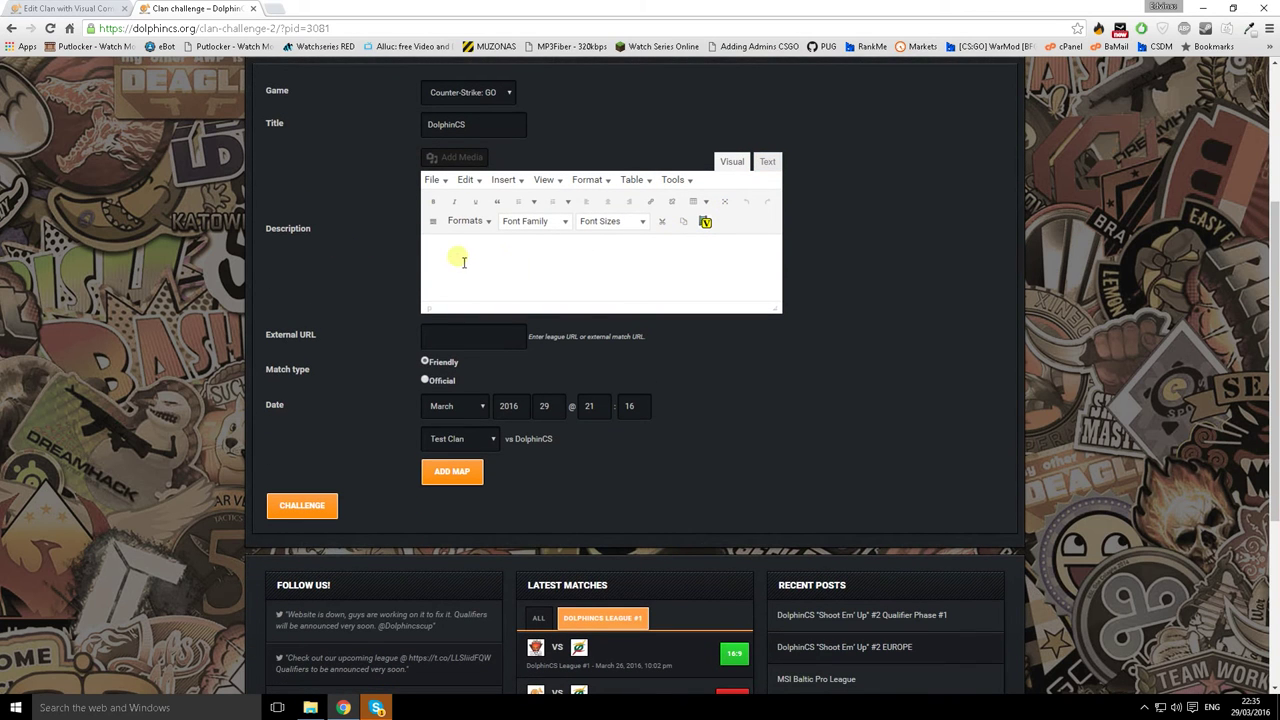
pyautogui.scroll(3, 455, 257)
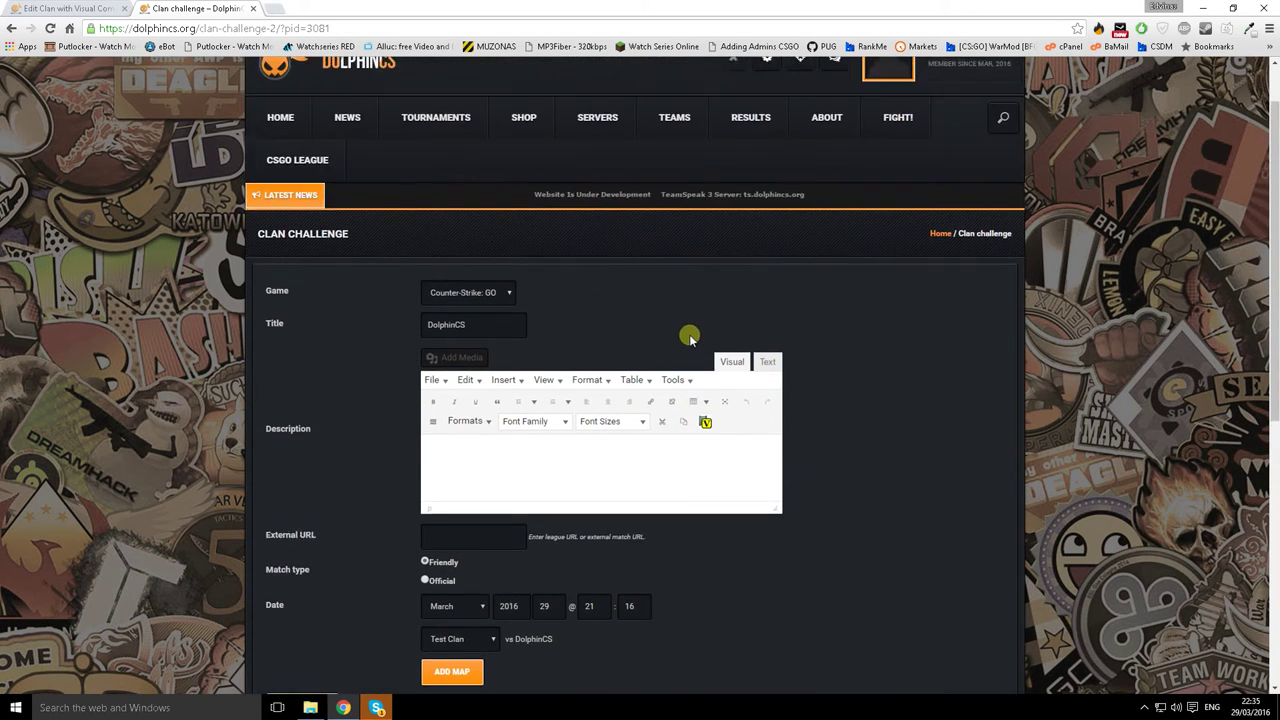
pyautogui.scroll(-1, 689, 334)
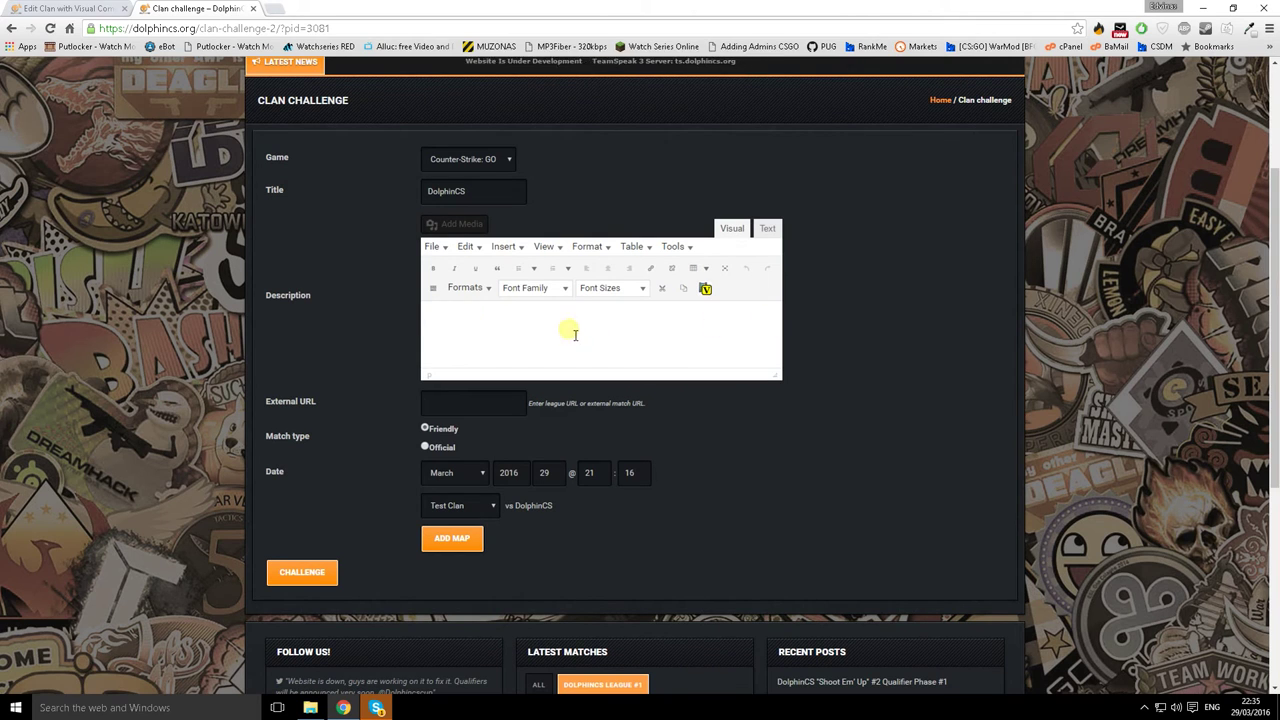
pyautogui.scroll(3, 829, 351)
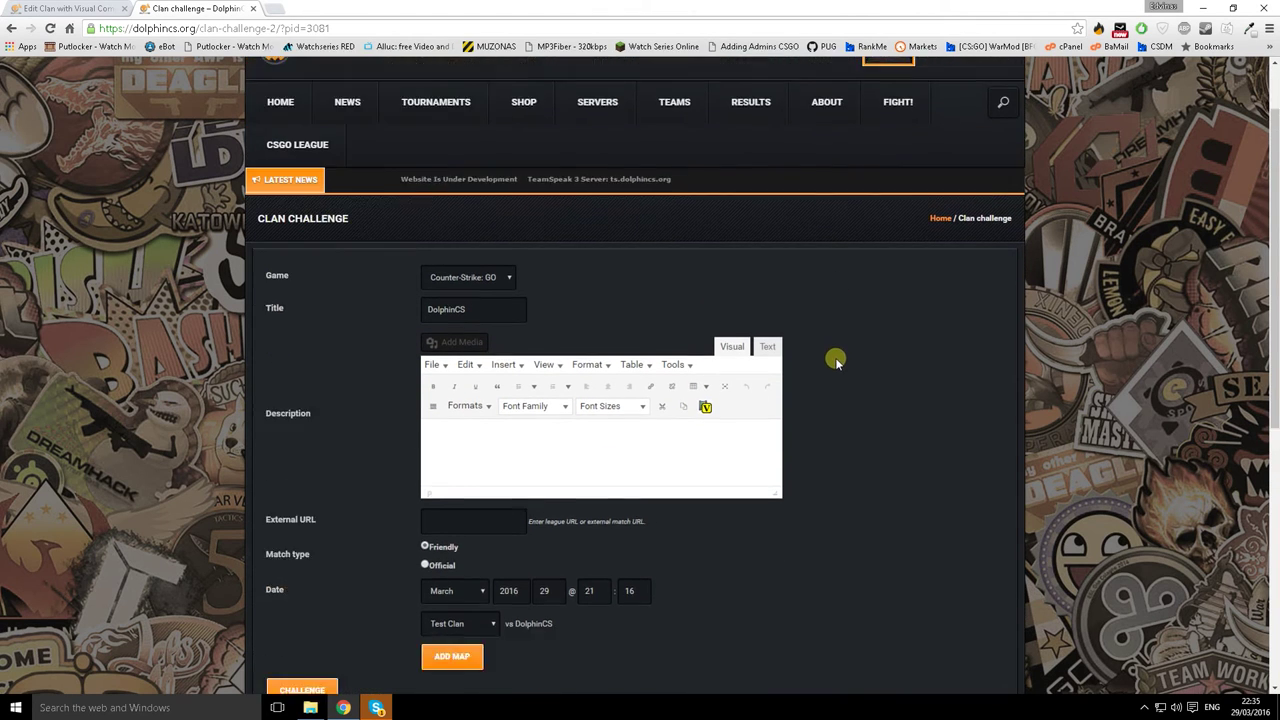
pyautogui.scroll(-1, 835, 357)
pyautogui.scroll(-1, 513, 409)
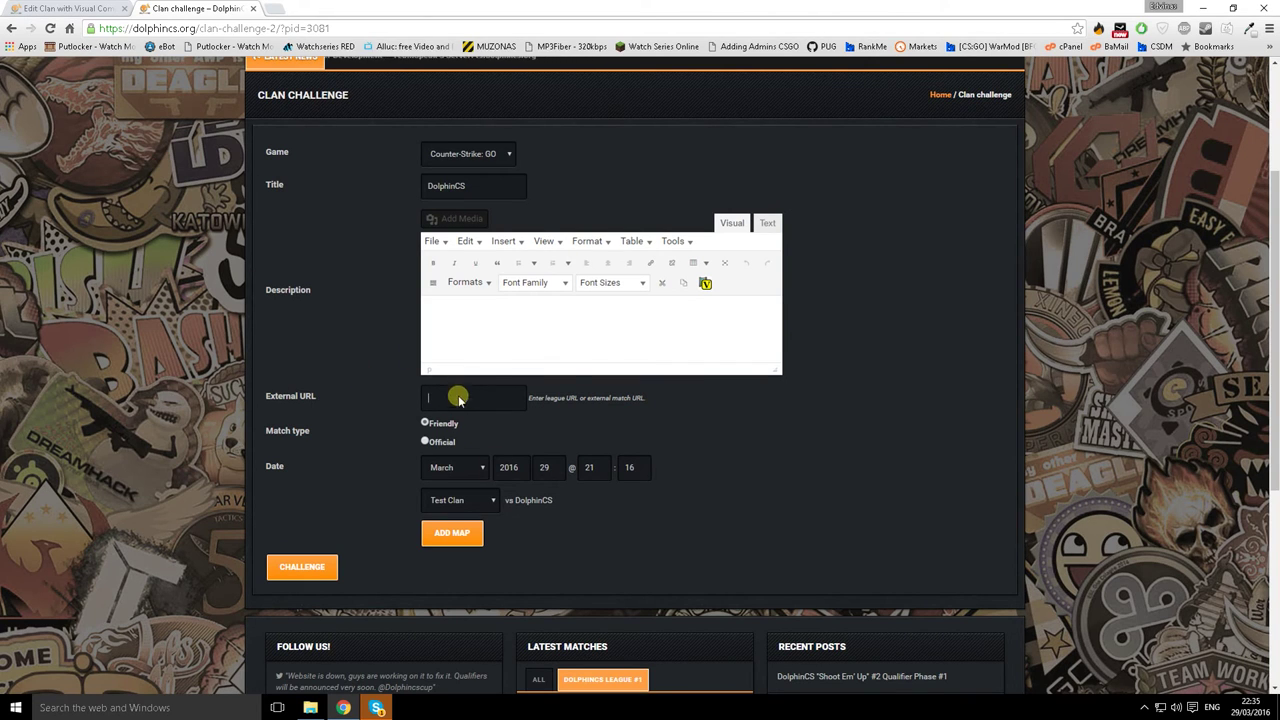
# Step: Keep March as the match month and set the match time to 23:00
pyautogui.scroll(-1, 450, 400)
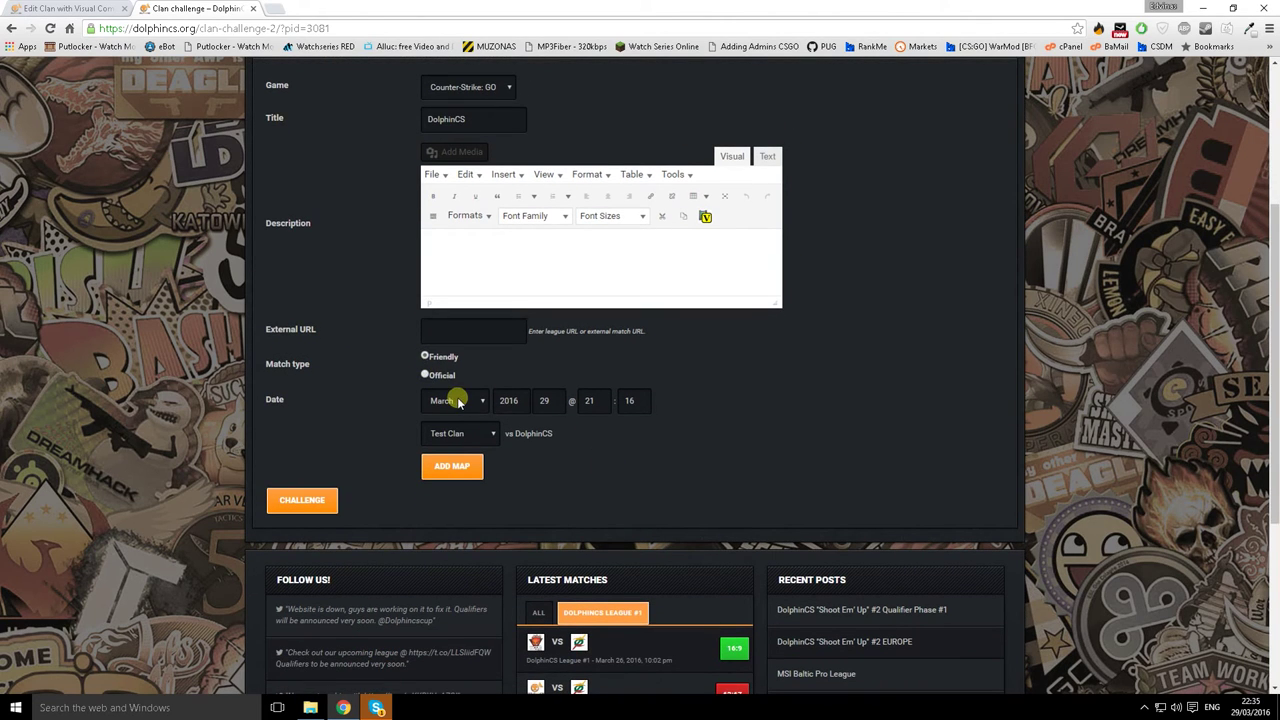
pyautogui.click(459, 402)
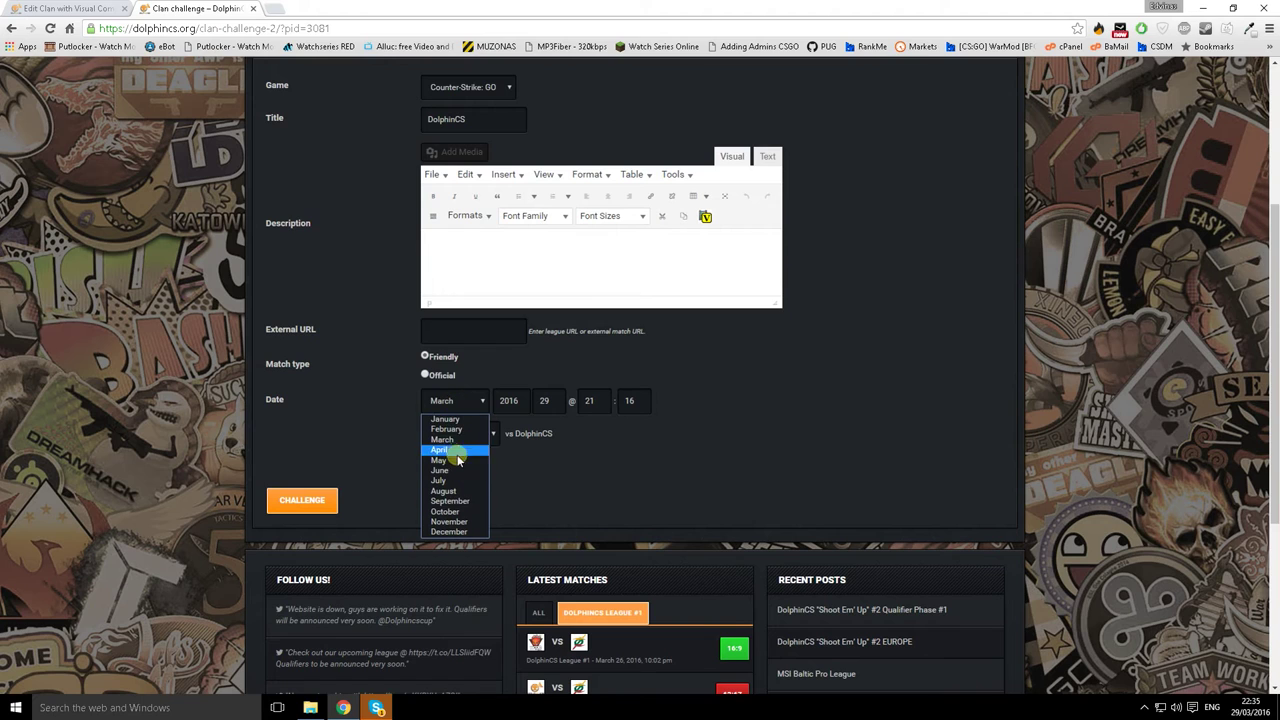
pyautogui.click(464, 440)
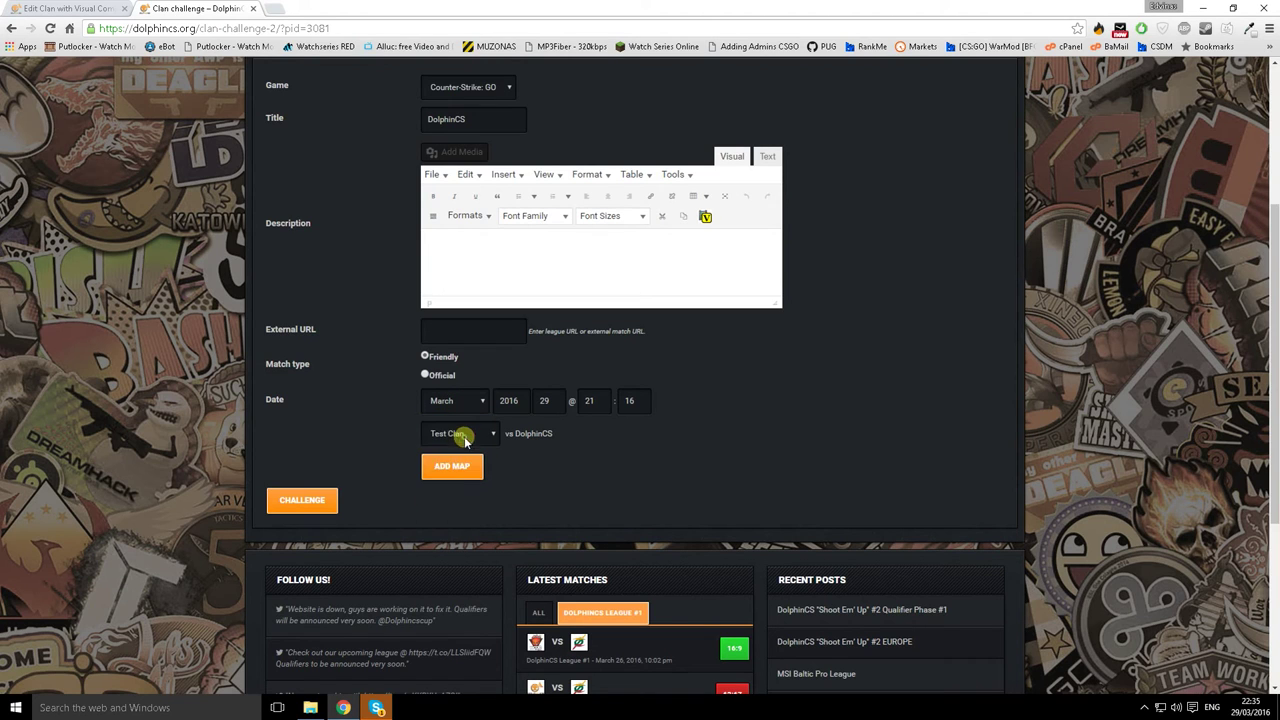
pyautogui.press('BackSpace')
pyautogui.write('23')
pyautogui.press('Tab')
pyautogui.write('00')
# Step: Select Best clan ever as the challenging clan
pyautogui.click(476, 434)
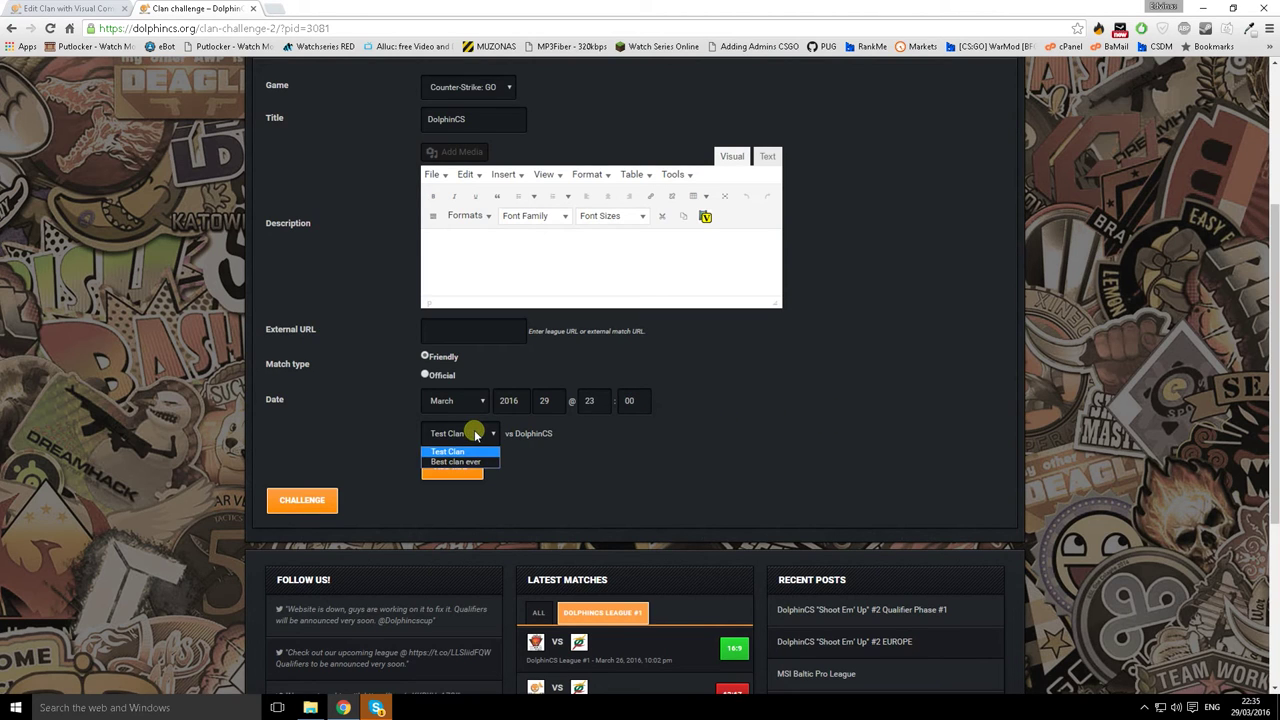
pyautogui.click(478, 434)
pyautogui.click(478, 434)
pyautogui.click(806, 398)
pyautogui.scroll(3, 806, 398)
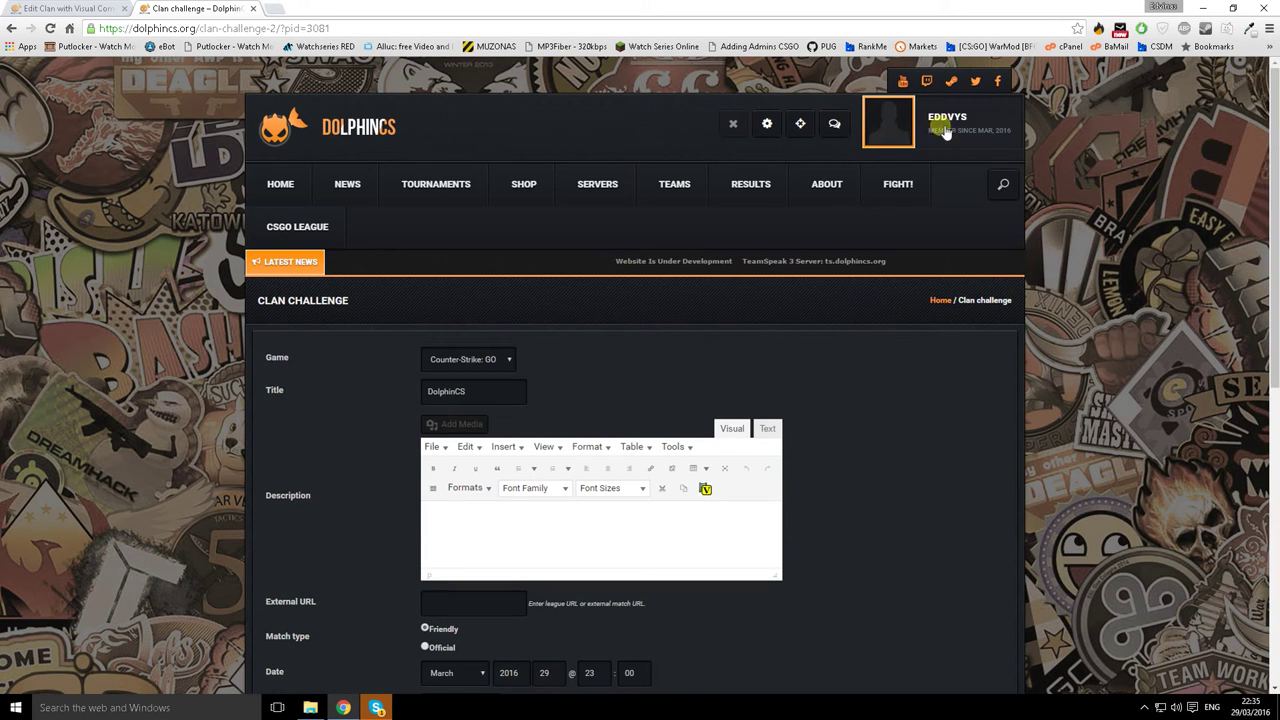
pyautogui.scroll(-3, 910, 298)
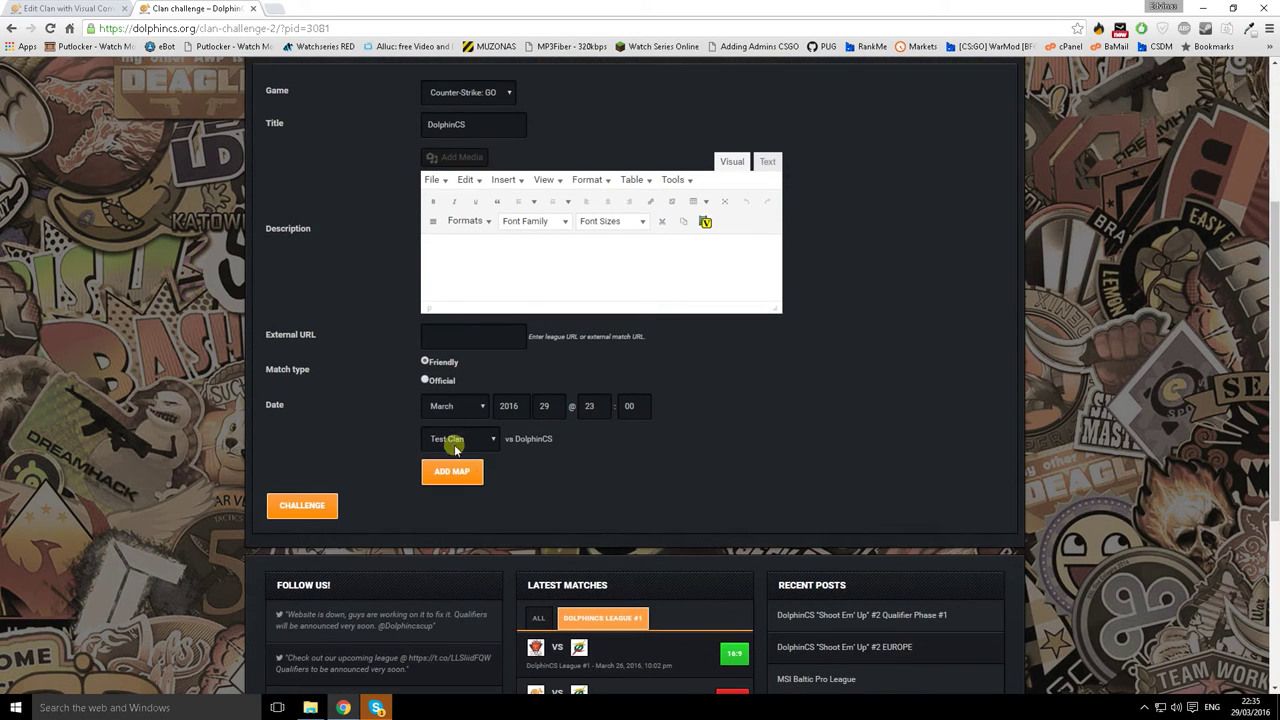
pyautogui.click(455, 438)
pyautogui.click(515, 458)
pyautogui.scroll(3, 590, 420)
pyautogui.scroll(-3, 700, 495)
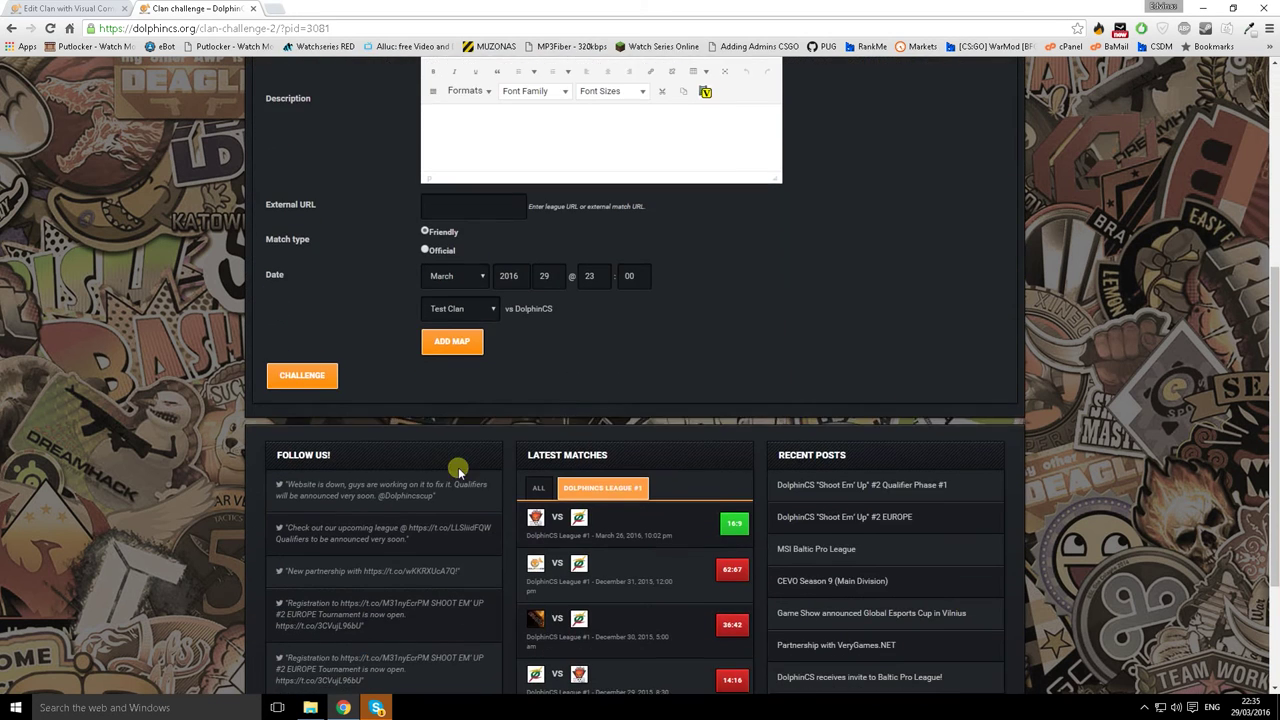
pyautogui.scroll(1, 514, 403)
pyautogui.click(473, 372)
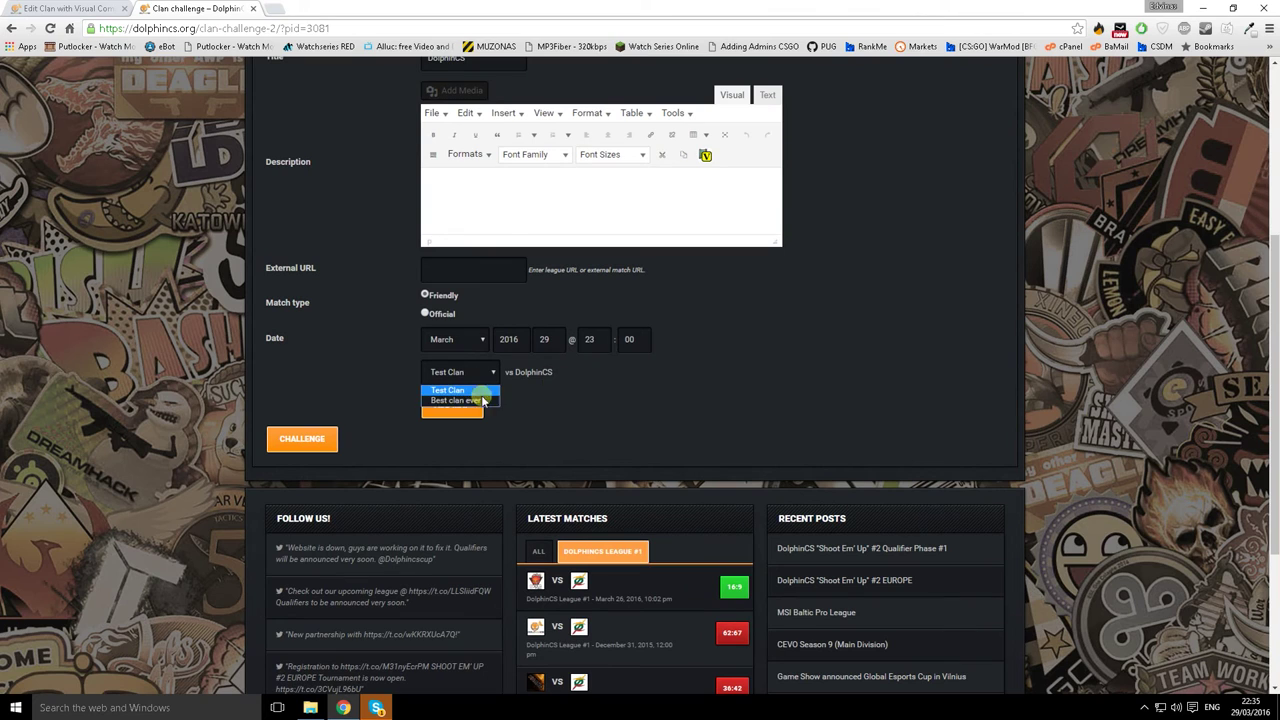
pyautogui.click(747, 378)
pyautogui.click(473, 372)
pyautogui.click(478, 401)
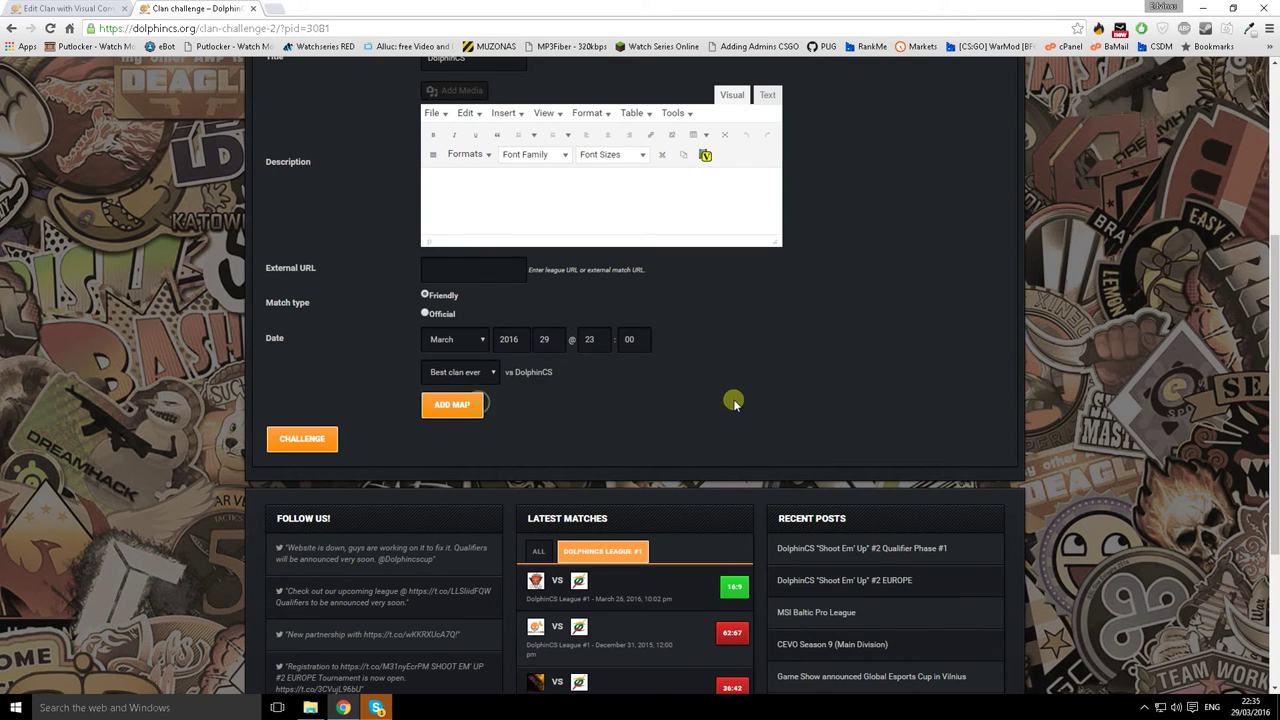
# Step: Add the de_cache map and send the challenge to DolphinCS
pyautogui.click(450, 405)
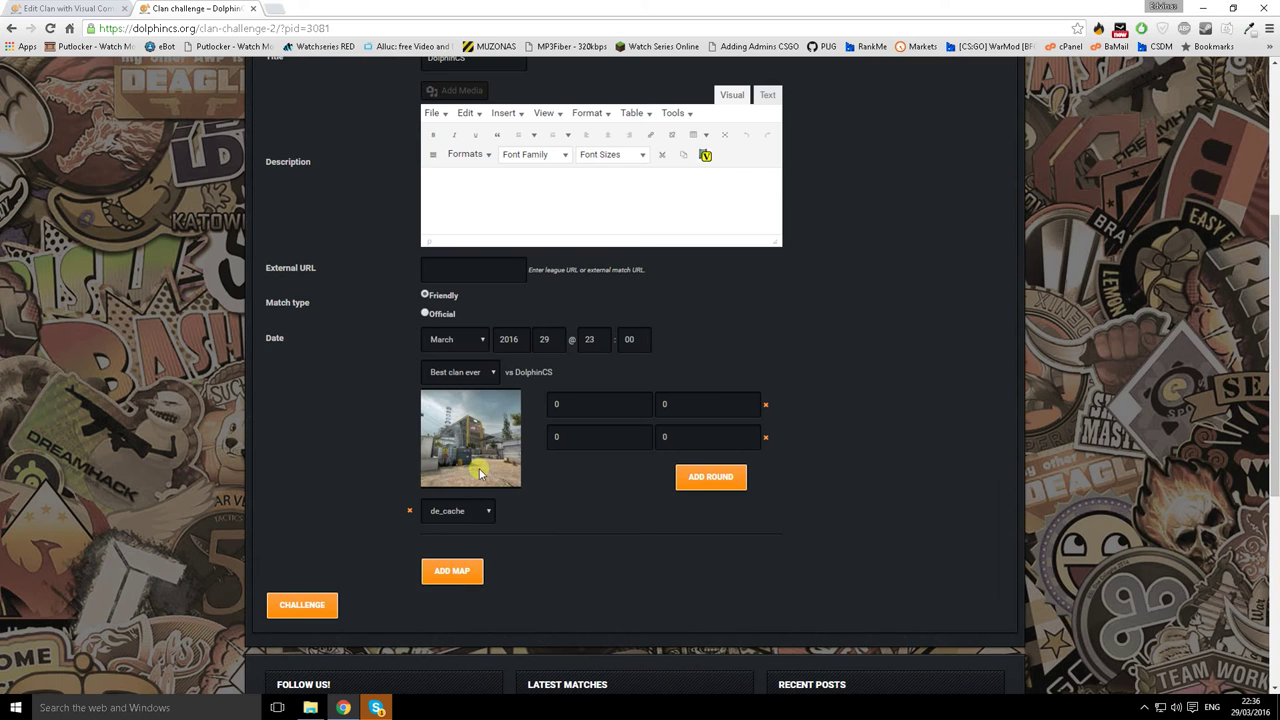
pyautogui.scroll(-1, 540, 456)
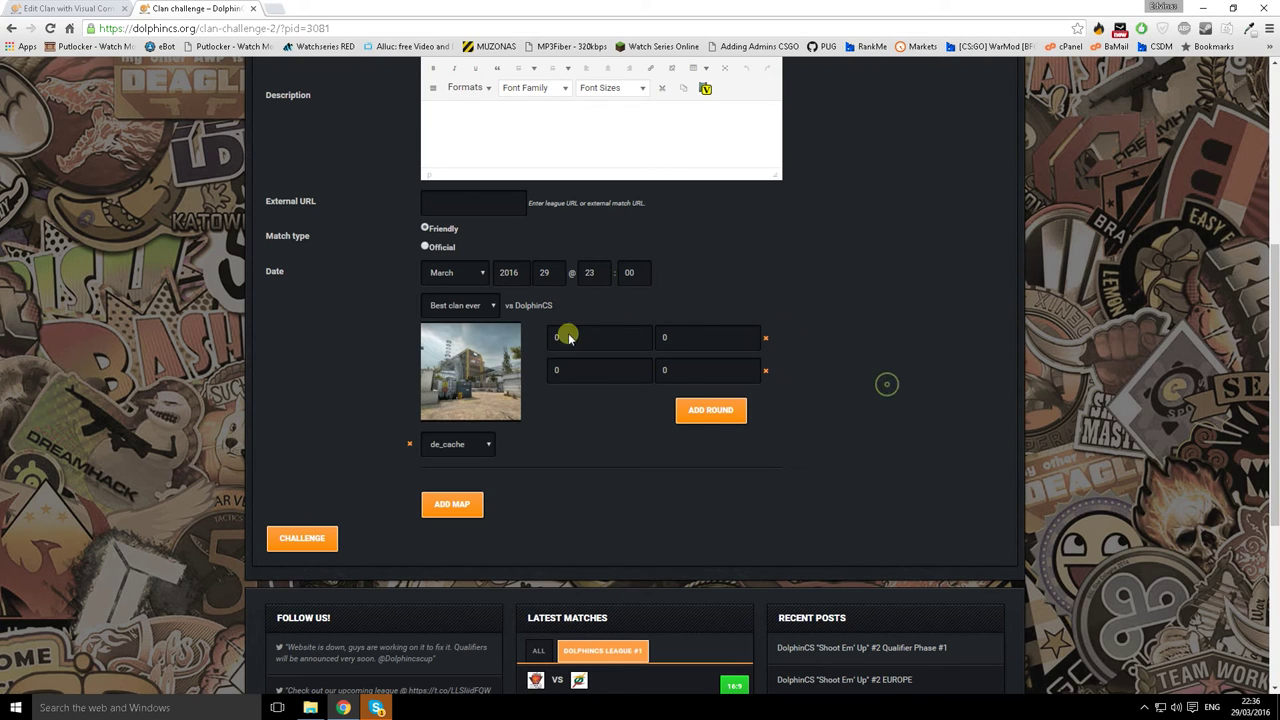
pyautogui.click(377, 707)
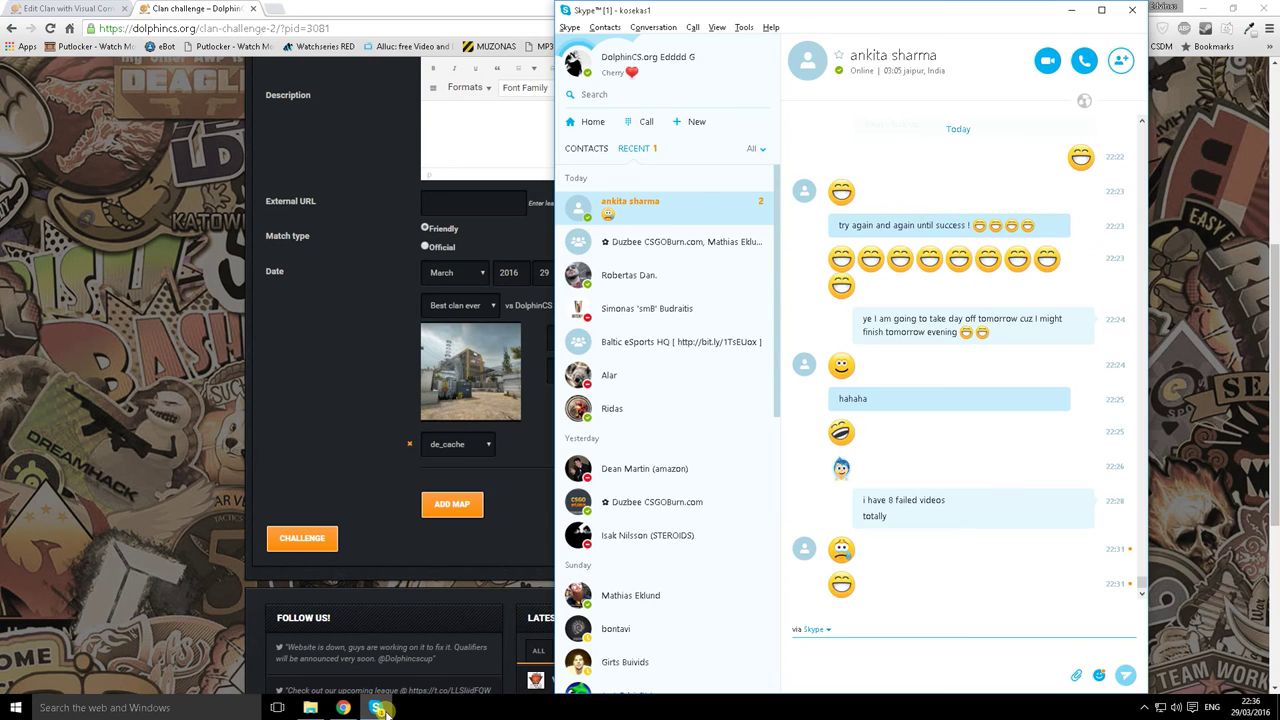
pyautogui.hotkey('alt', 'Tab')
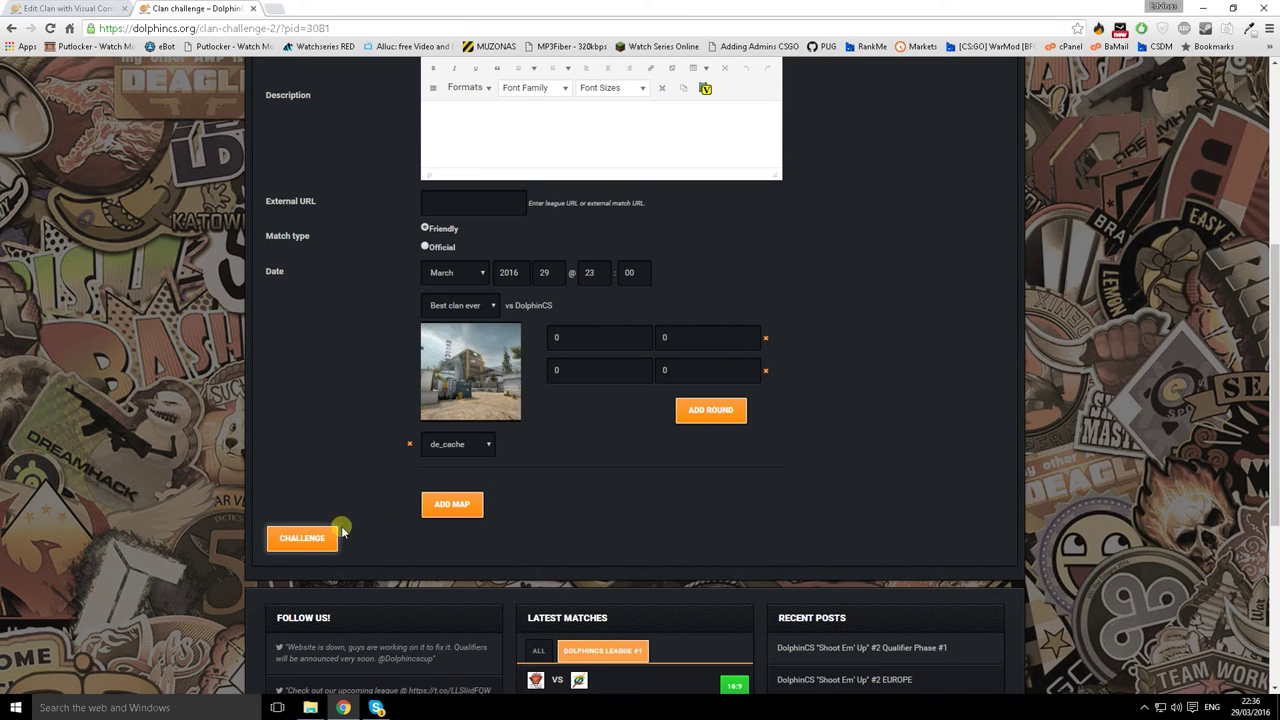
pyautogui.click(324, 548)
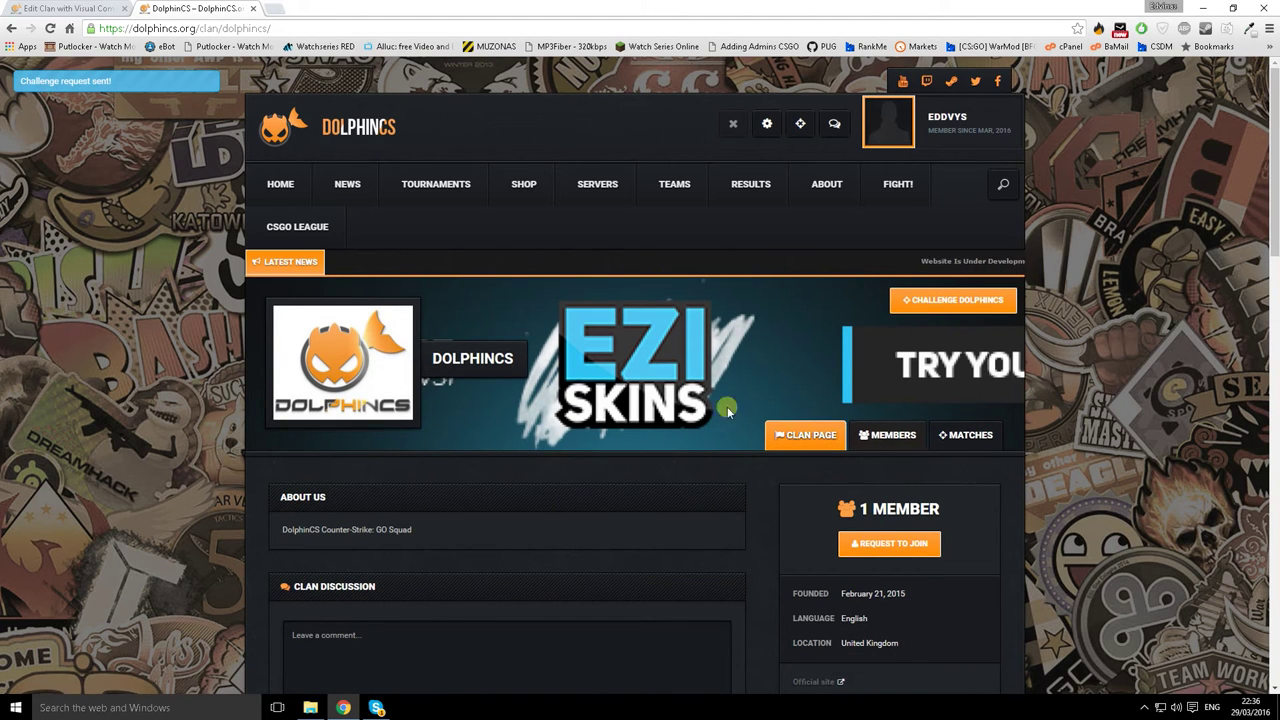
# Step: Scroll up and down through the DolphinCS clan page's details and match history
pyautogui.scroll(-4, 537, 390)
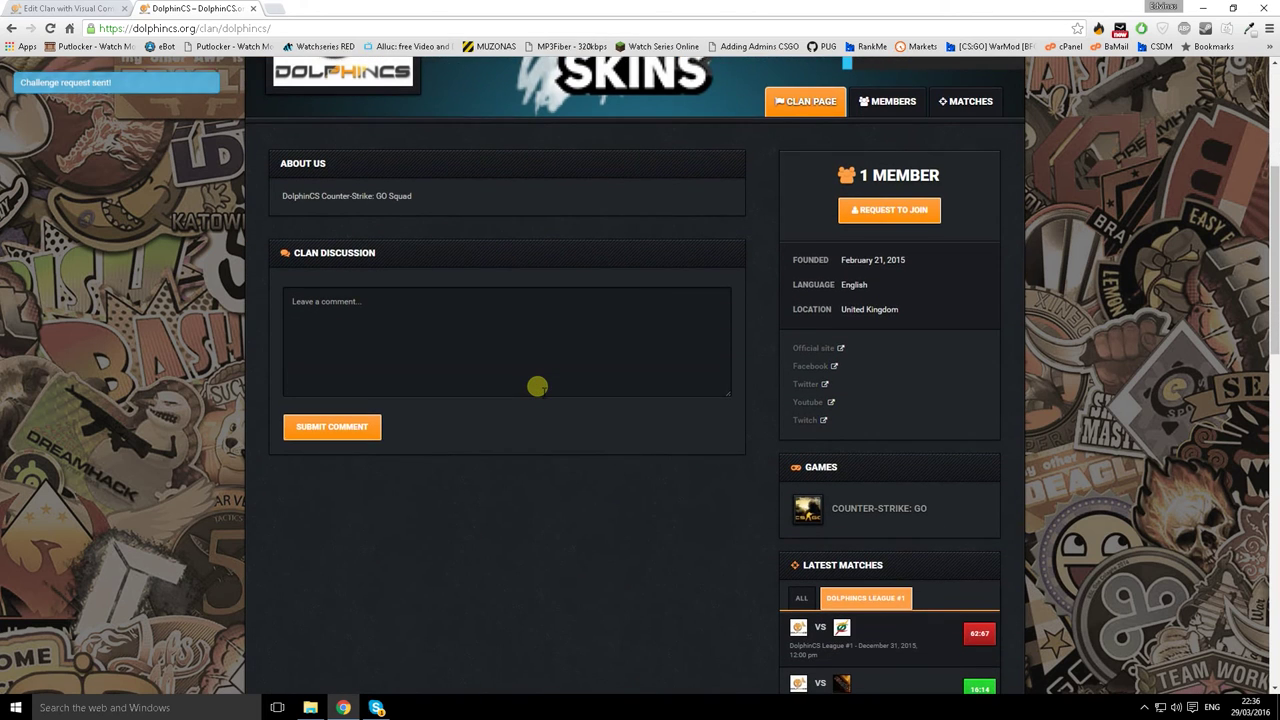
pyautogui.scroll(4, 537, 390)
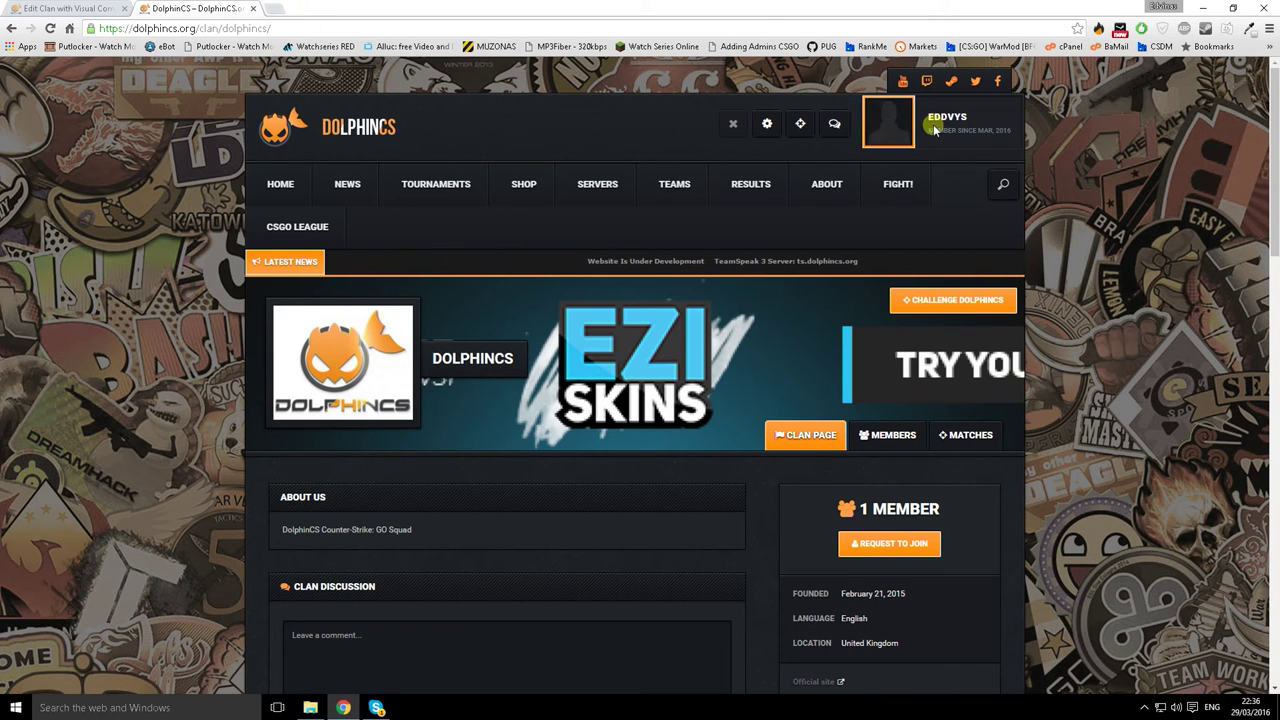
pyautogui.scroll(-3, 737, 334)
pyautogui.scroll(3, 937, 355)
pyautogui.scroll(-3, 937, 355)
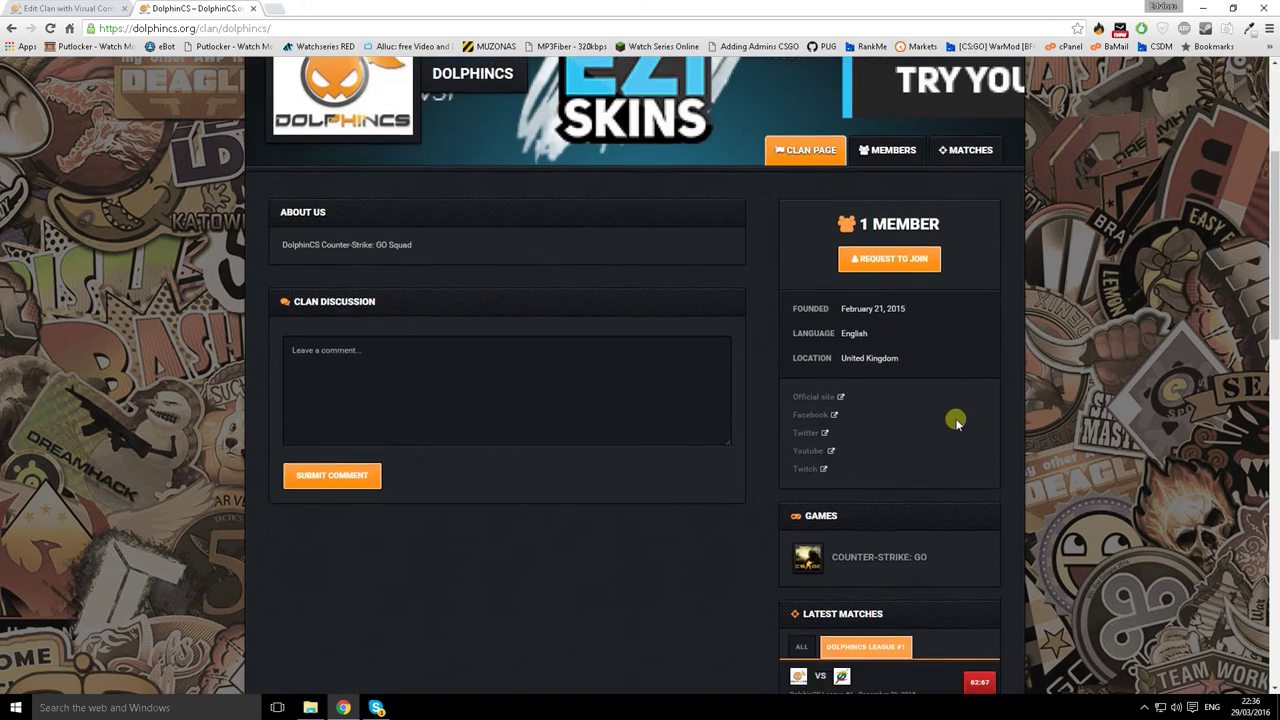
pyautogui.scroll(3, 957, 420)
pyautogui.scroll(-7, 950, 400)
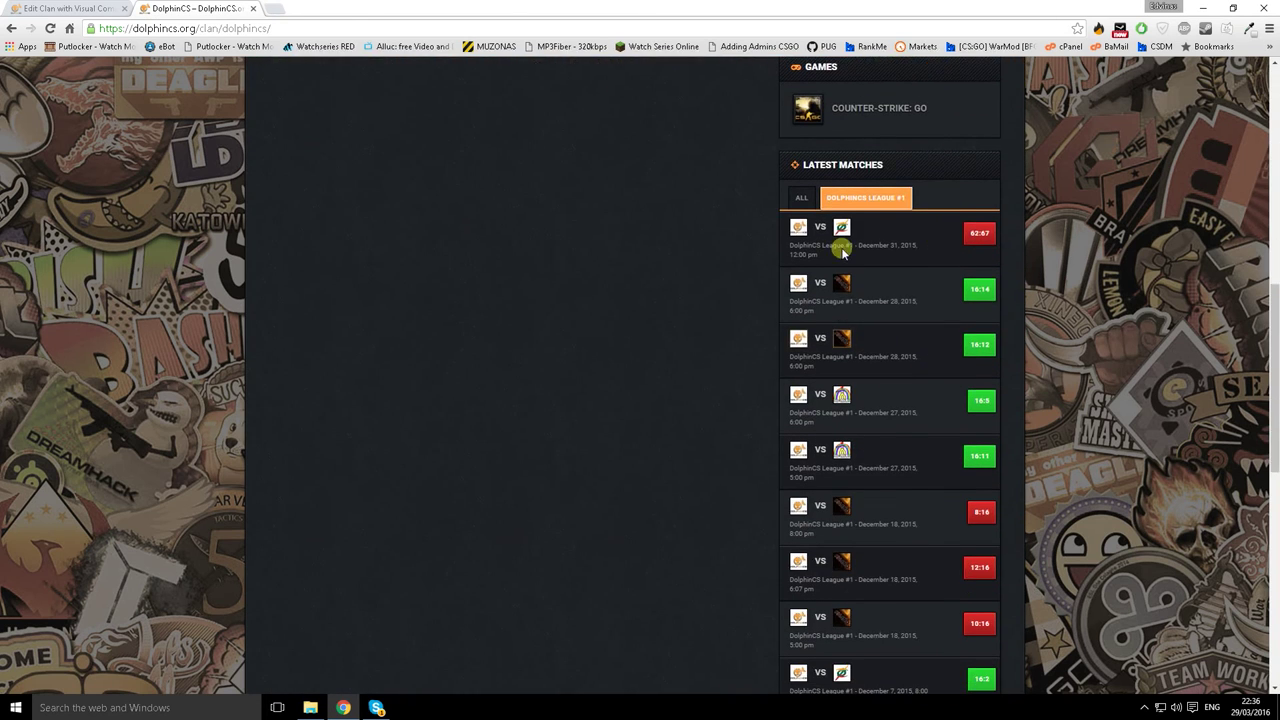
pyautogui.scroll(6, 735, 312)
pyautogui.scroll(-8, 735, 312)
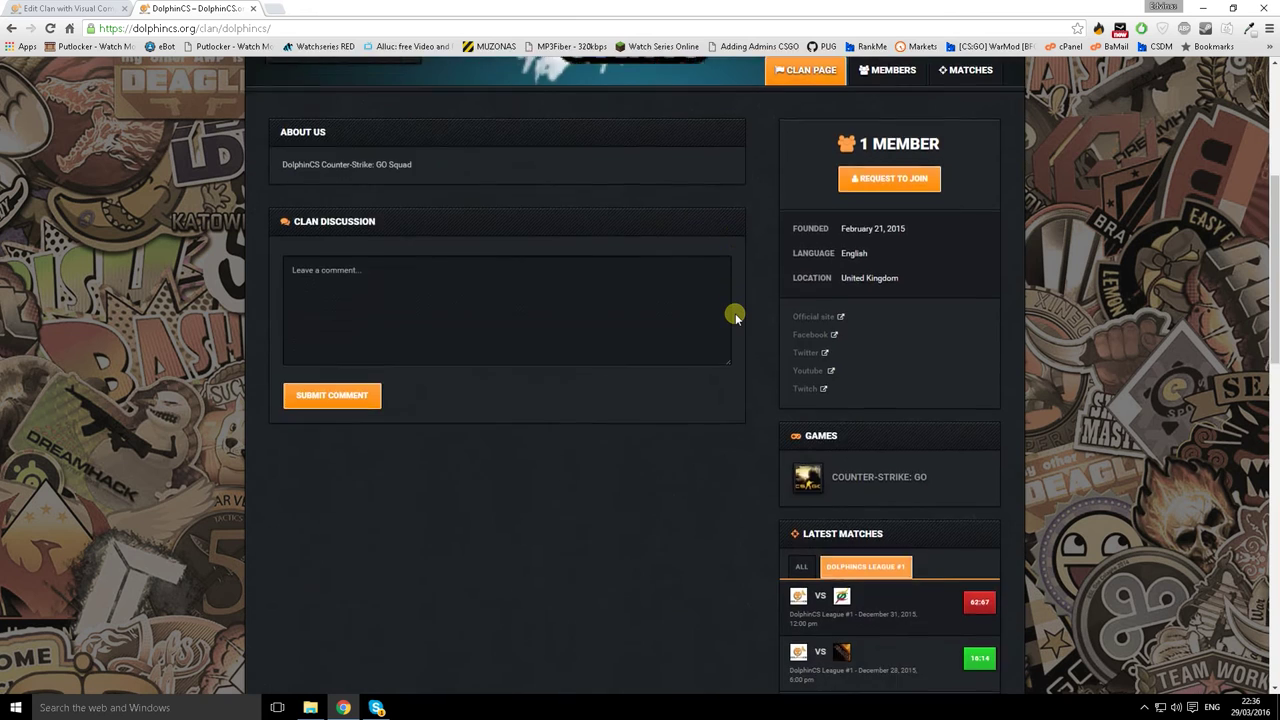
pyautogui.scroll(-1, 845, 500)
pyautogui.scroll(-2, 845, 500)
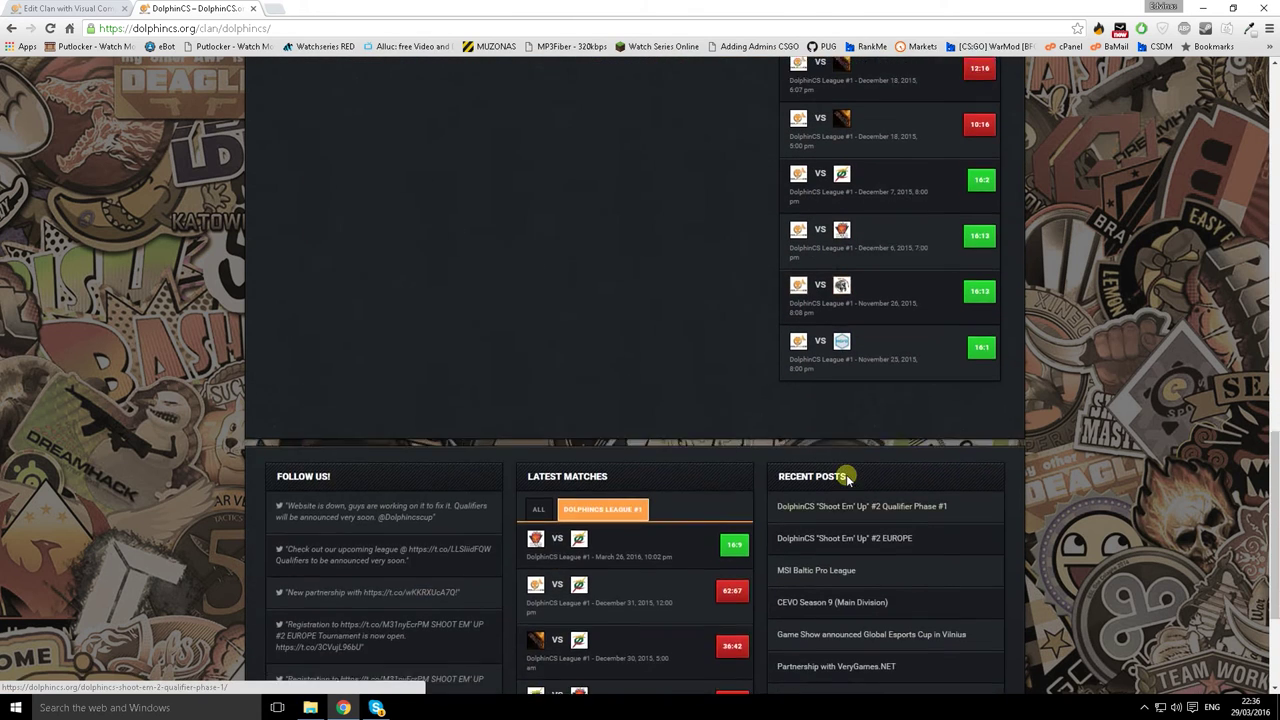
pyautogui.scroll(6, 957, 437)
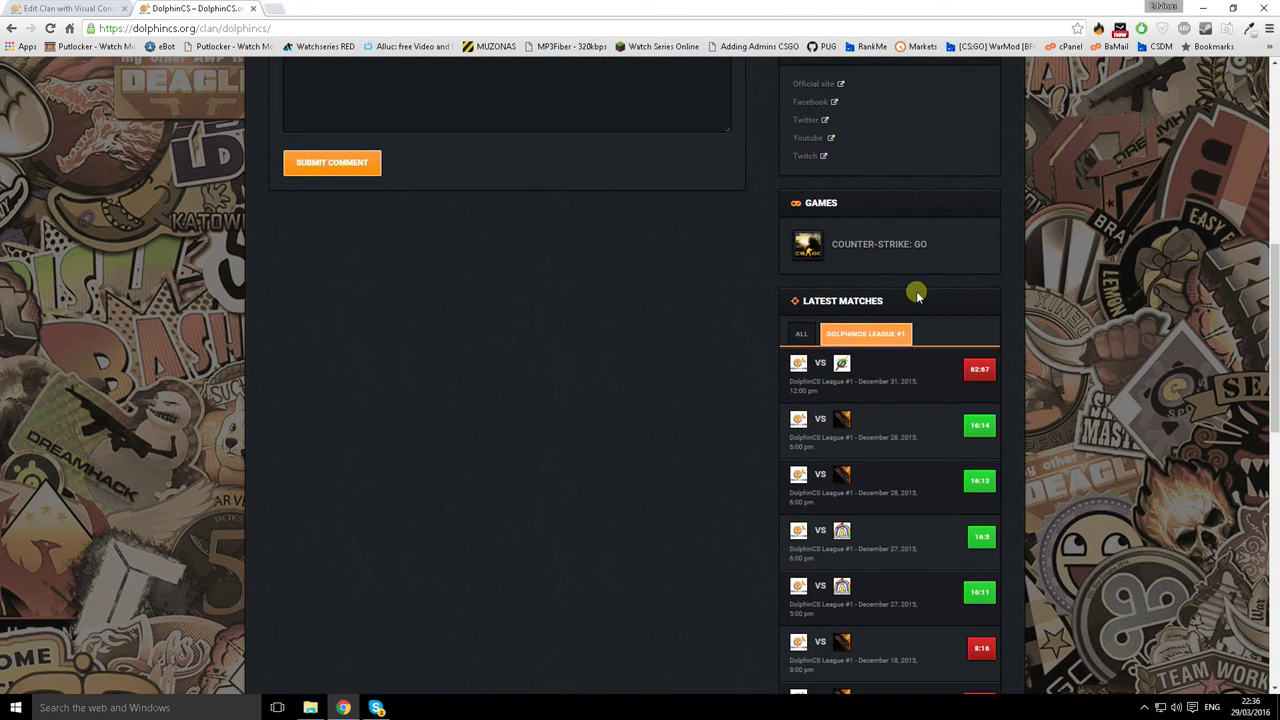
pyautogui.scroll(2, 914, 291)
pyautogui.scroll(-3, 771, 420)
pyautogui.scroll(-1, 857, 470)
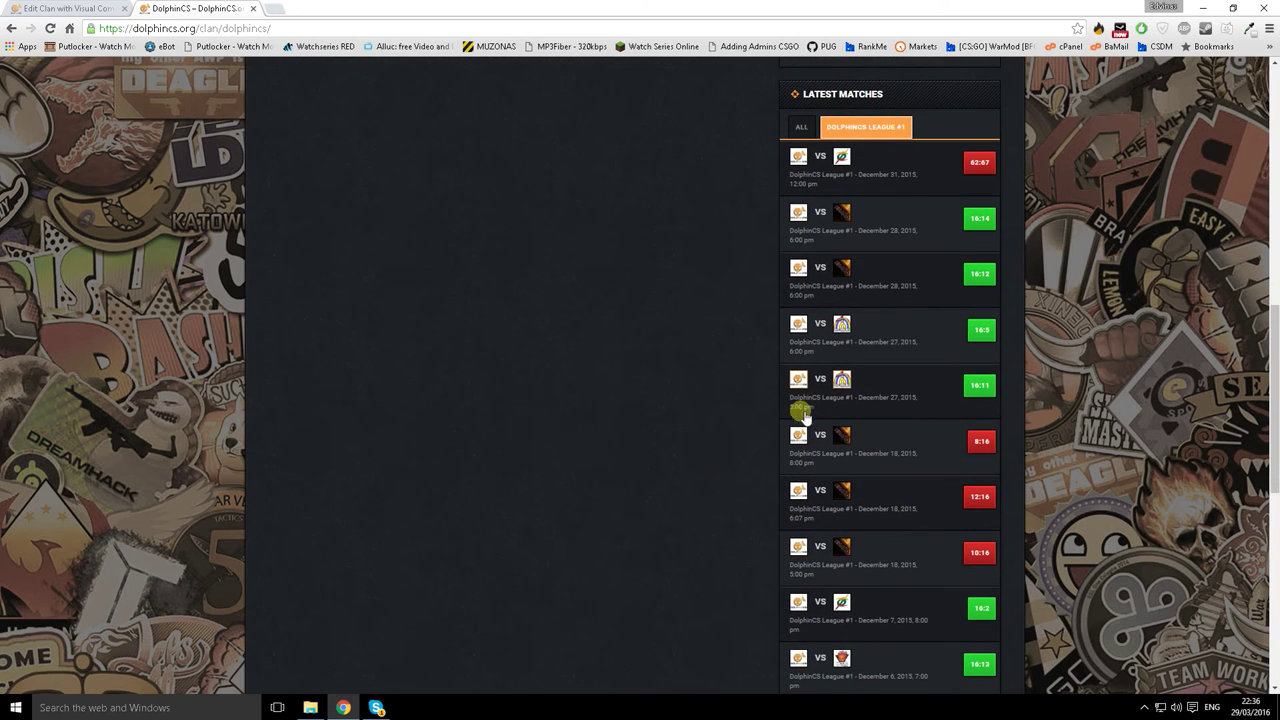
pyautogui.scroll(-3, 820, 477)
pyautogui.scroll(15, 808, 258)
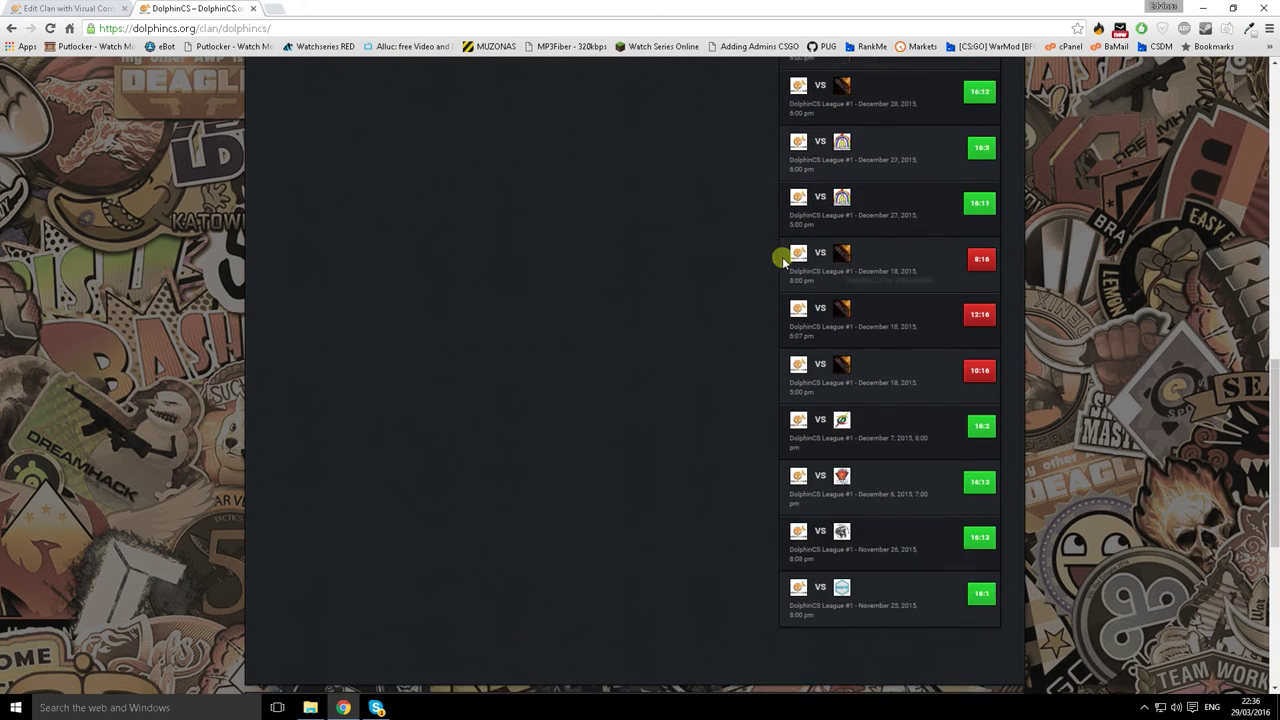
pyautogui.scroll(2, 790, 440)
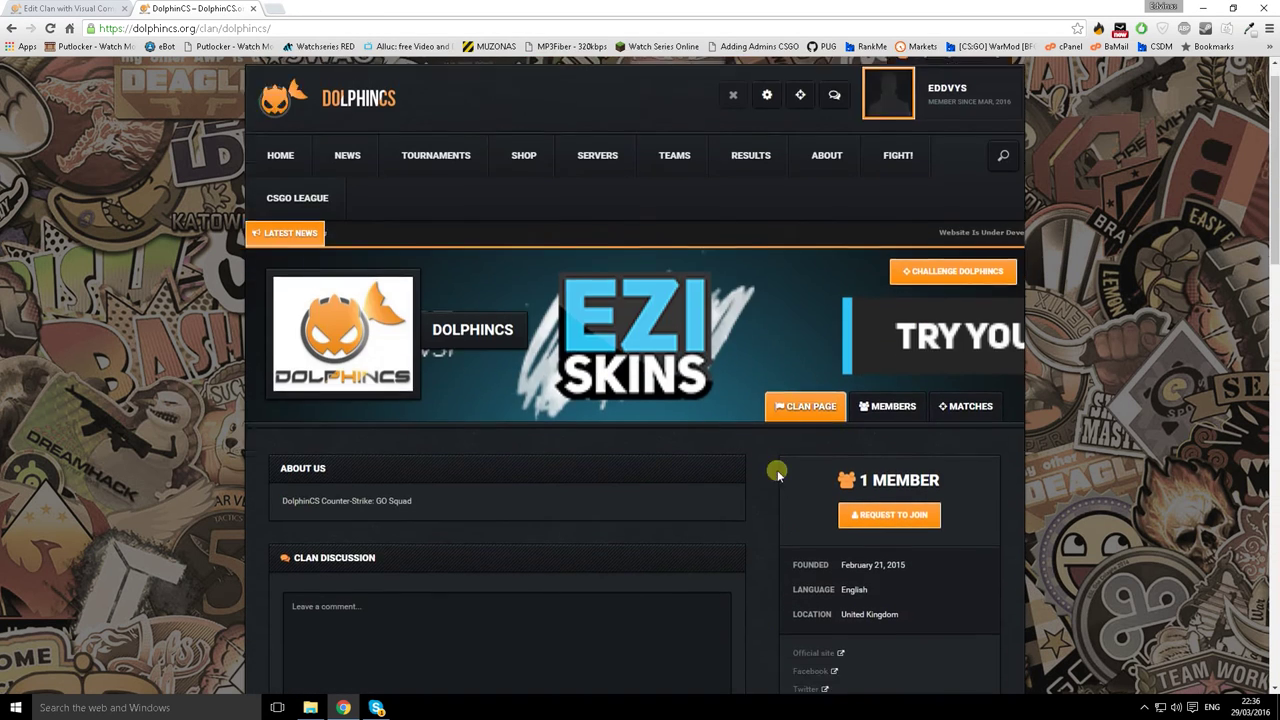
pyautogui.scroll(-3, 857, 480)
pyautogui.scroll(1, 560, 380)
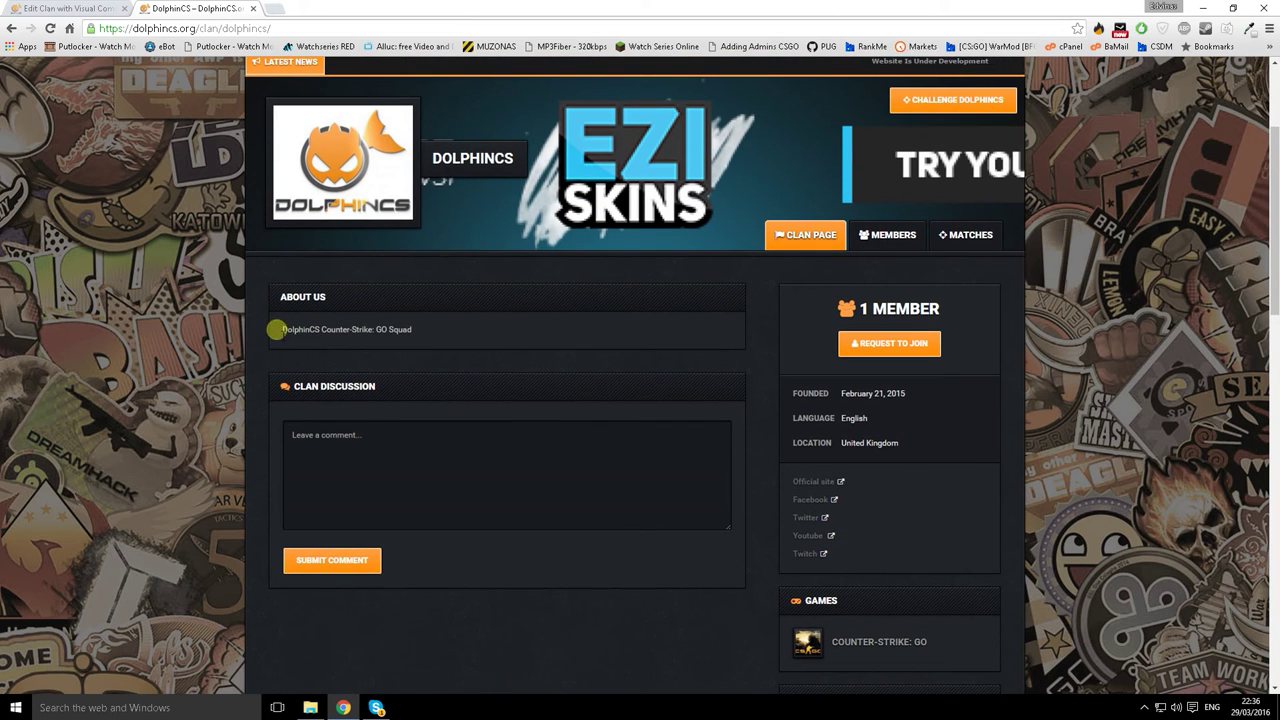
# Step: Highlight and clear the About Us text, then sign out of the member account
pyautogui.moveTo(275, 329); pyautogui.dragTo(463, 329)
pyautogui.click(285, 333)
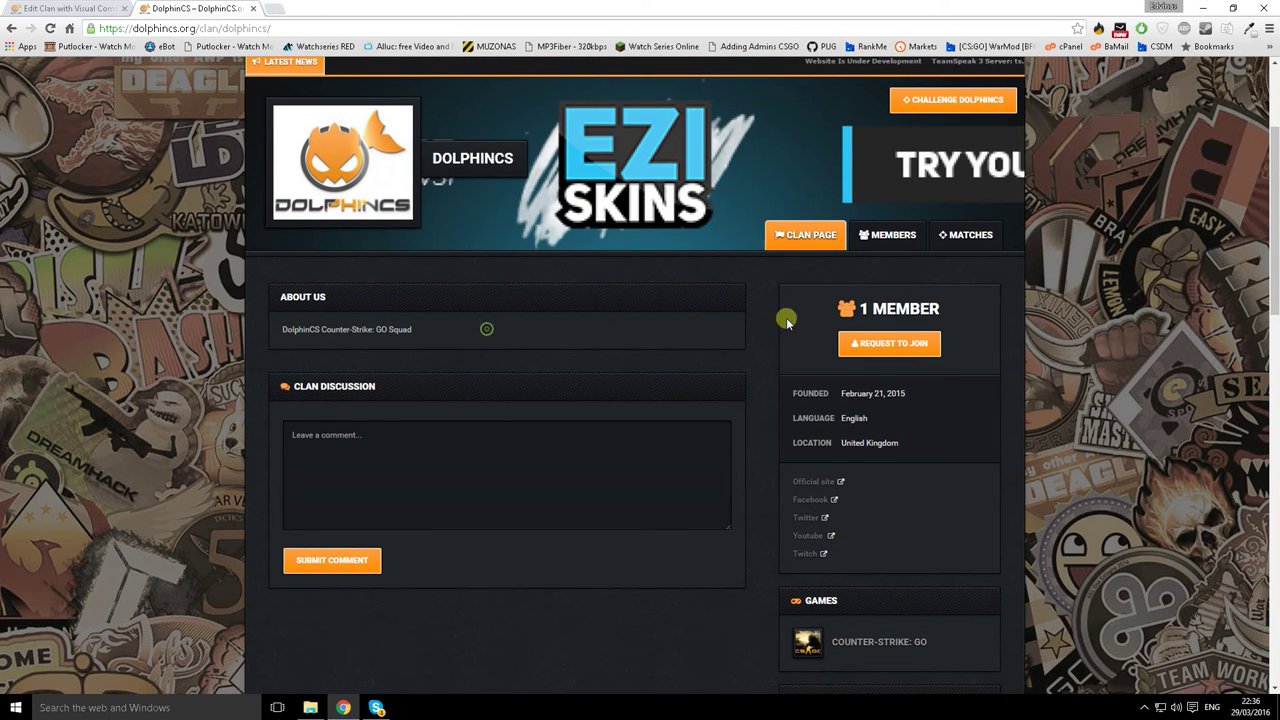
pyautogui.scroll(2, 787, 320)
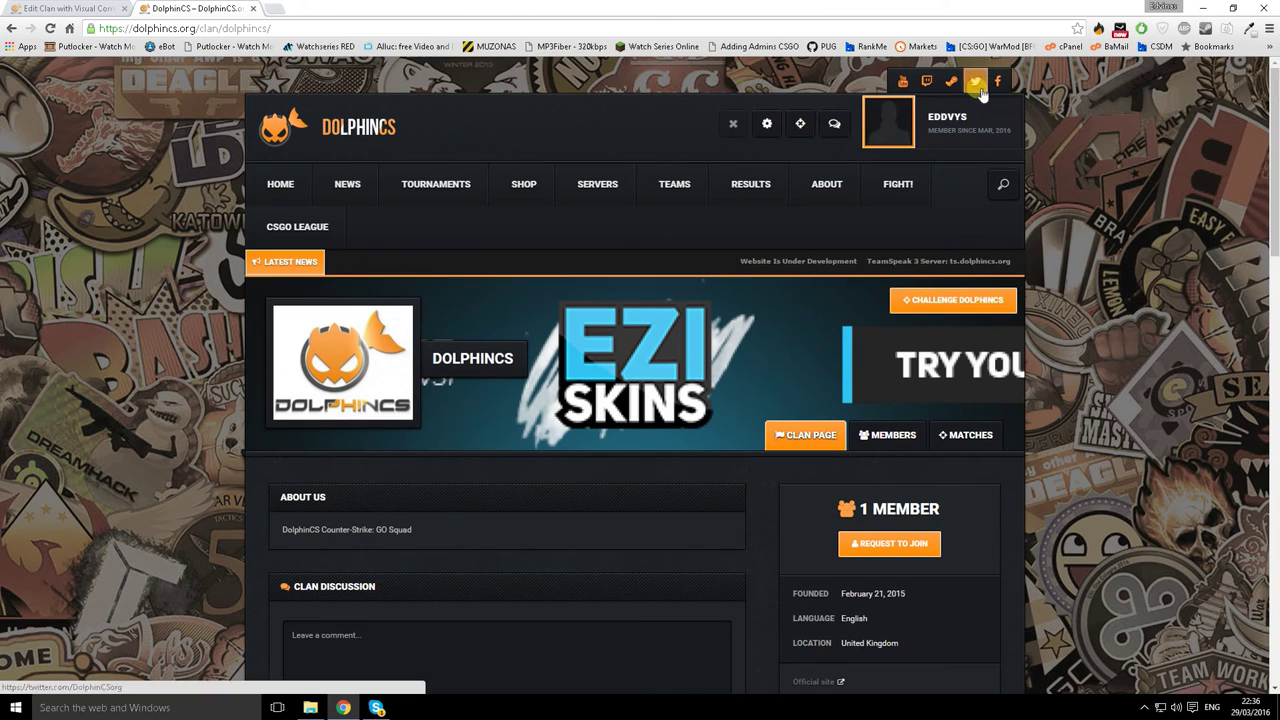
pyautogui.click(764, 174)
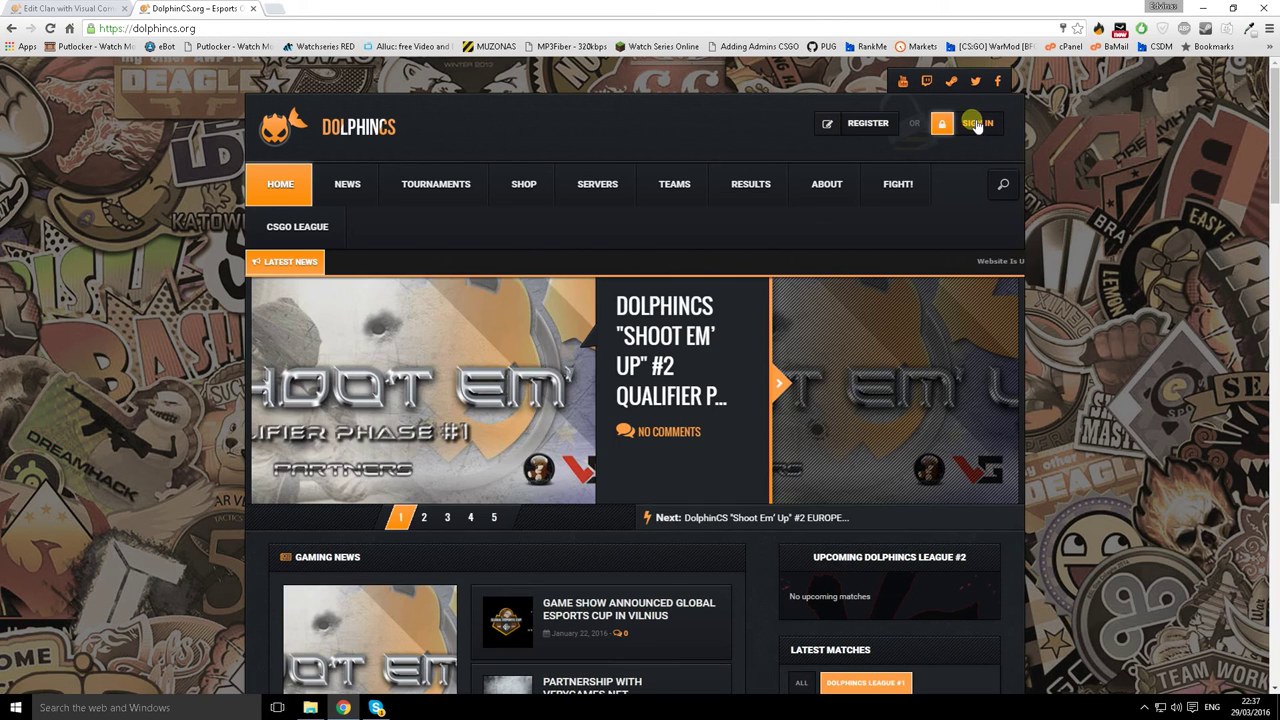
# Step: Sign in with the saved administrator credentials and follow the profile's DOLPHINCS clan link
pyautogui.click(975, 123)
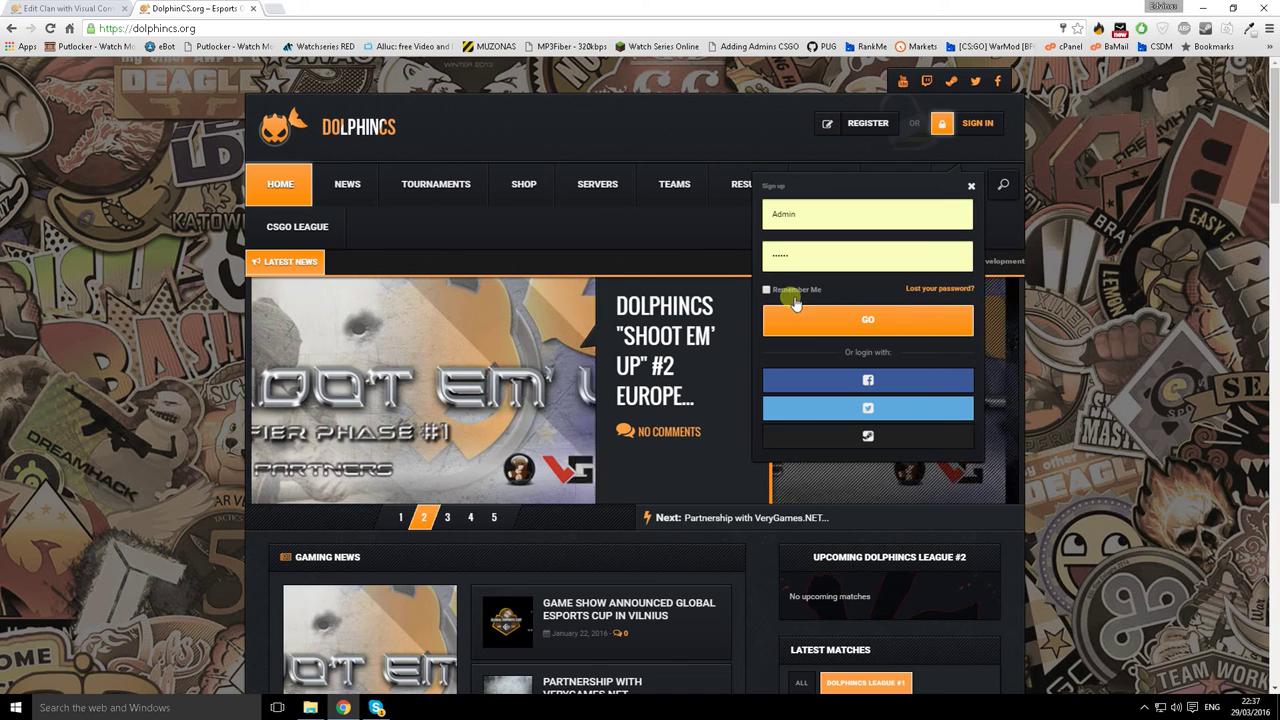
pyautogui.click(868, 320)
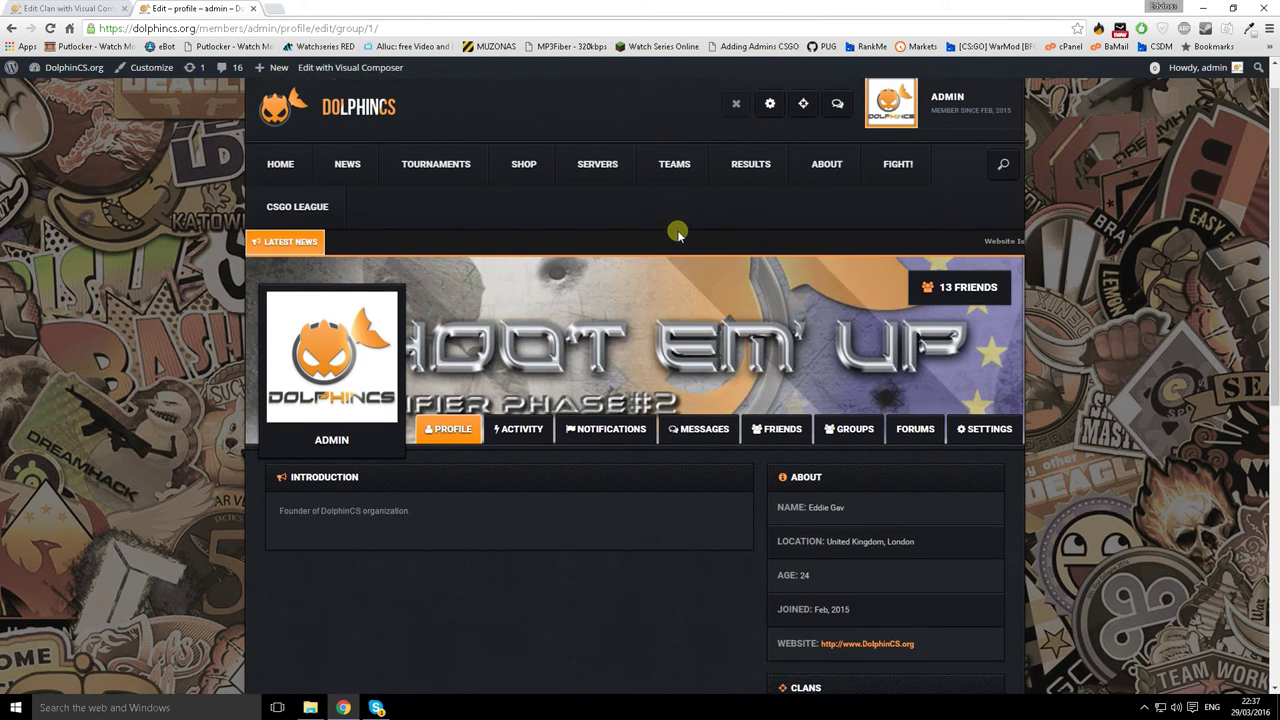
pyautogui.scroll(-2, 677, 233)
pyautogui.scroll(-1, 677, 233)
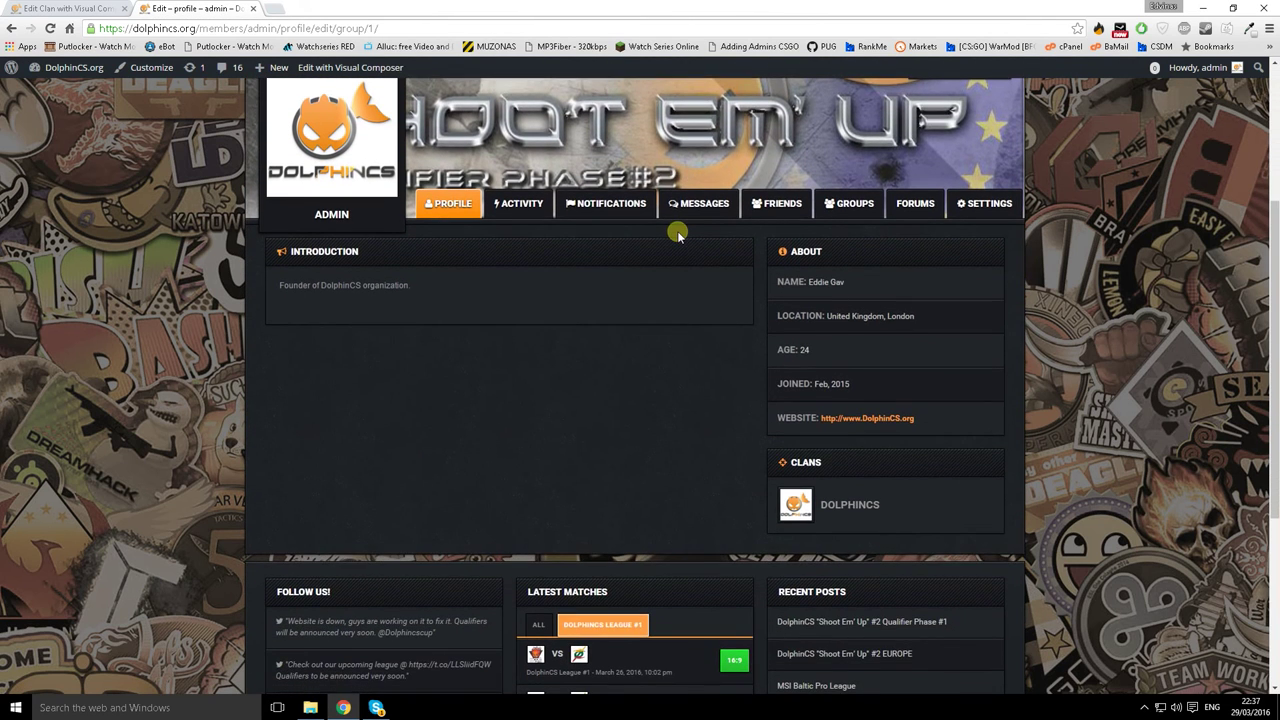
pyautogui.scroll(-3, 677, 231)
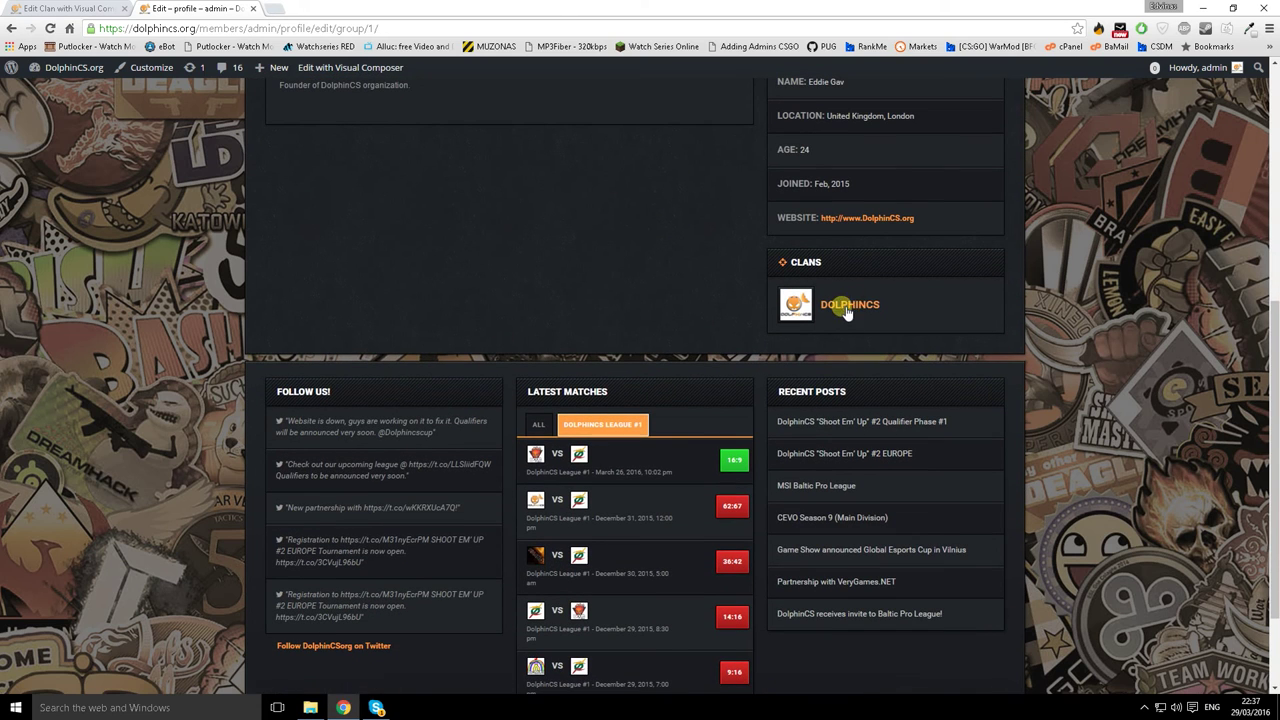
pyautogui.click(847, 310)
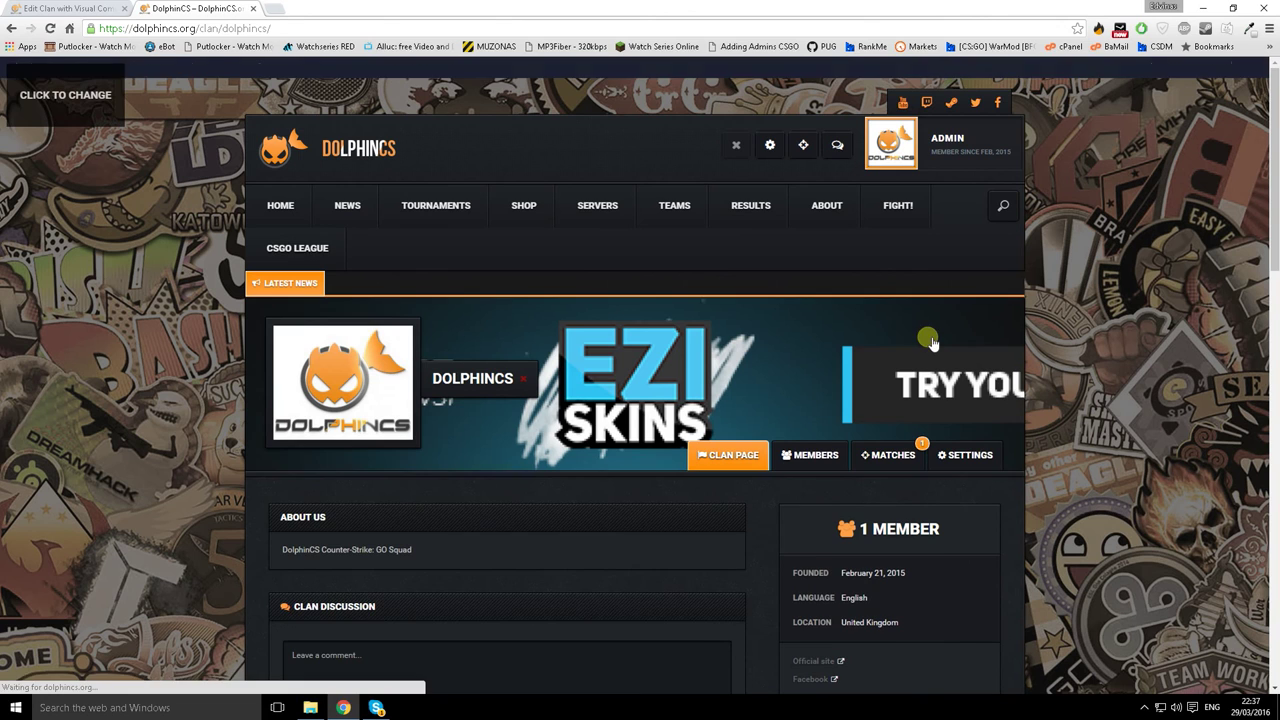
# Step: In the clan's MATCHES tab, accept the pending challenge from Best Clan Ever
pyautogui.scroll(-1, 770, 320)
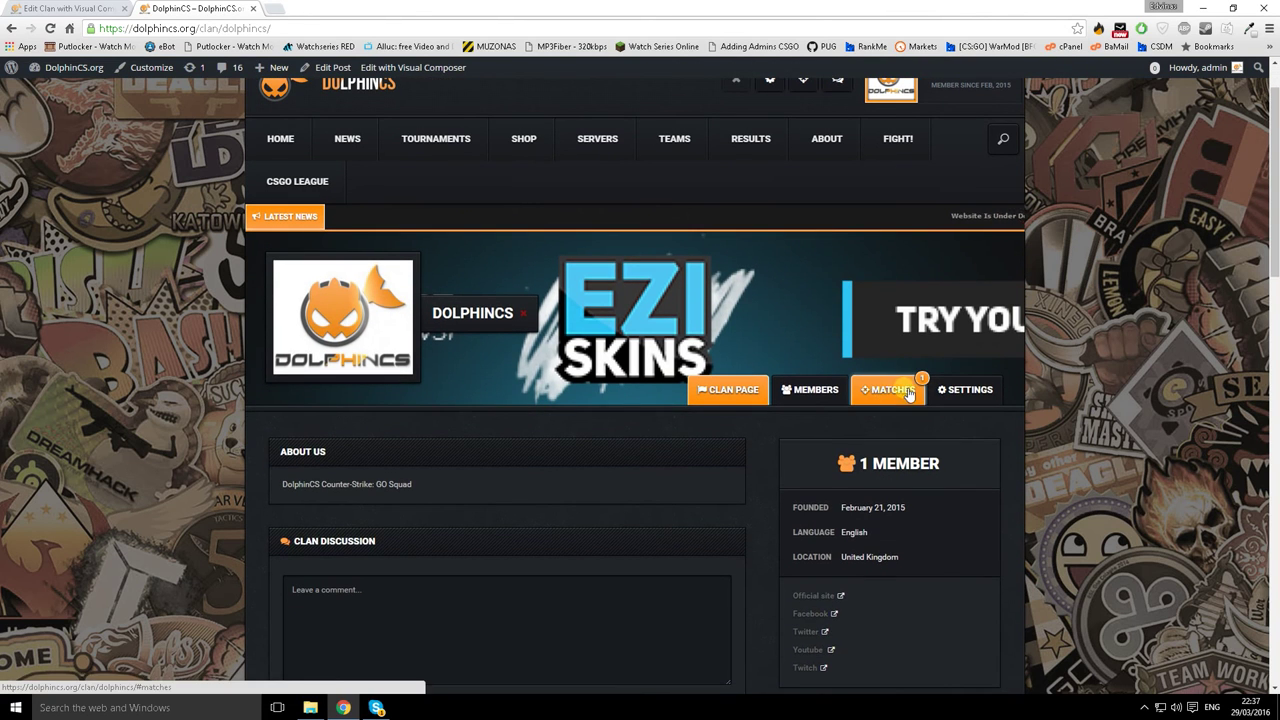
pyautogui.click(899, 390)
pyautogui.scroll(-3, 815, 385)
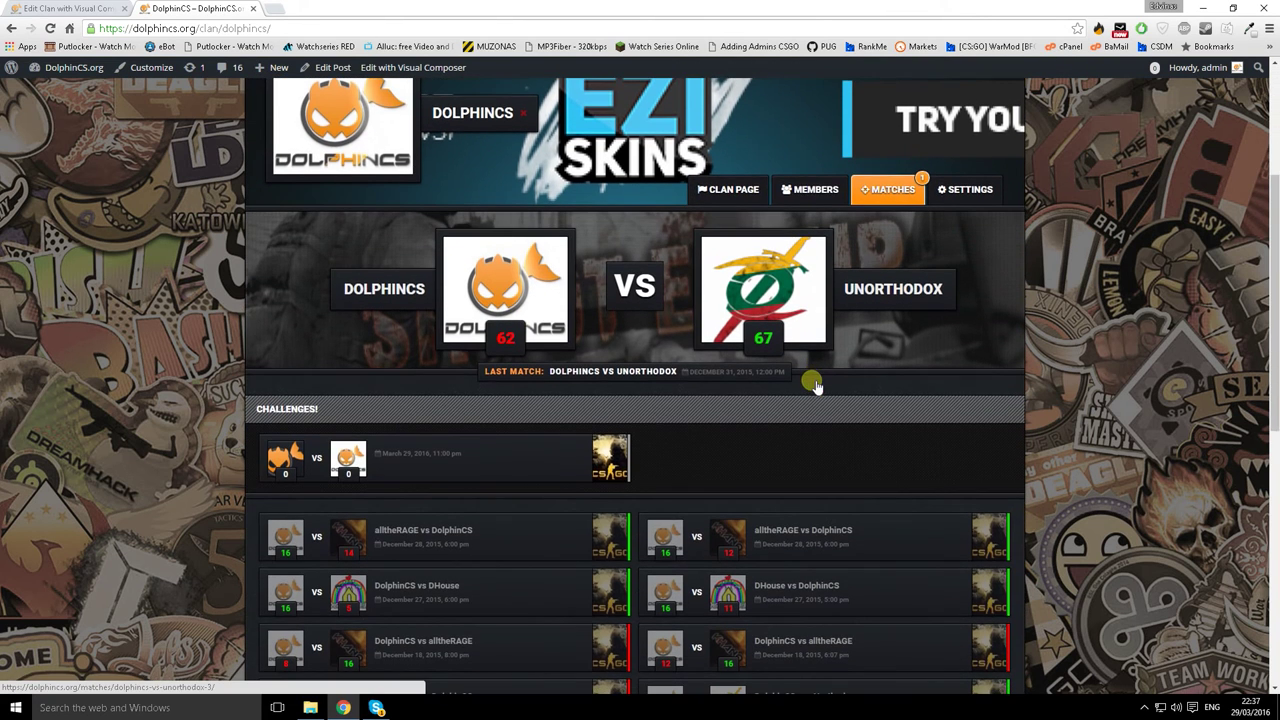
pyautogui.scroll(-1, 815, 383)
pyautogui.moveTo(418, 392)
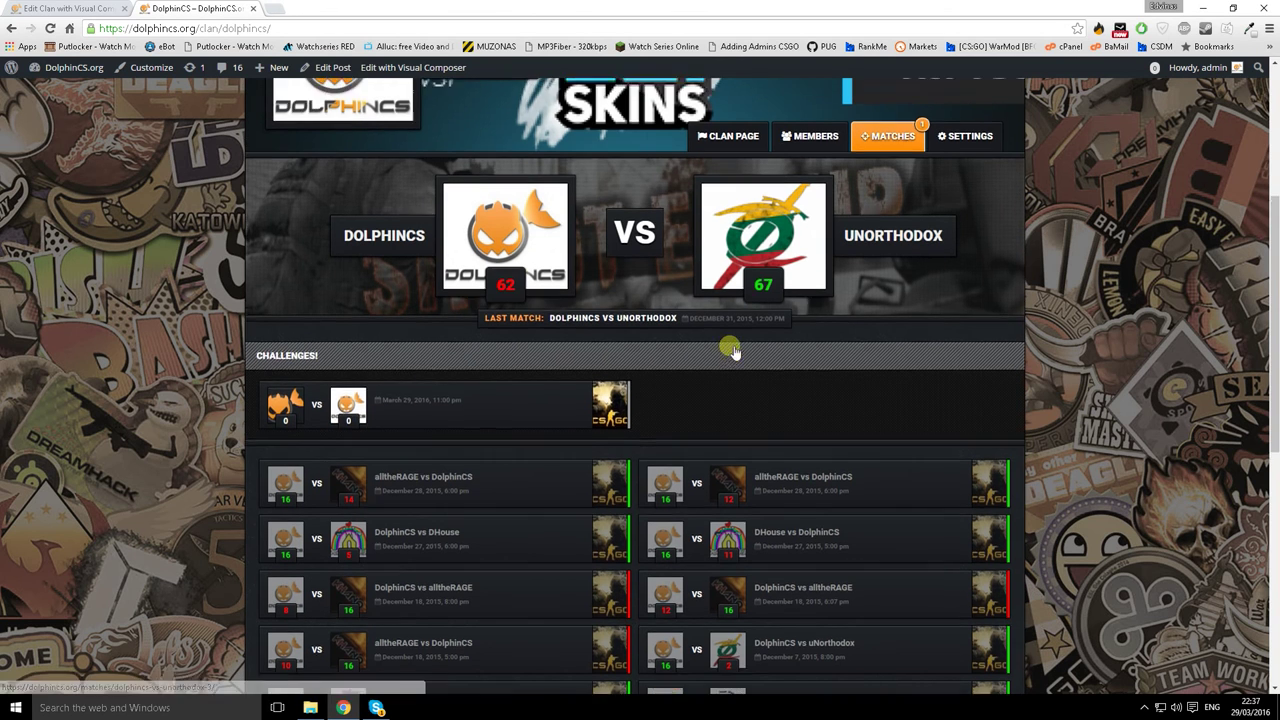
pyautogui.scroll(3, 731, 346)
pyautogui.scroll(-2, 722, 392)
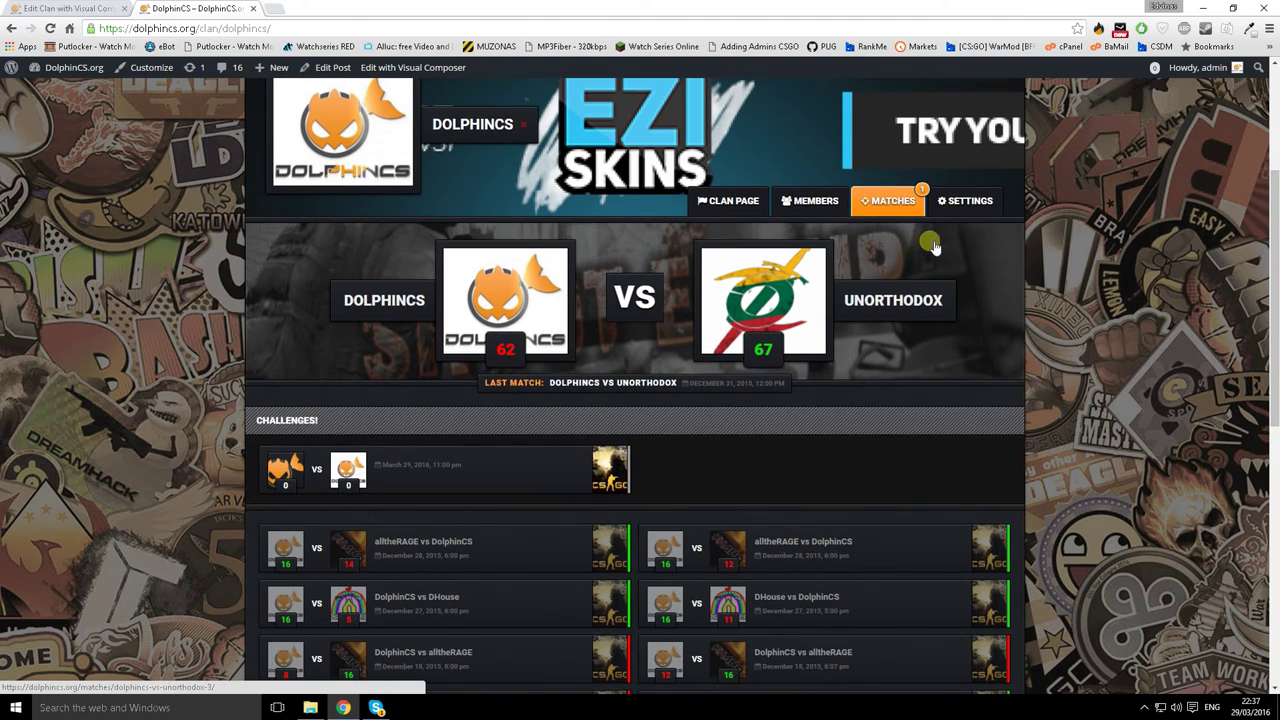
pyautogui.scroll(-1, 540, 482)
pyautogui.moveTo(414, 457)
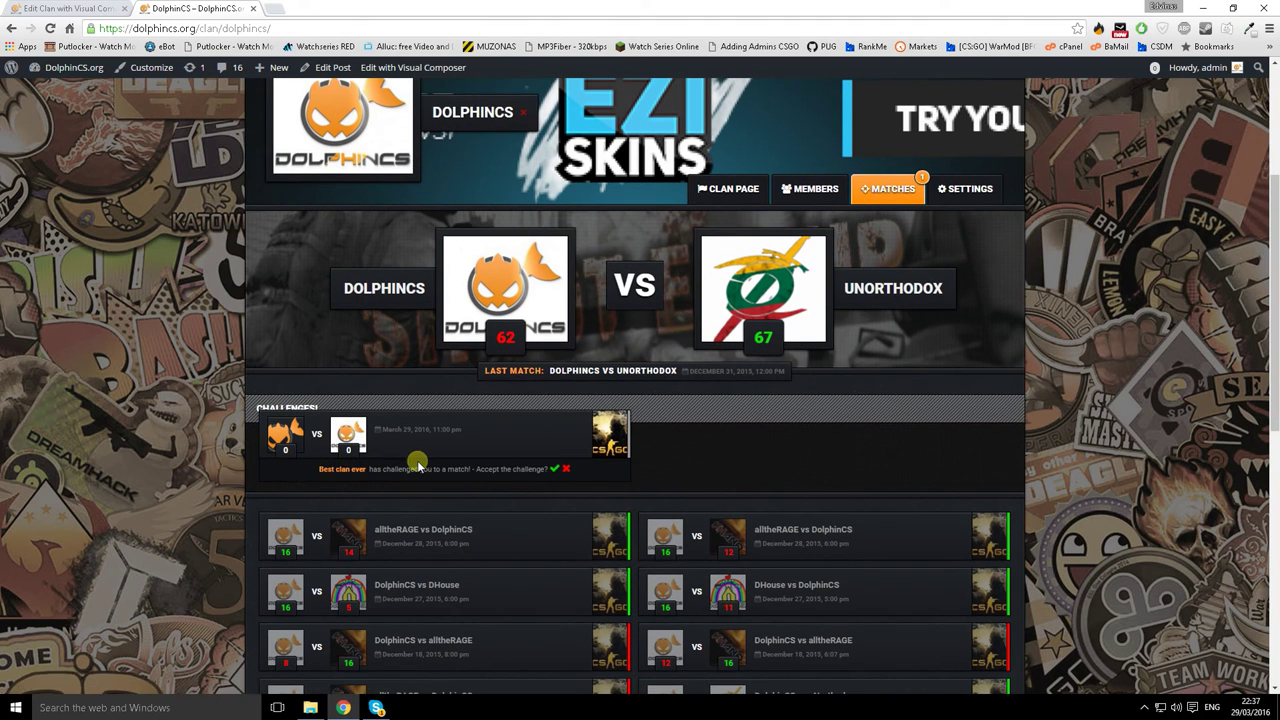
pyautogui.click(508, 470)
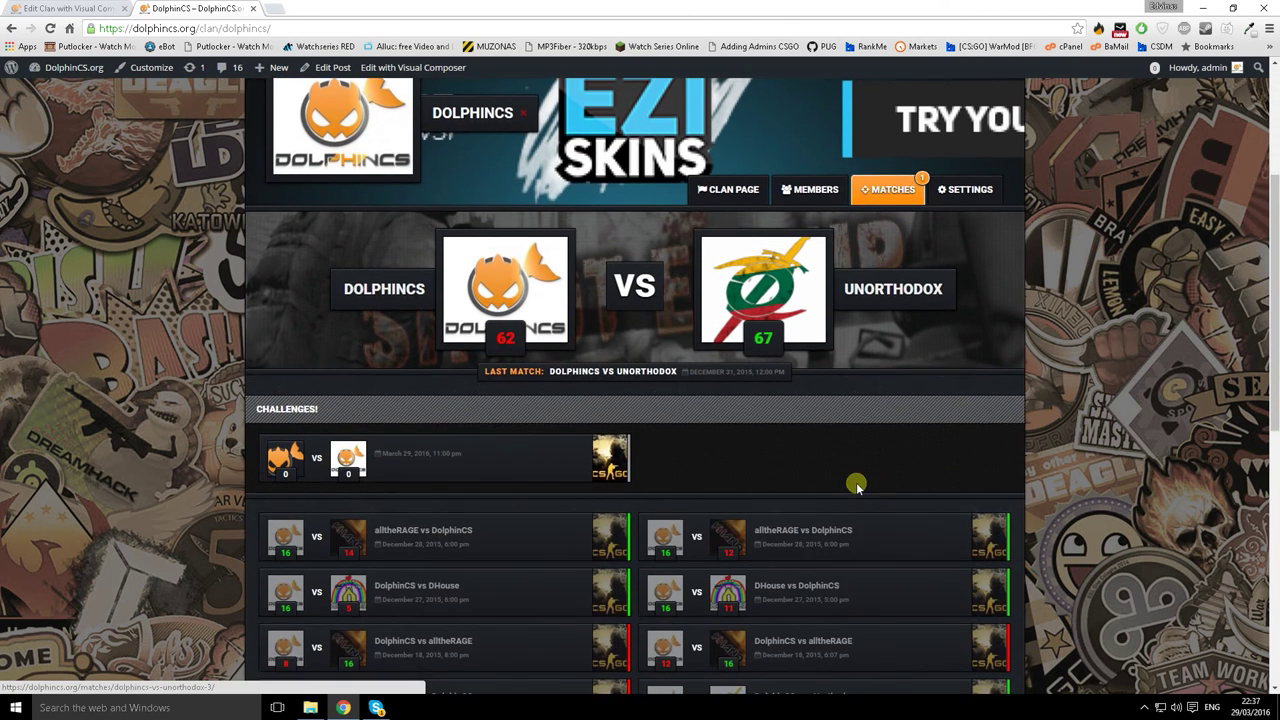
# Step: Review the resulting Best Clan Ever vs DolphinCS match page showing de_cache at 0:0
pyautogui.scroll(2, 857, 485)
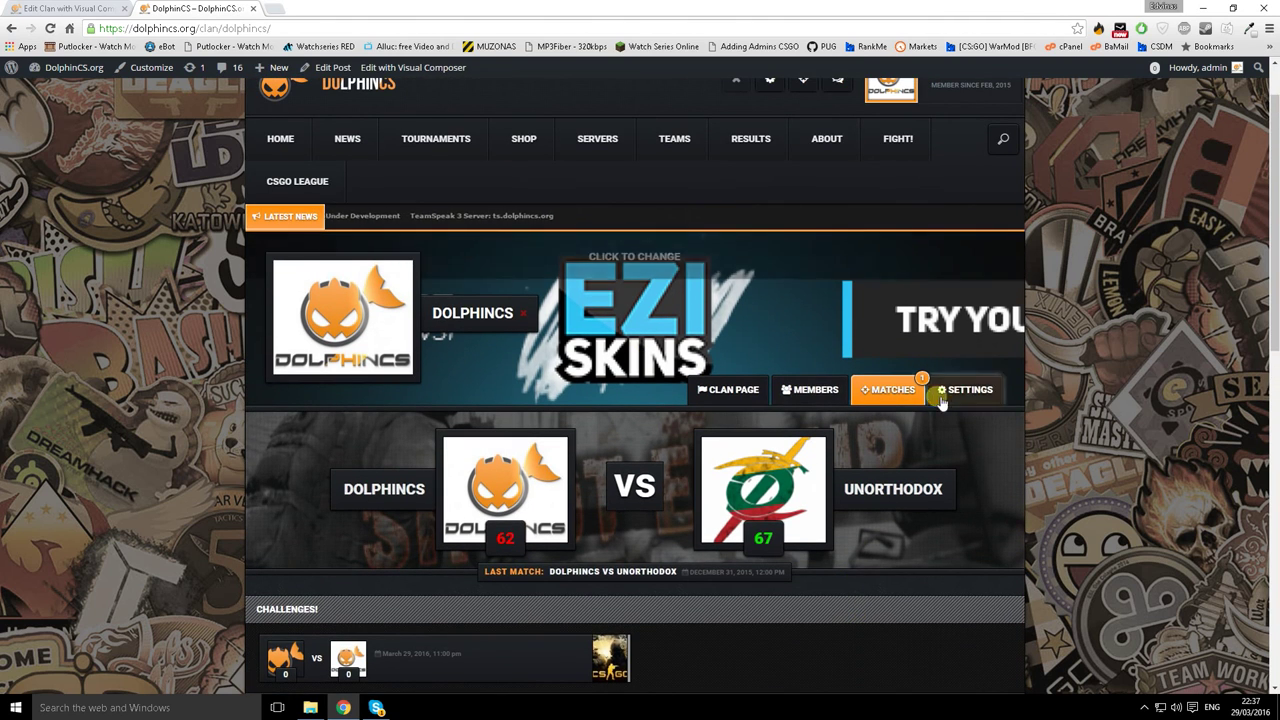
pyautogui.scroll(-2, 766, 520)
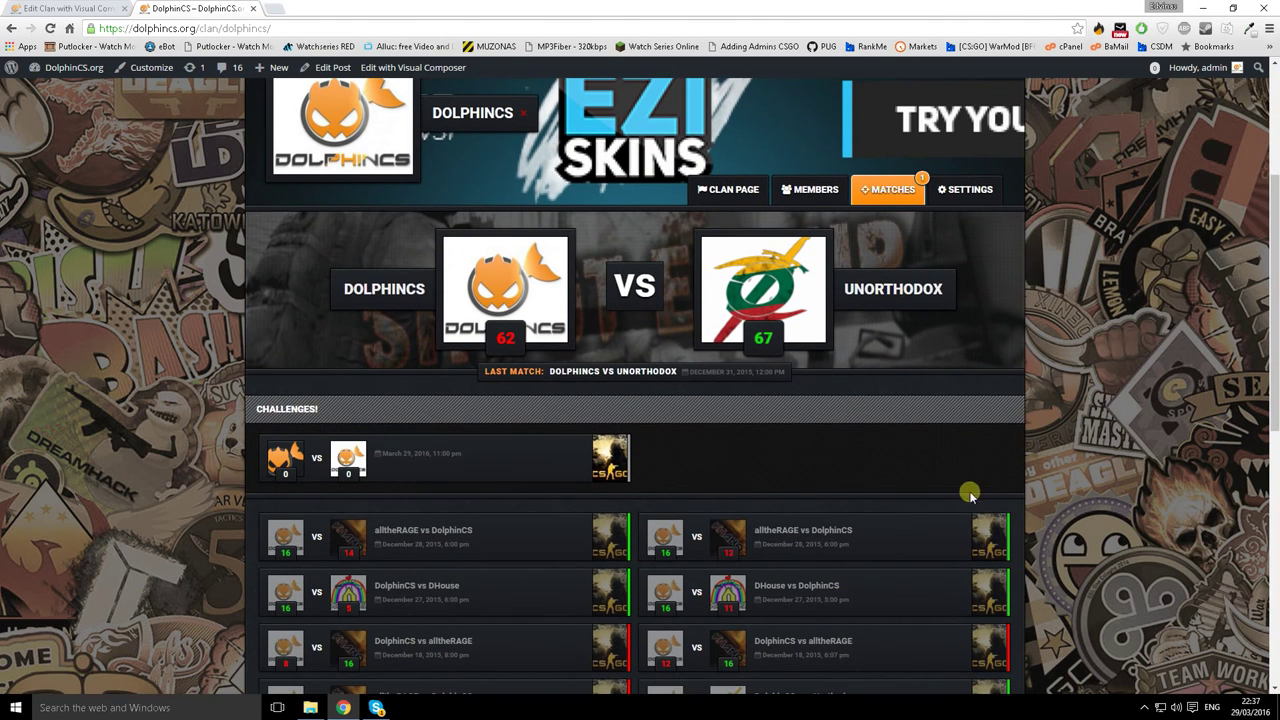
pyautogui.scroll(-4, 1086, 509)
pyautogui.scroll(1, 1102, 544)
pyautogui.scroll(-4, 1102, 544)
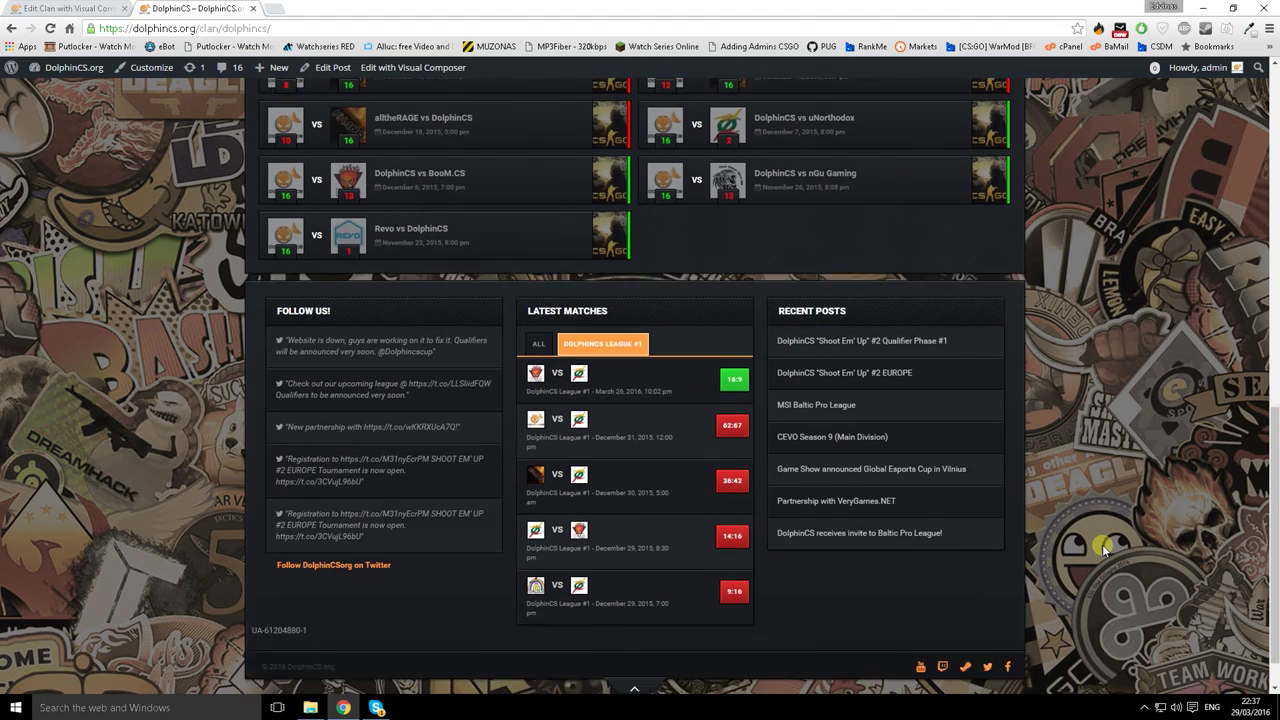
pyautogui.scroll(4, 1102, 544)
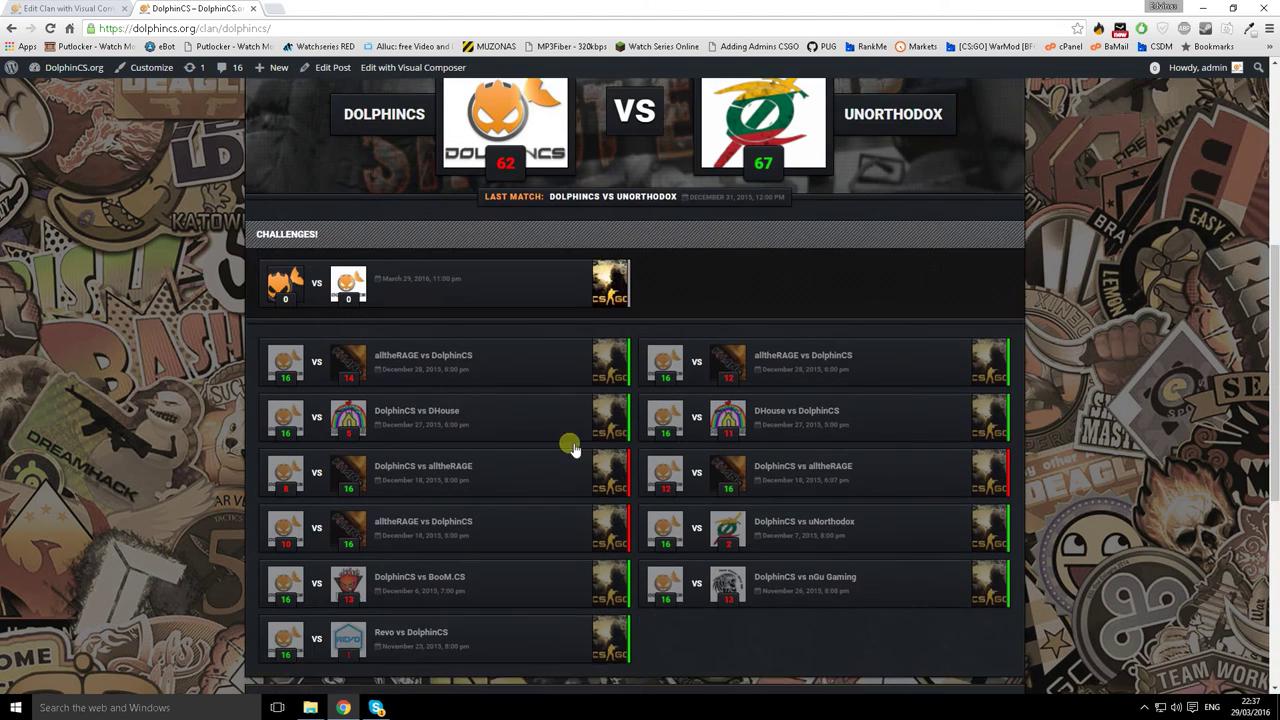
pyautogui.scroll(1, 572, 448)
pyautogui.moveTo(422, 352)
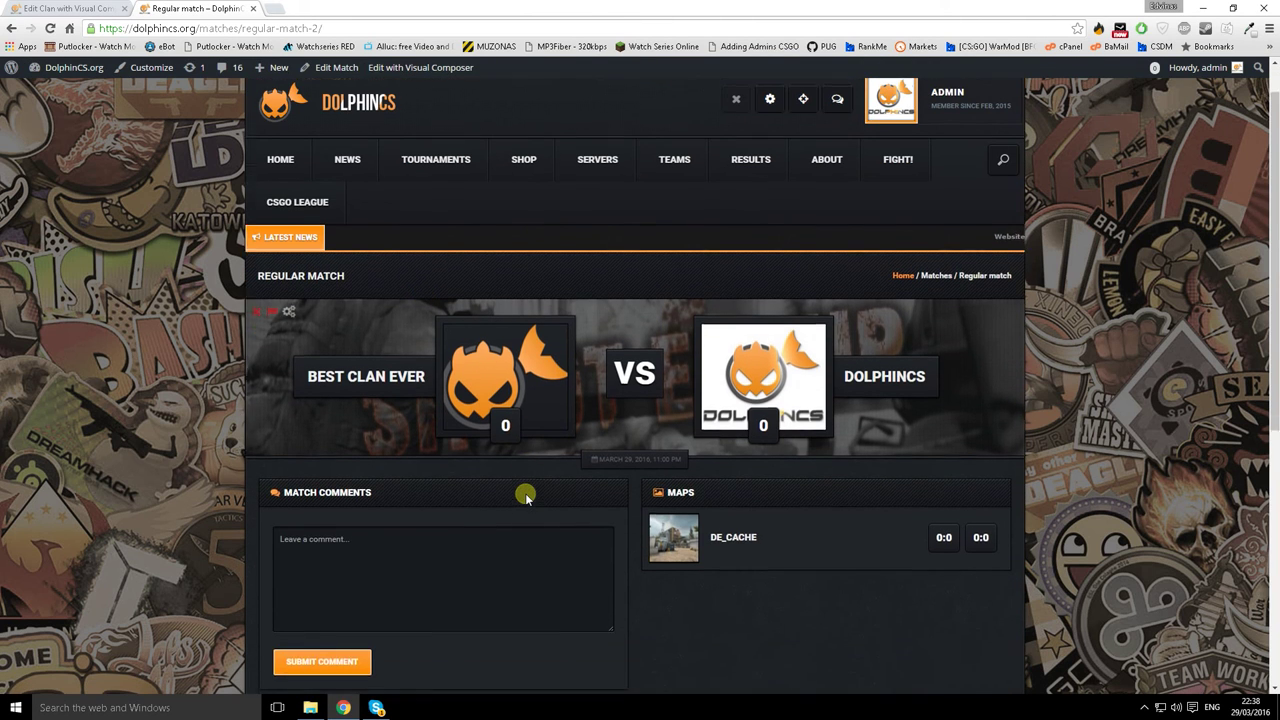
# Step: Scroll through the Best Clan Ever vs DolphinCS match page scheduled March 29, 2016, 11:00 PM
pyautogui.scroll(-1, 522, 494)
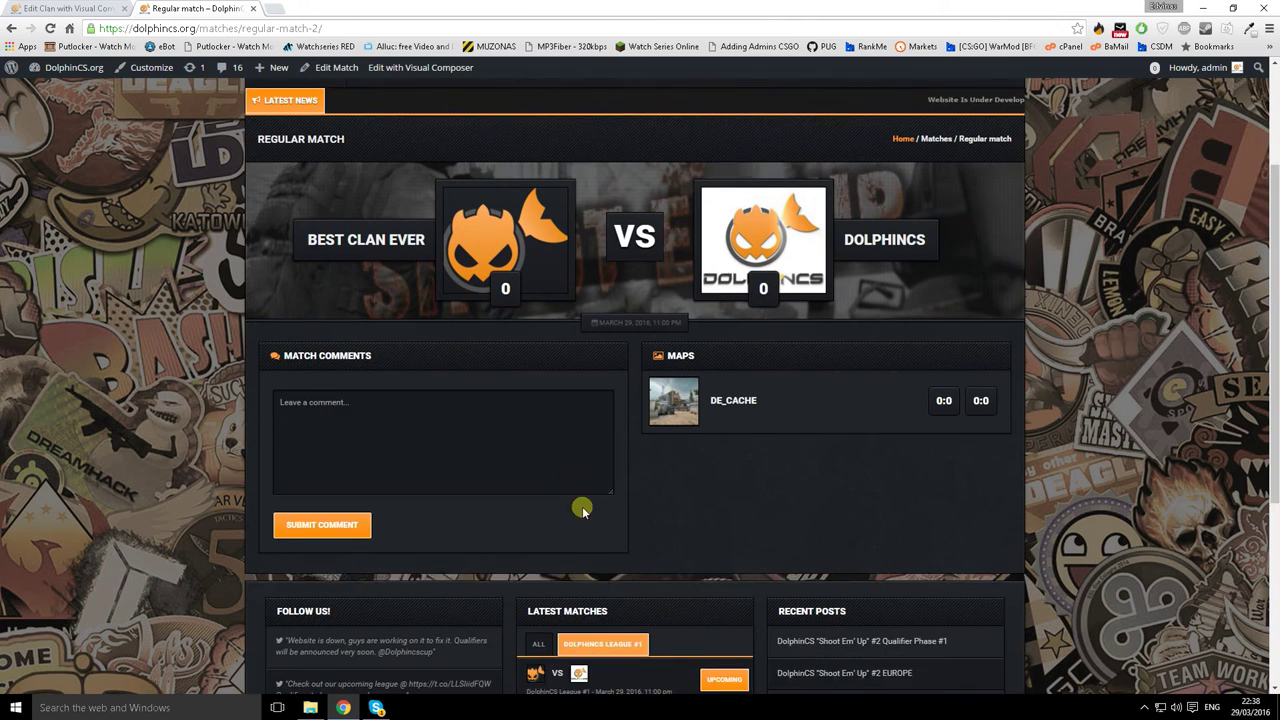
pyautogui.scroll(1, 630, 512)
pyautogui.scroll(-1, 630, 511)
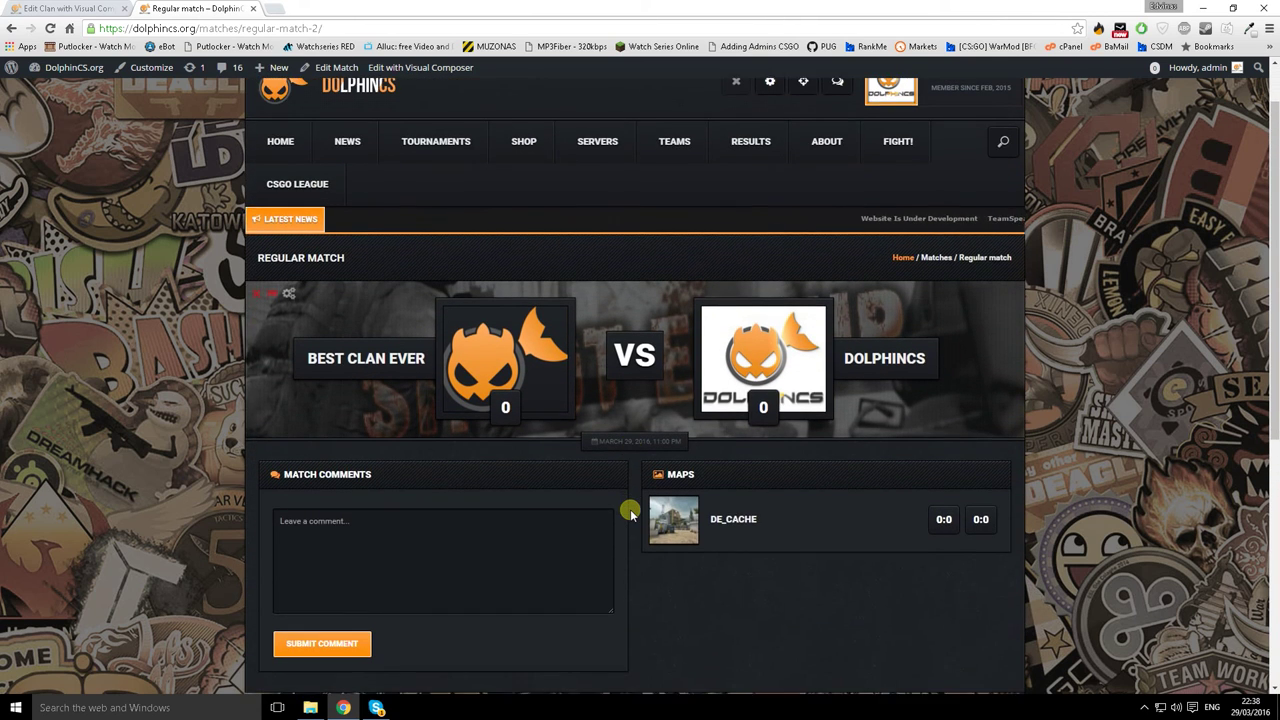
pyautogui.scroll(1, 632, 502)
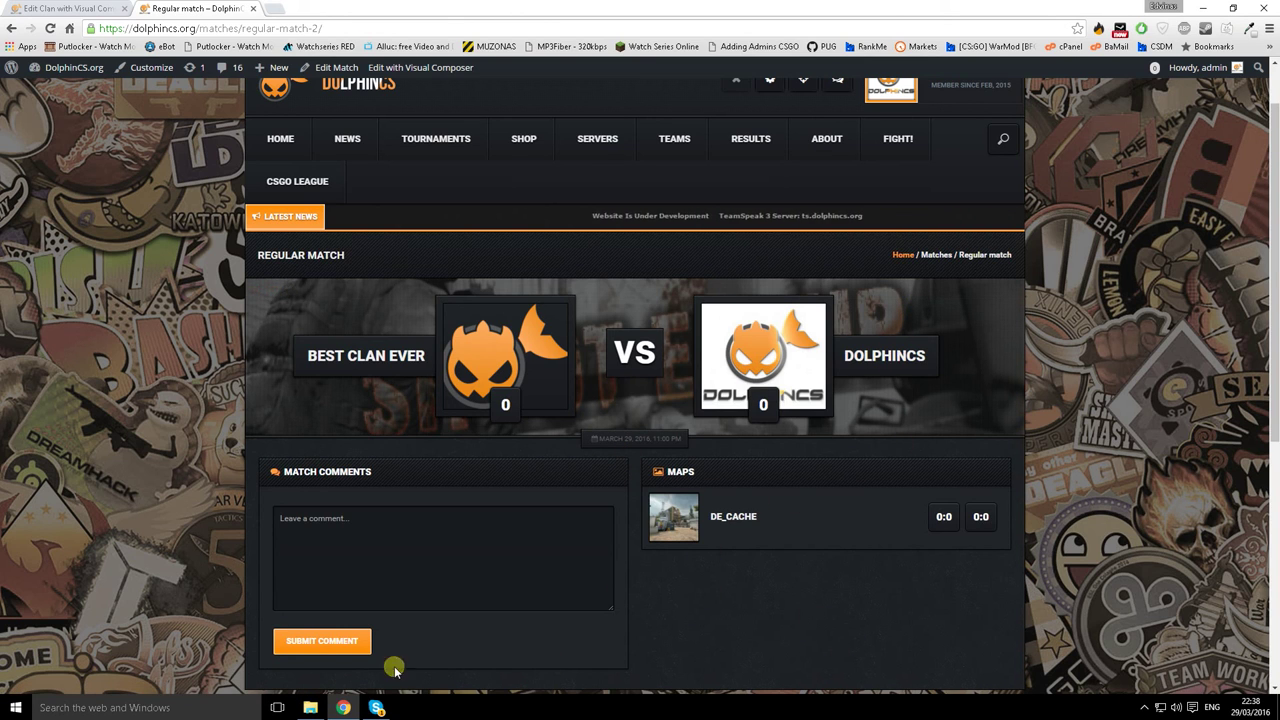
# Step: Minimize and restore the browser, then open the screen recorder from the system tray
pyautogui.click(343, 708)
pyautogui.click(343, 708)
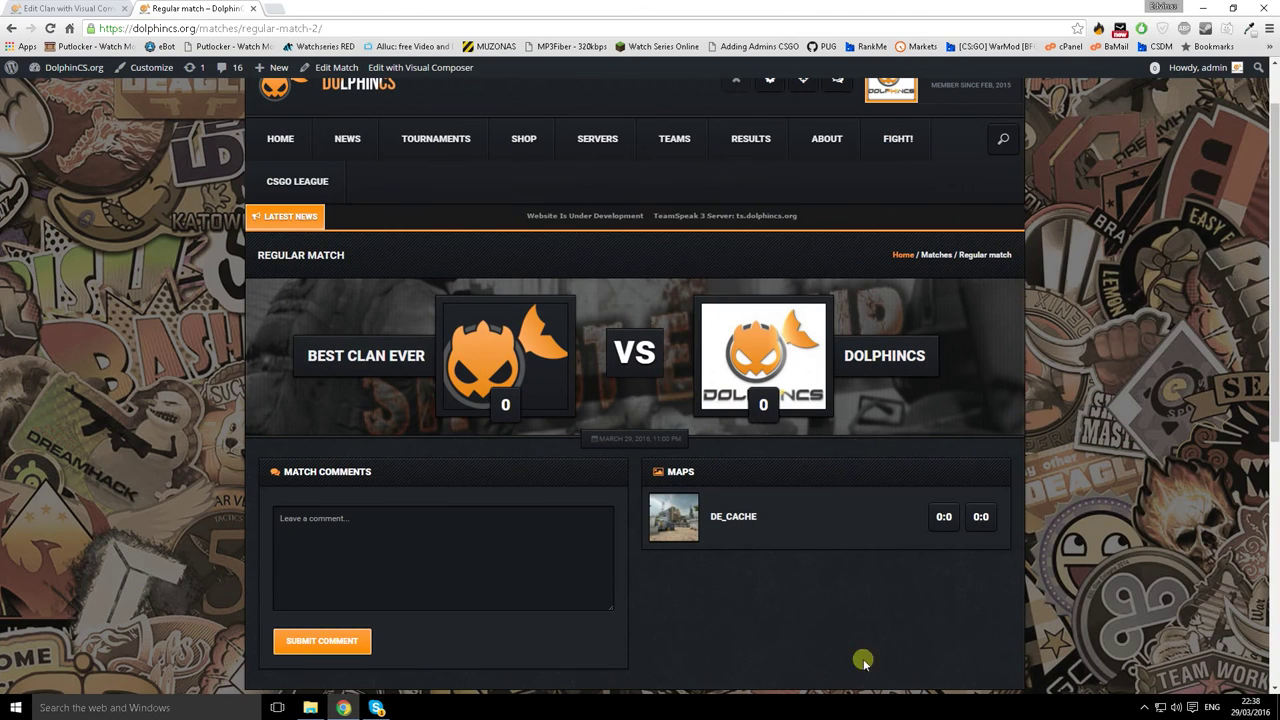
pyautogui.click(1145, 707)
pyautogui.click(1169, 683)
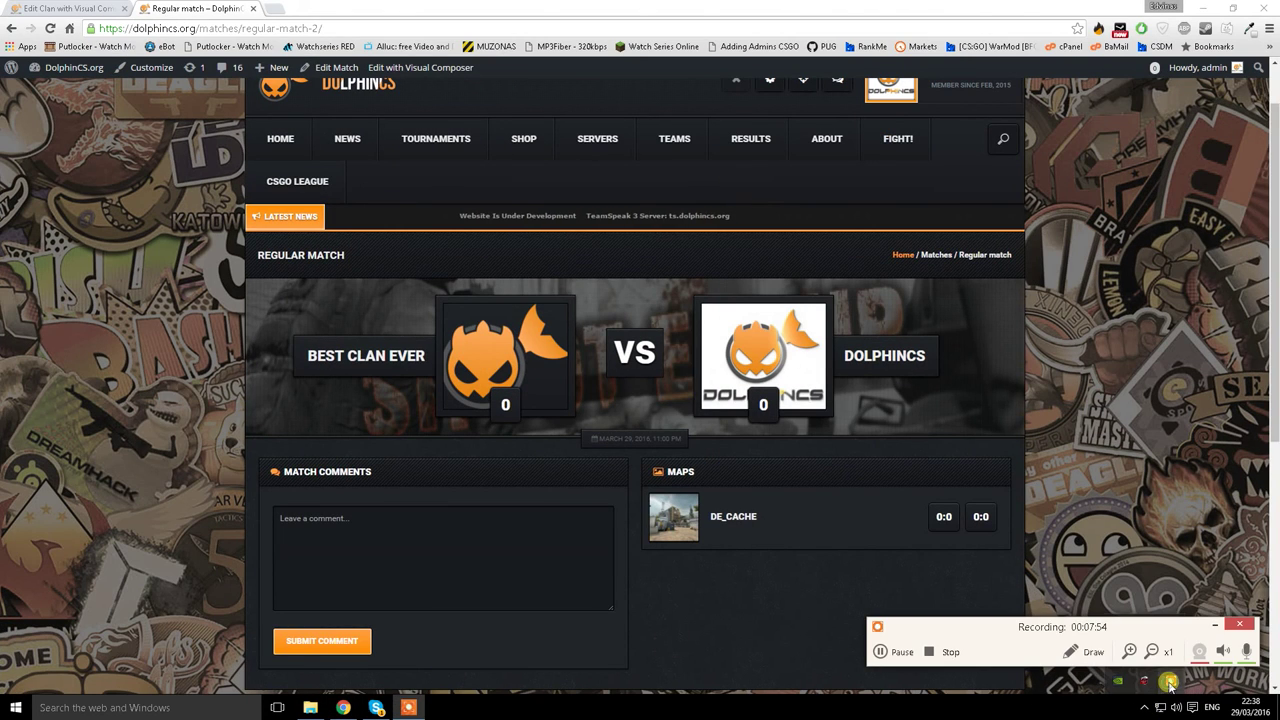